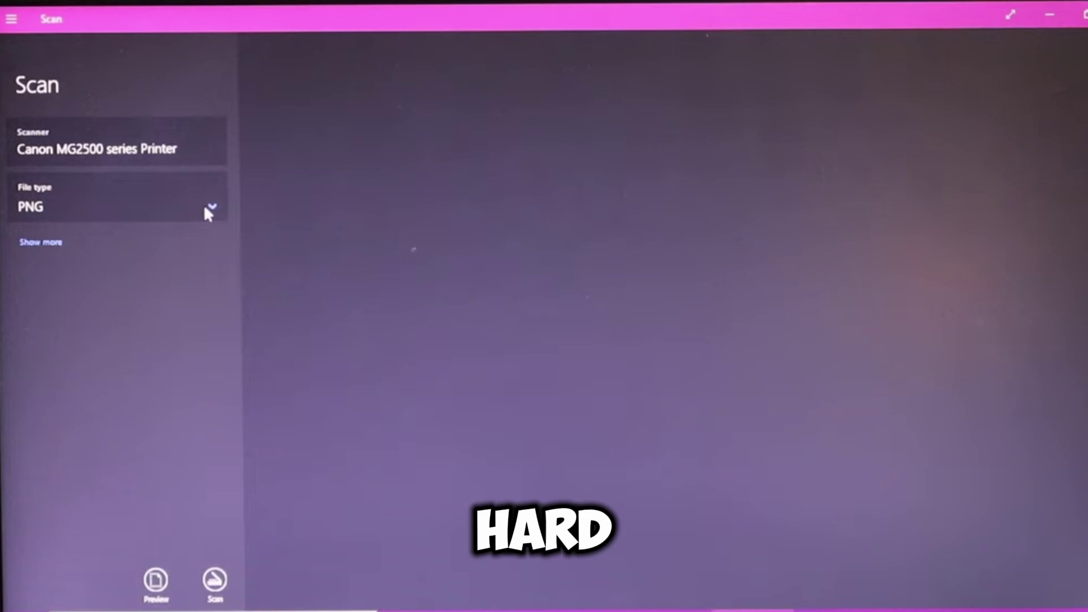
- Scan the paper invoice as PDF, save it, and open Scanned Invoice.jpg in Photoshop
left_click(211, 207)
left_click(114, 229)
left_click(215, 579)
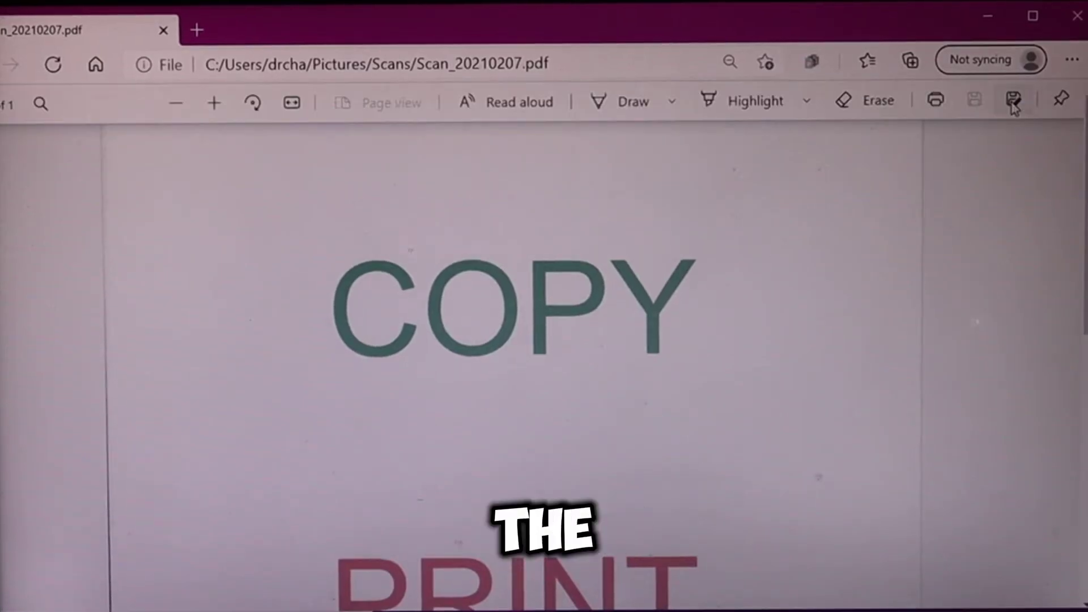
left_click(1013, 100)
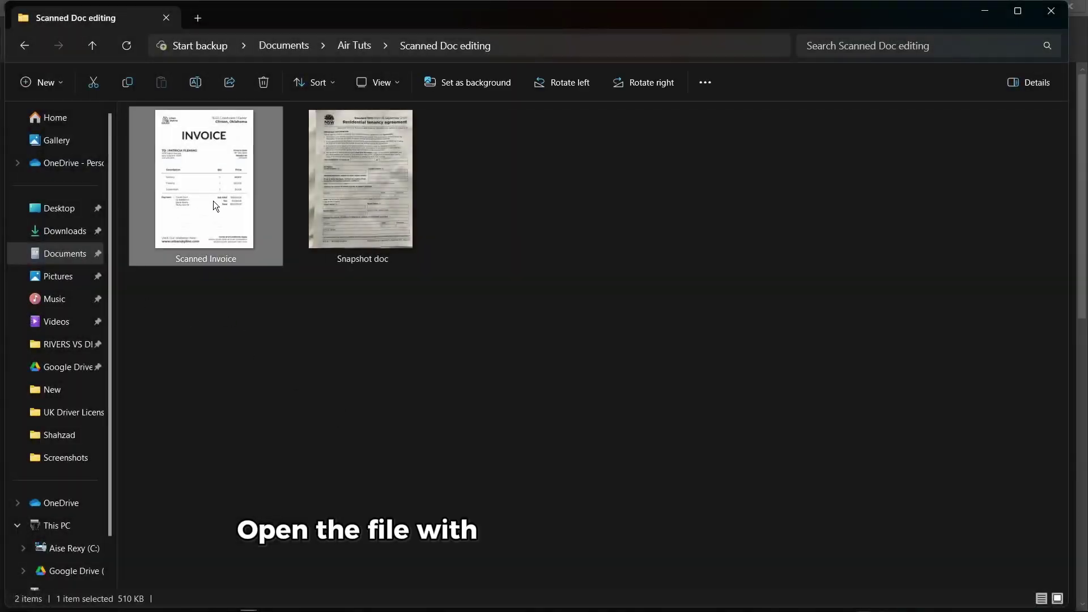
left_click_drag(682, 610, 746, 140)
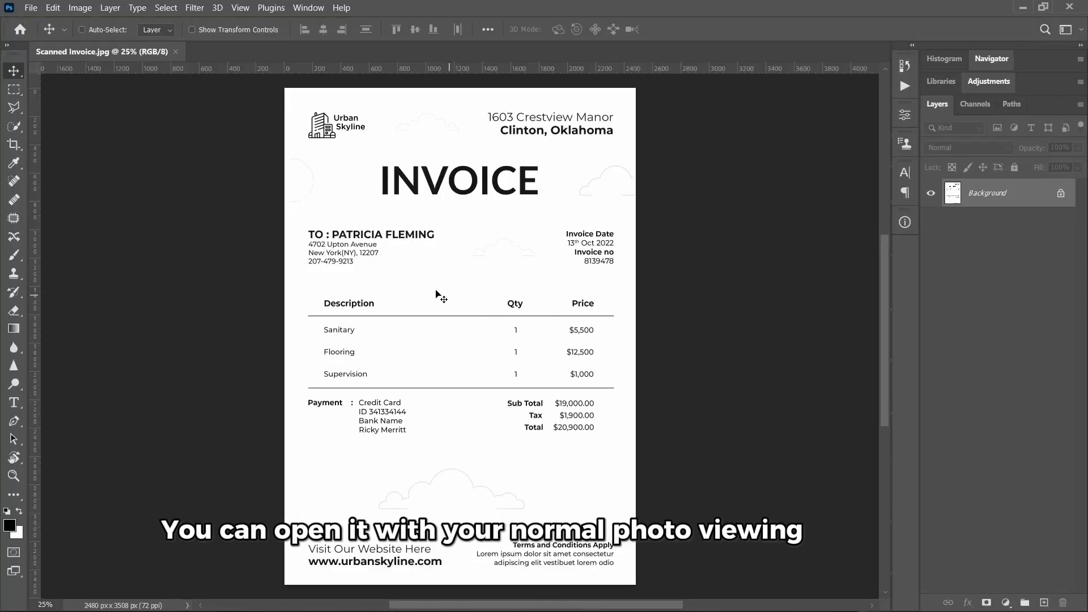
- Create a Background copy layer above Background, hide the original, and zoom into the address
scroll(504, 270, "up", 3)
scroll(504, 270, "down", 5)
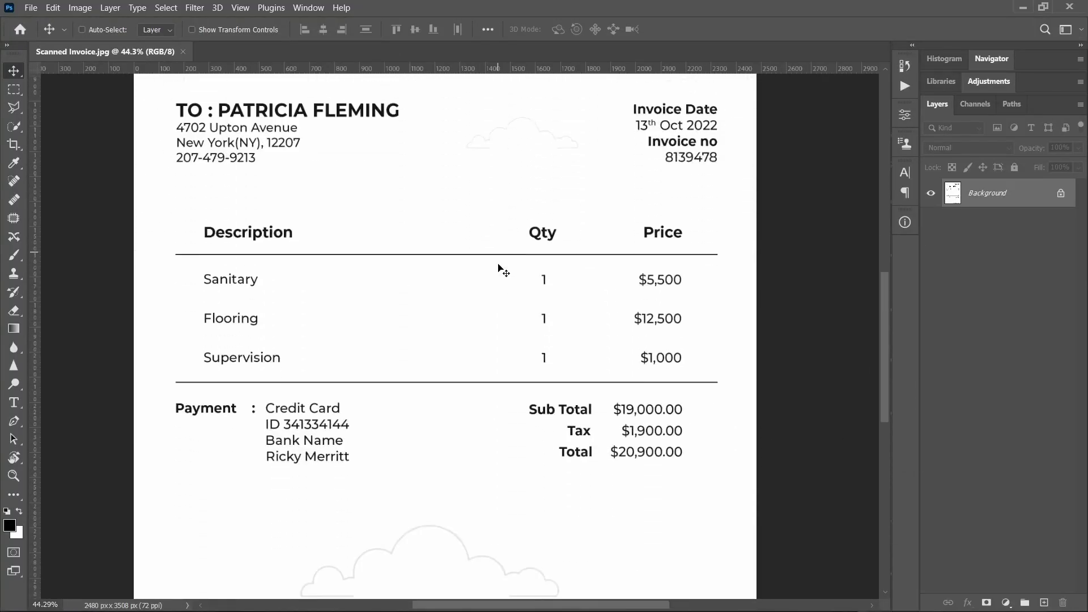
scroll(503, 270, "down", 6)
scroll(503, 270, "down", 1)
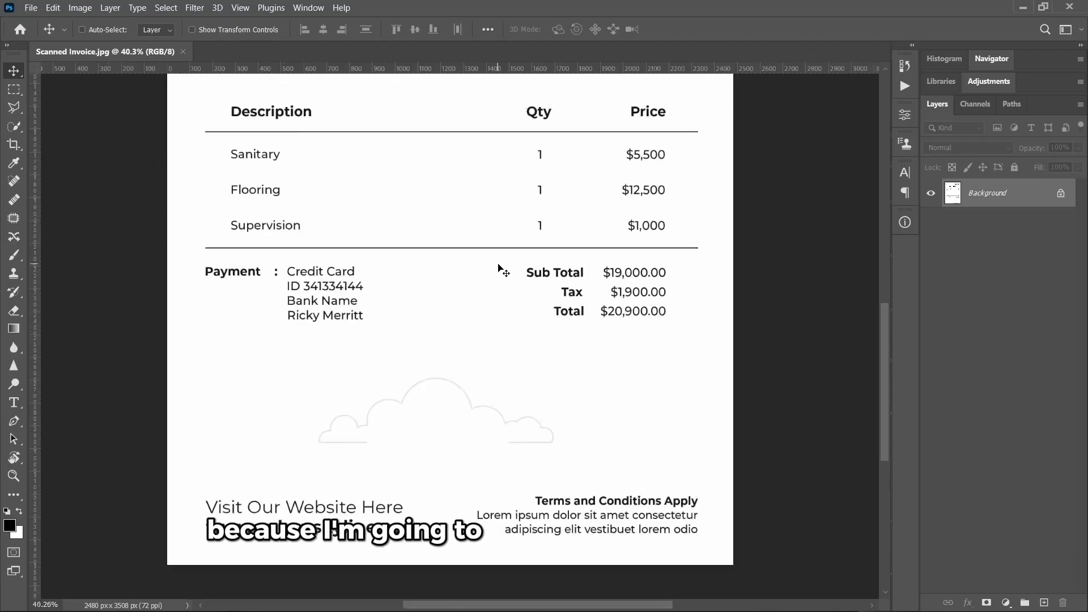
scroll(499, 270, "down", 1)
scroll(501, 269, "up", 4)
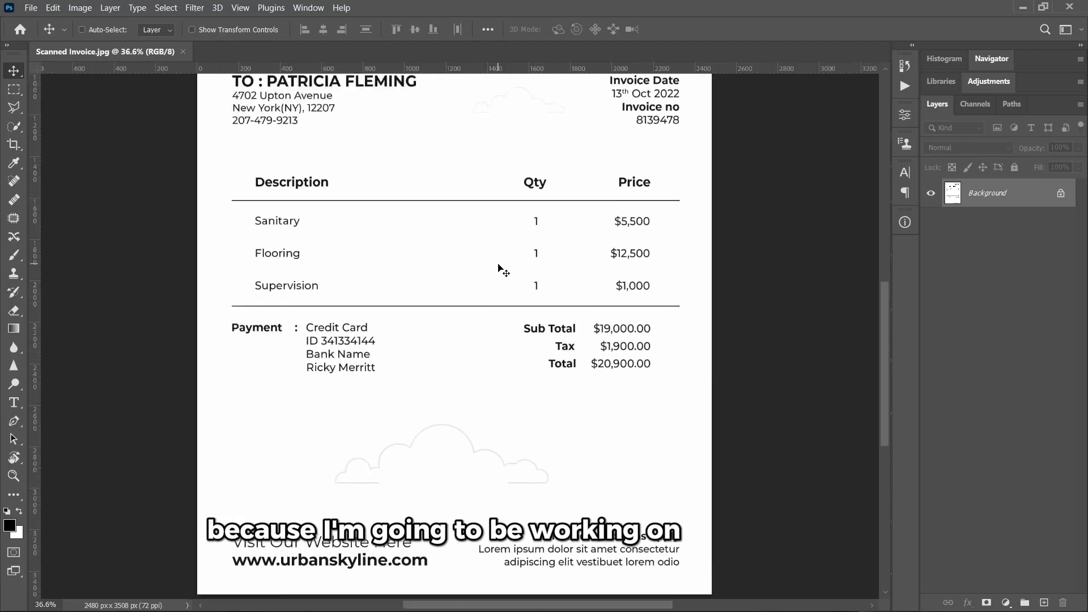
right_click(993, 196)
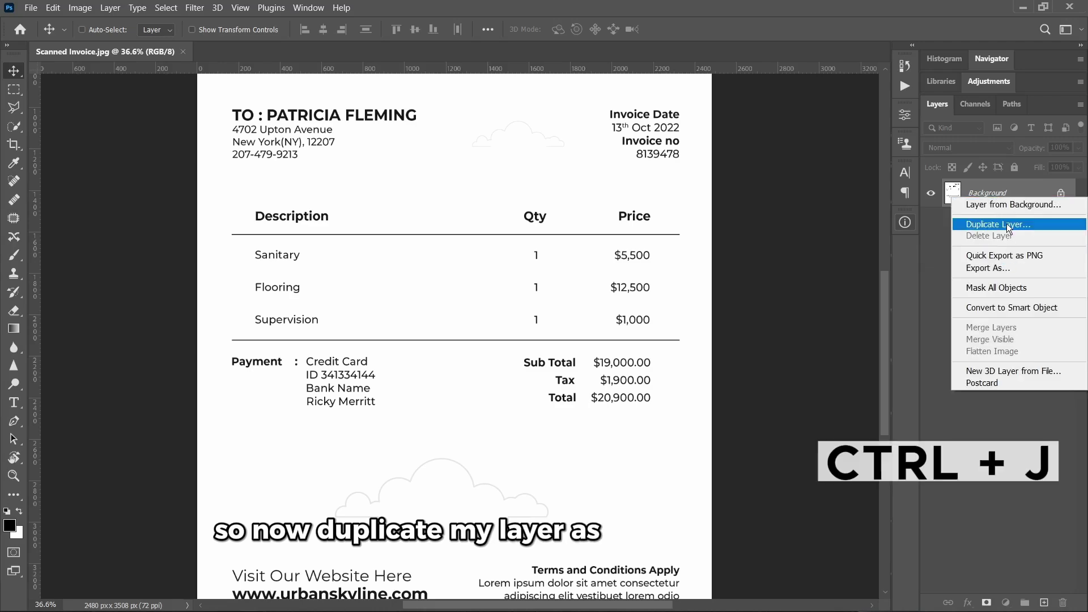
left_click(1006, 223)
left_click(664, 169)
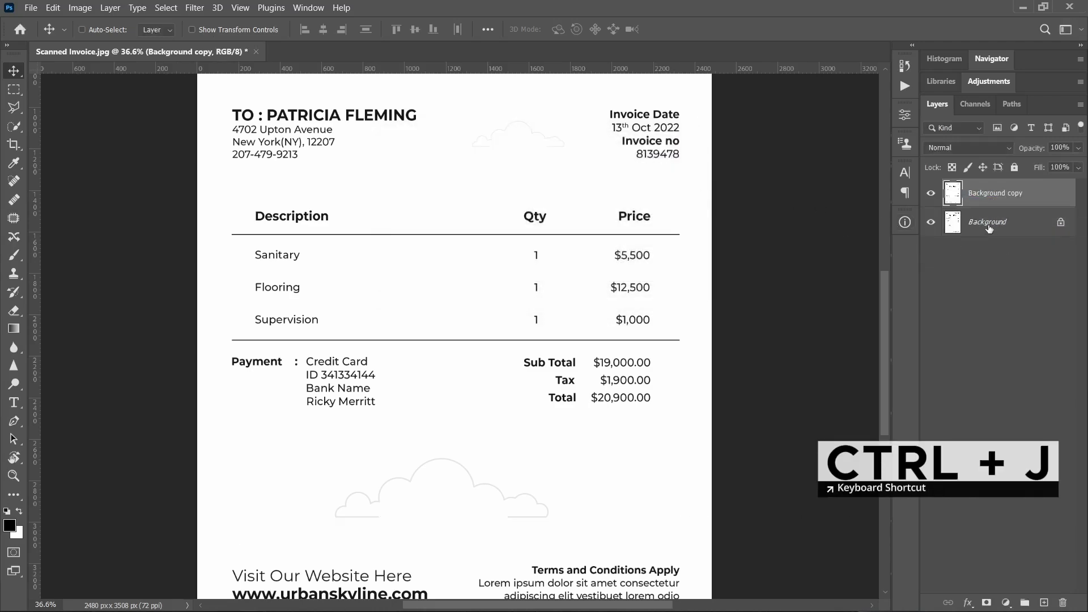
scroll(381, 275, "up", 8)
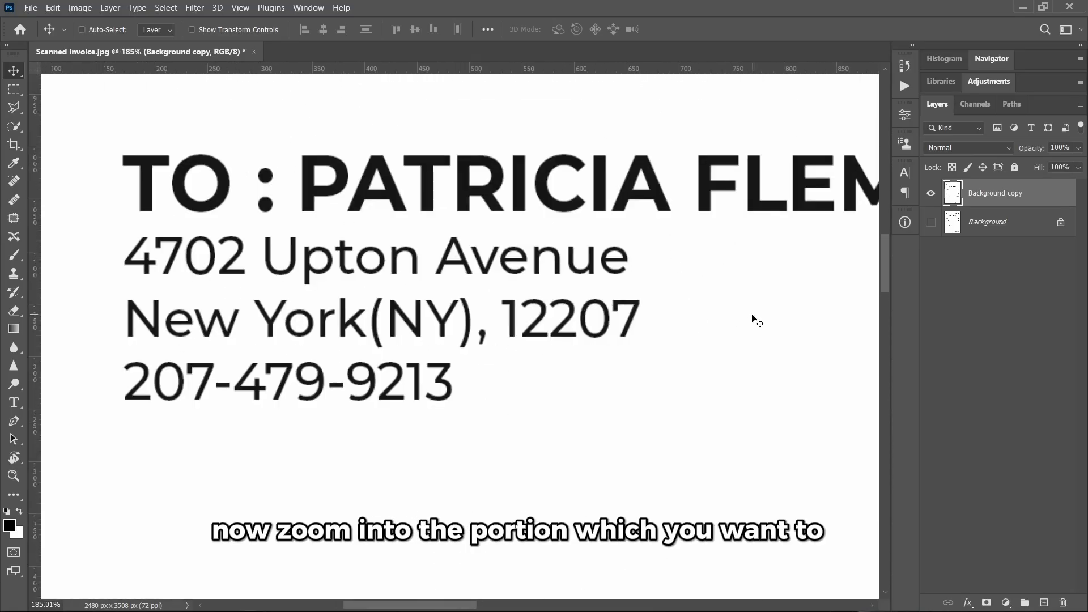
- Snip the invoice's zoomed-in address and phone lines with Win+Shift+S
key("super+shift+s")
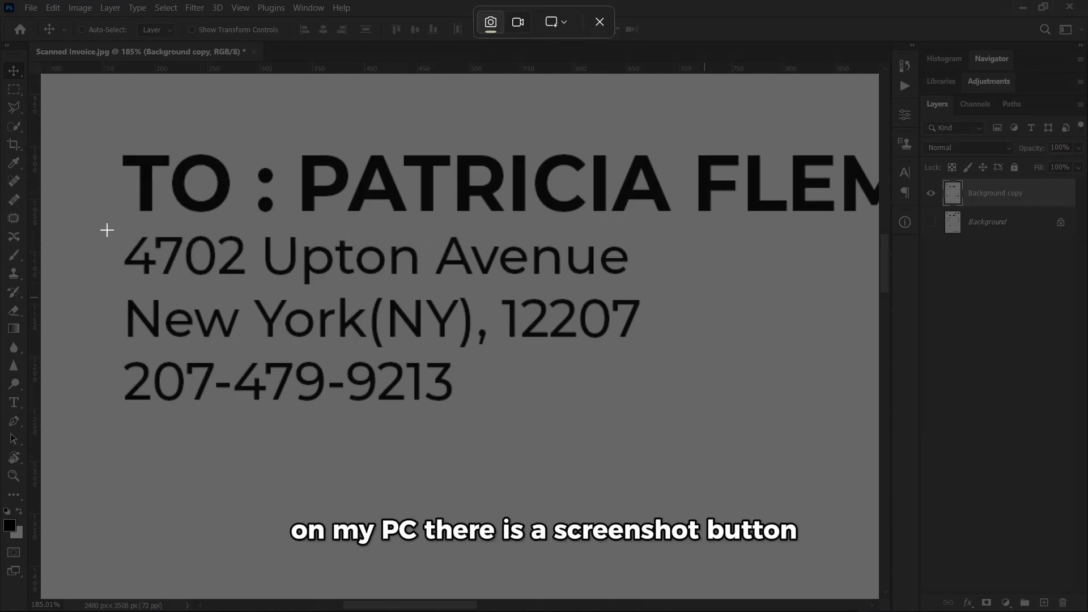
left_click_drag(103, 226, 656, 425)
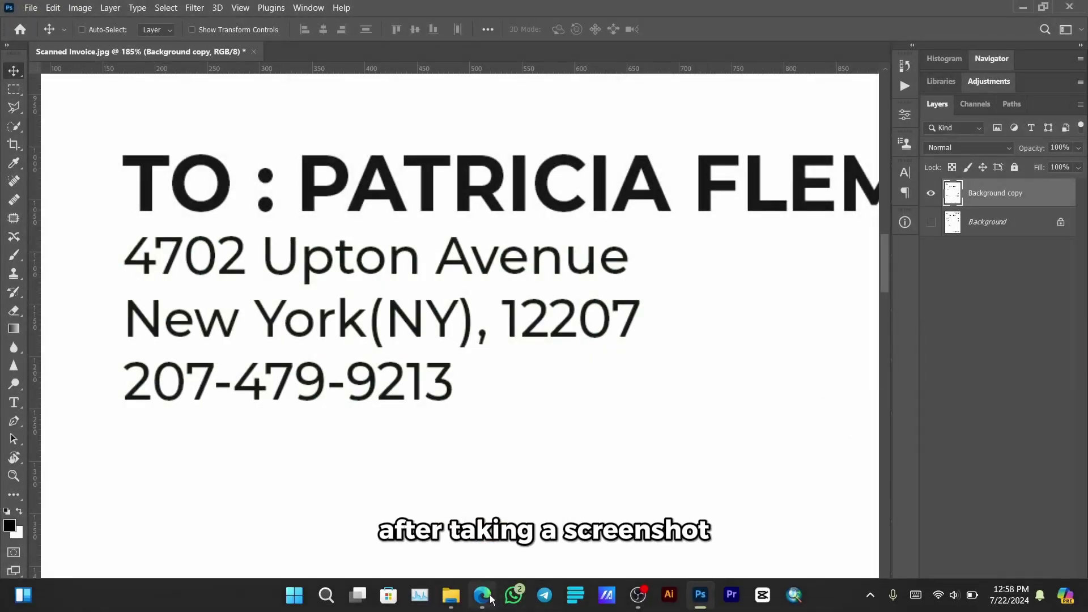
- Load whatfontis.com in Microsoft Edge
left_click(491, 596)
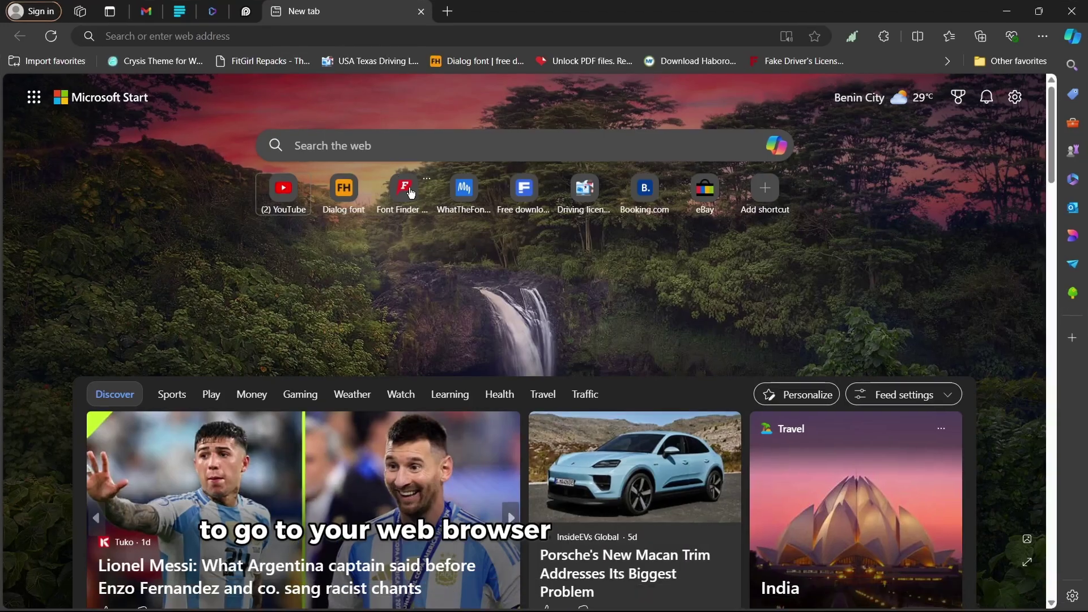
left_click(309, 36)
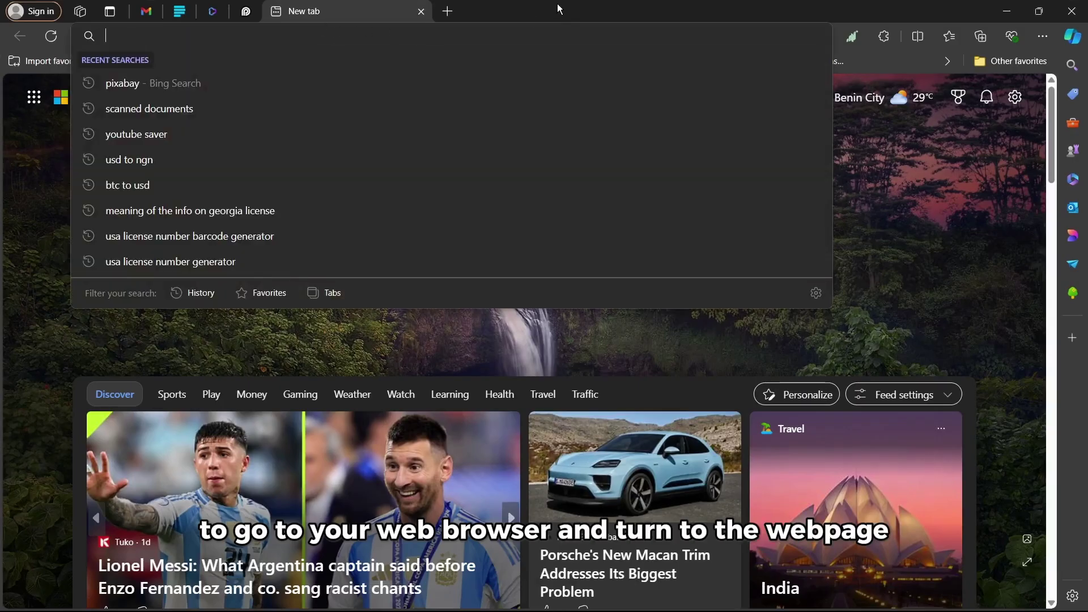
type("whatfontis")
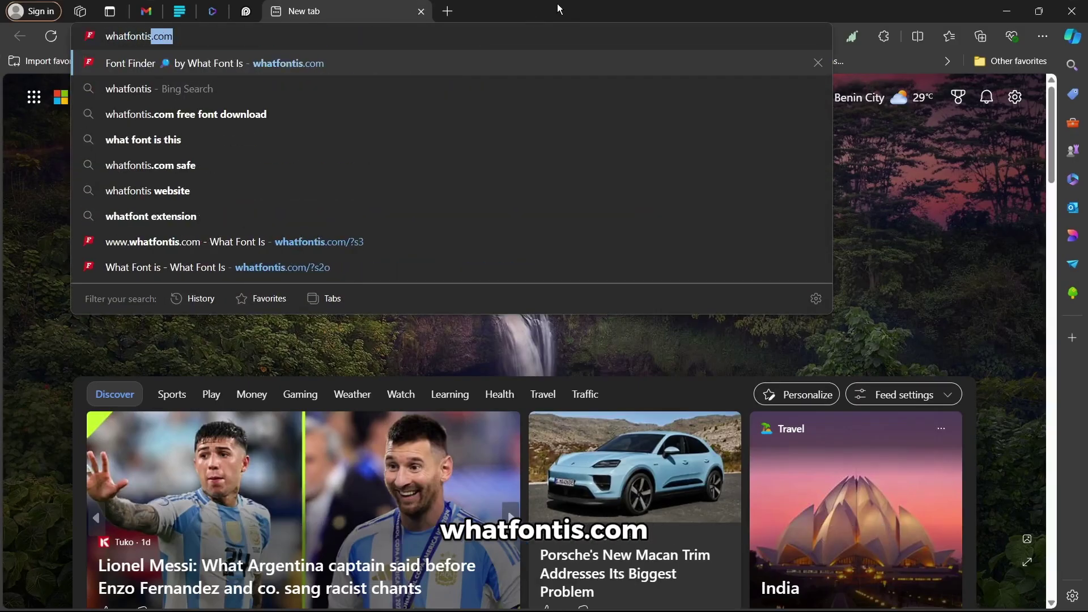
type(".com")
key("Return")
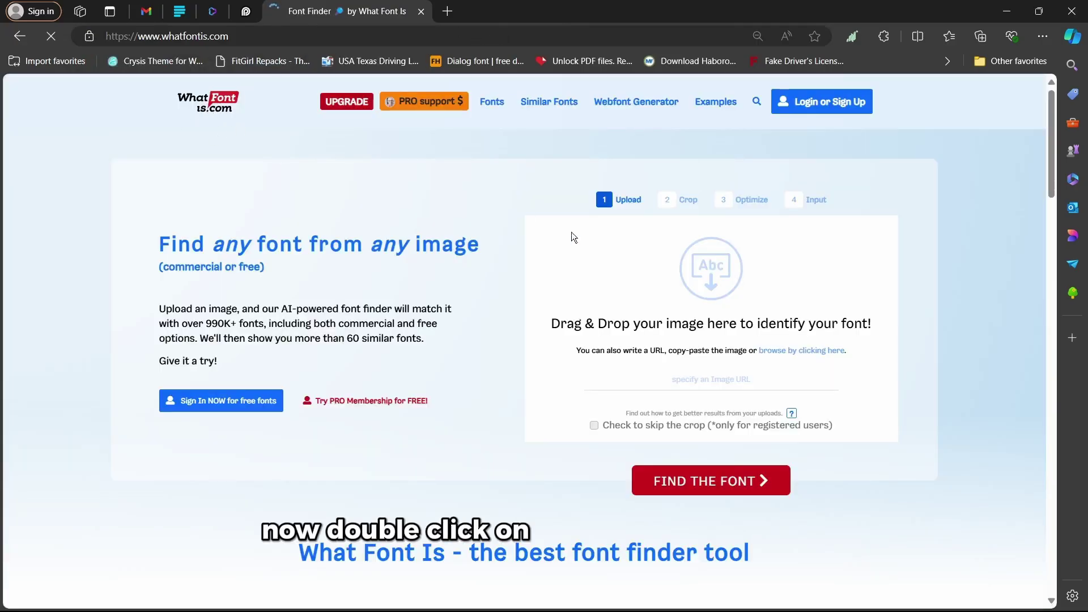
- Upload the latest address screenshot to WhatFontIs
double_click(711, 290)
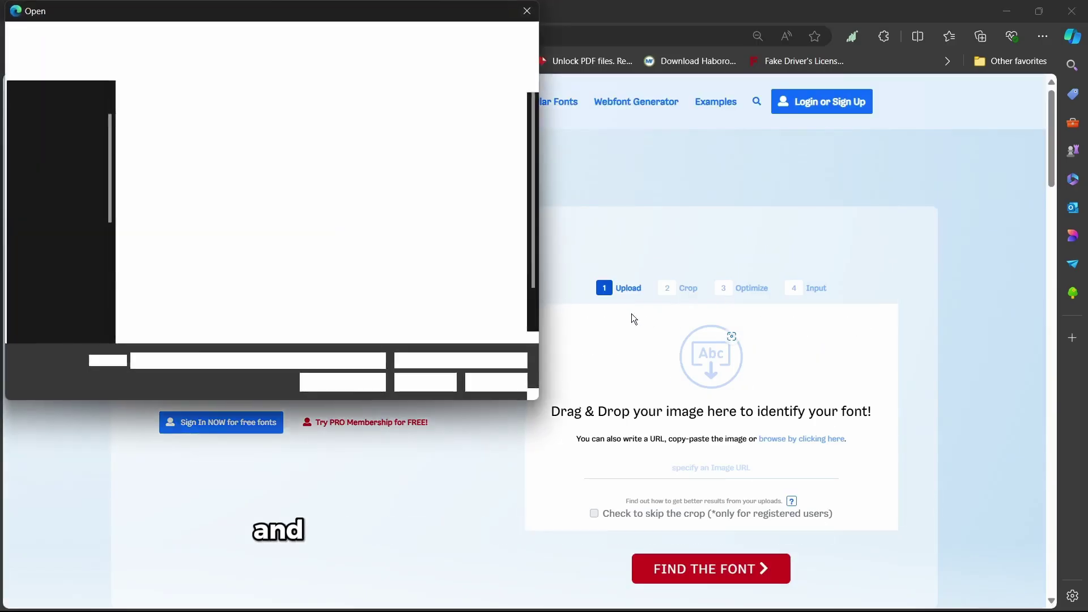
double_click(334, 297)
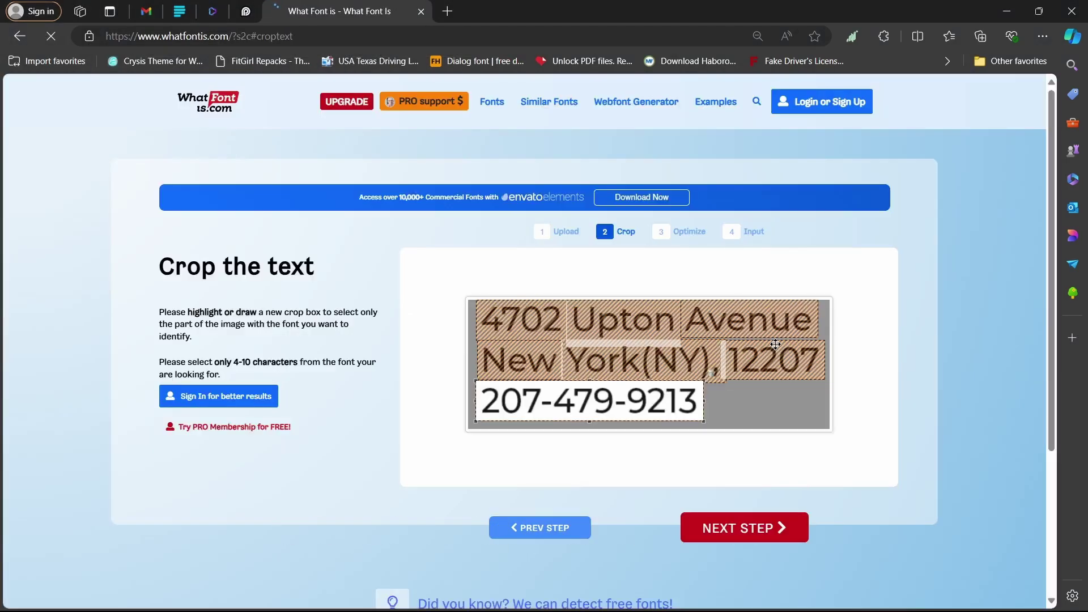
scroll(775, 344, "down", 3)
scroll(748, 294, "up", 3)
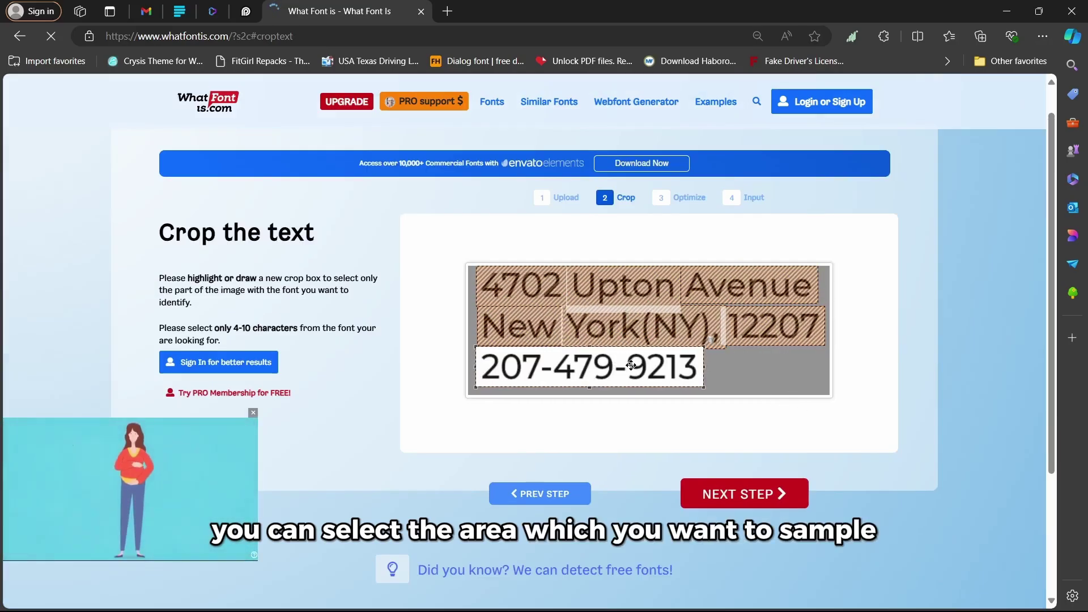
- Crop the upload down to the phone-number line and advance to Optimize
left_click(640, 327)
left_click(774, 327)
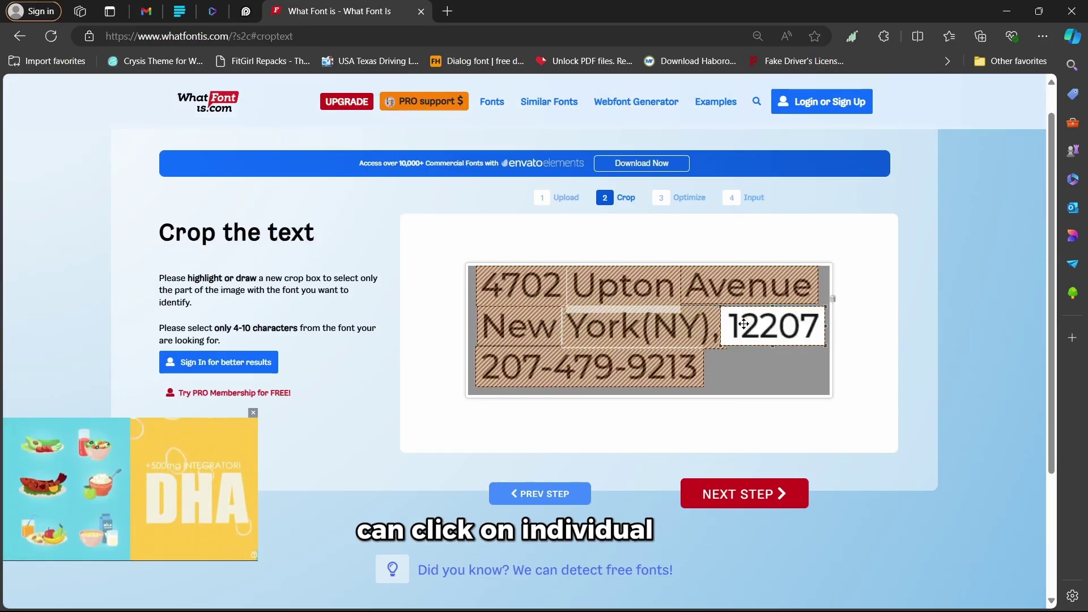
left_click(735, 285)
left_click(628, 375)
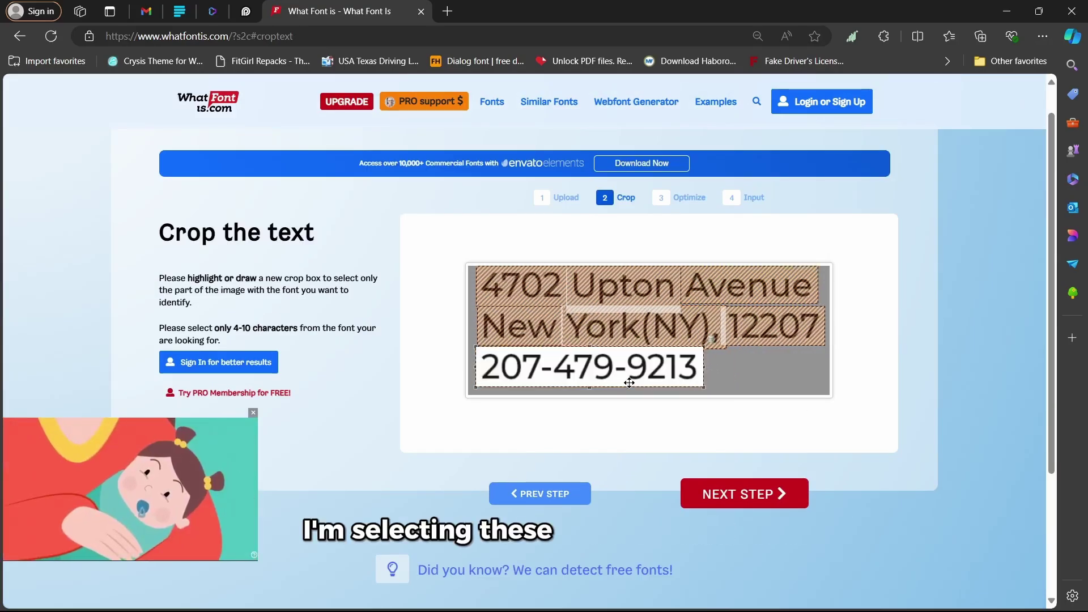
left_click(760, 494)
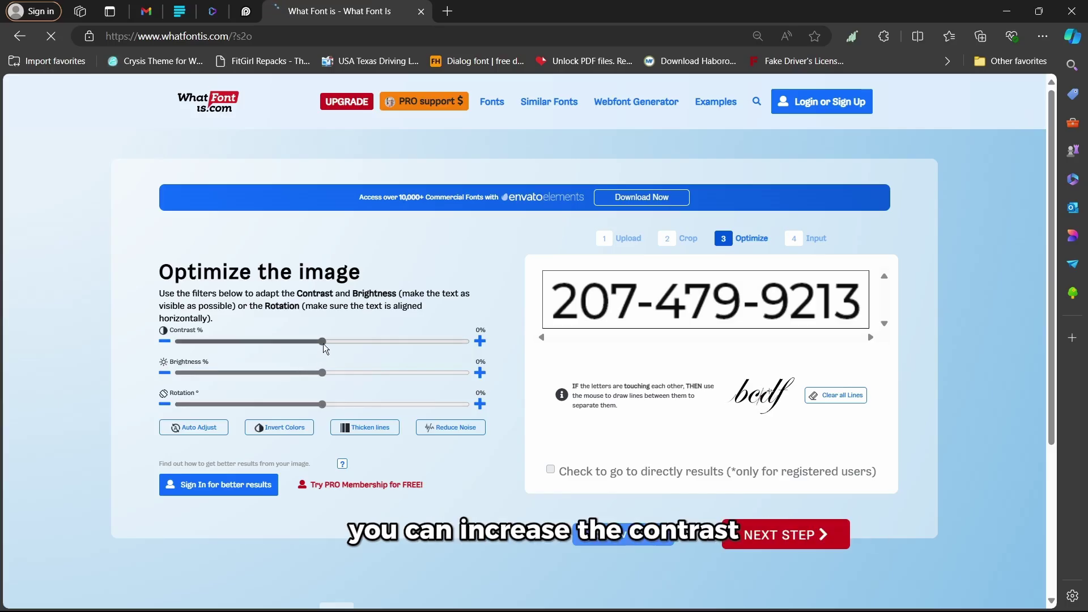
- Raise contrast slightly, enter each phone-number digit in its character box, and continue
left_click_drag(323, 344, 331, 346)
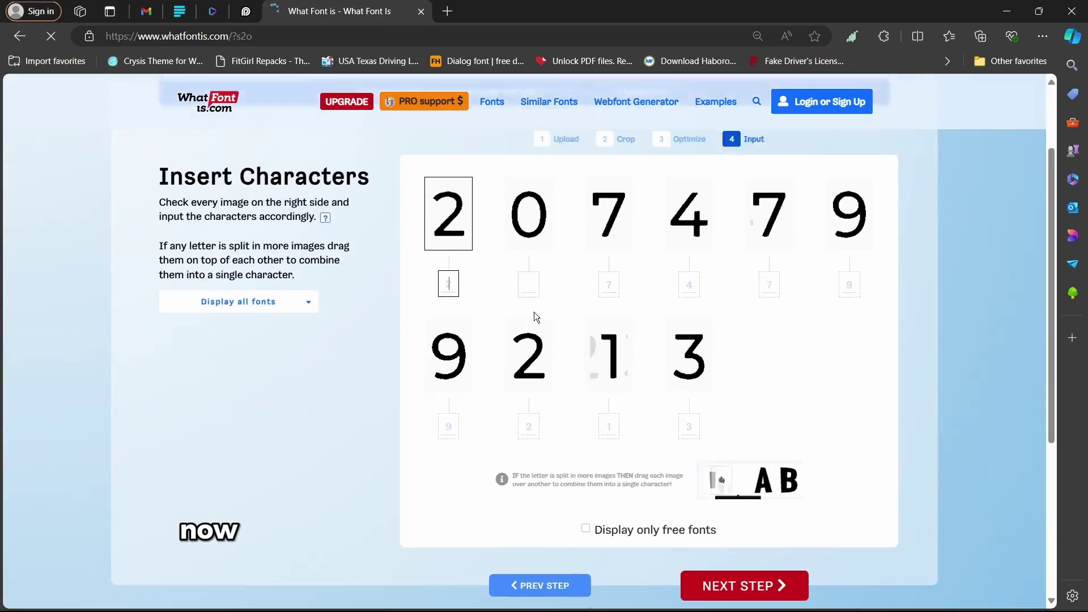
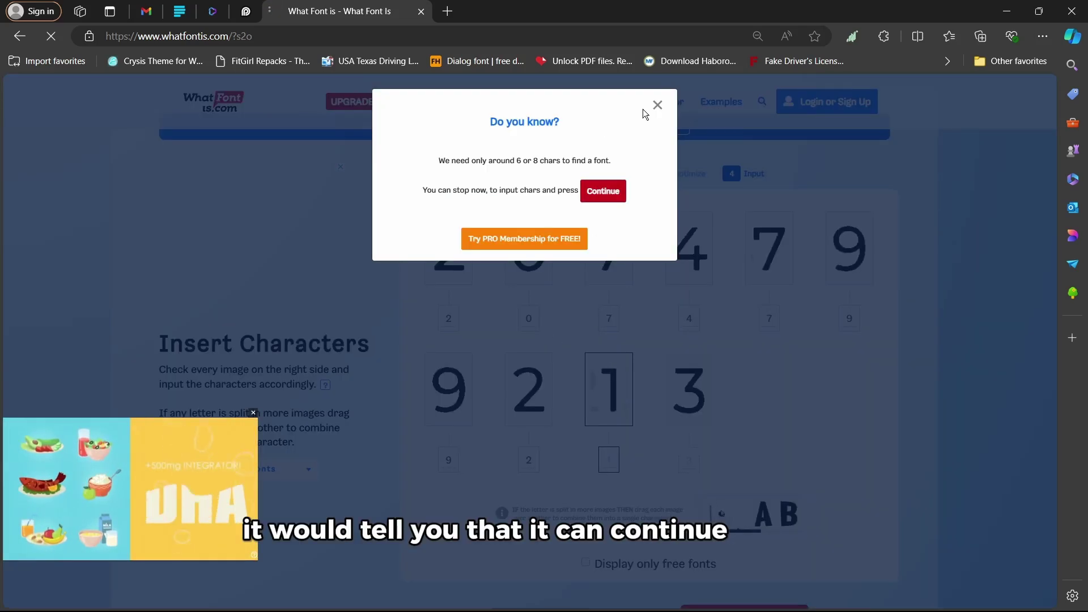
left_click(657, 105)
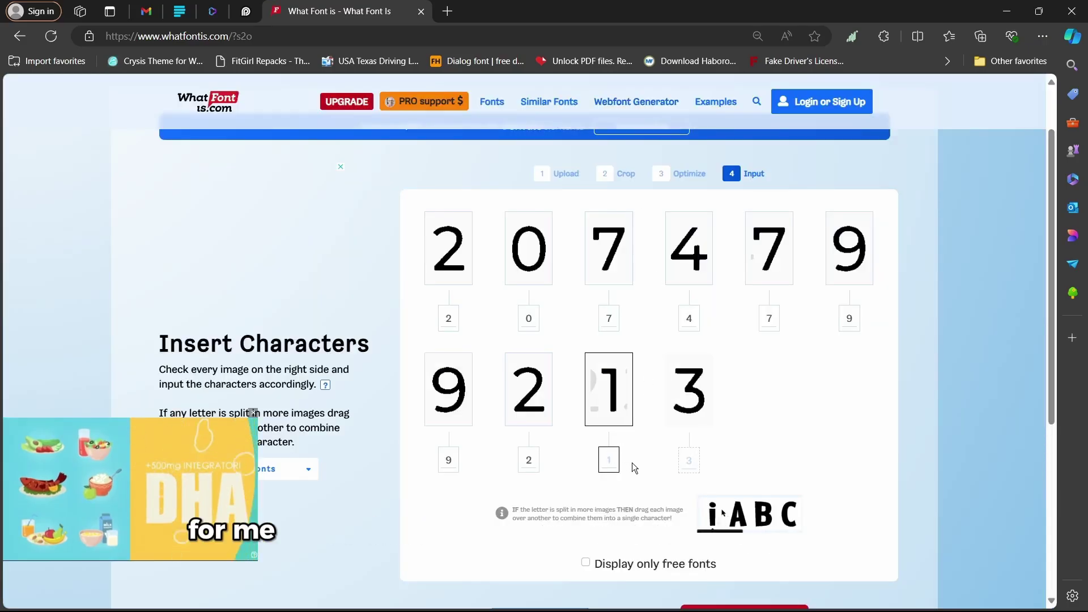
scroll(746, 492, "down", 3)
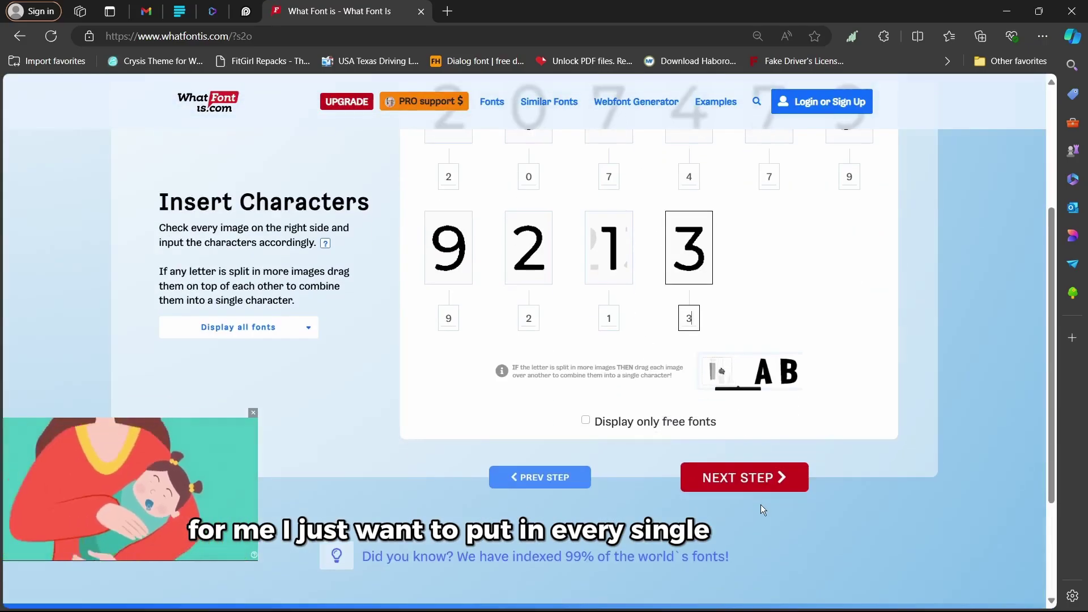
left_click(757, 479)
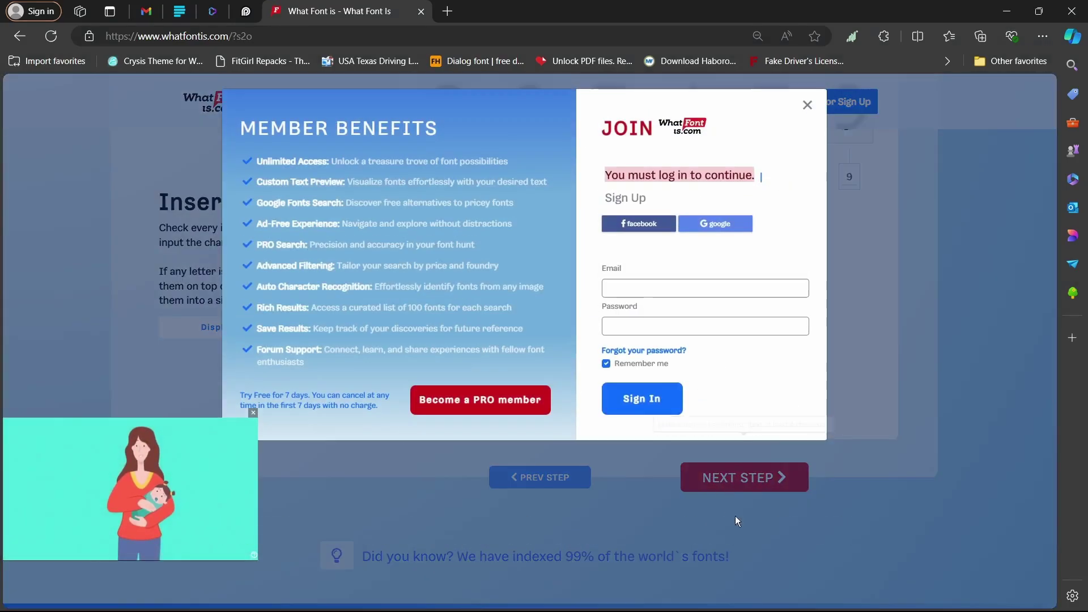
- Dismiss the login prompt, PRO upgrade offer and video ad covering the font results
left_click(807, 106)
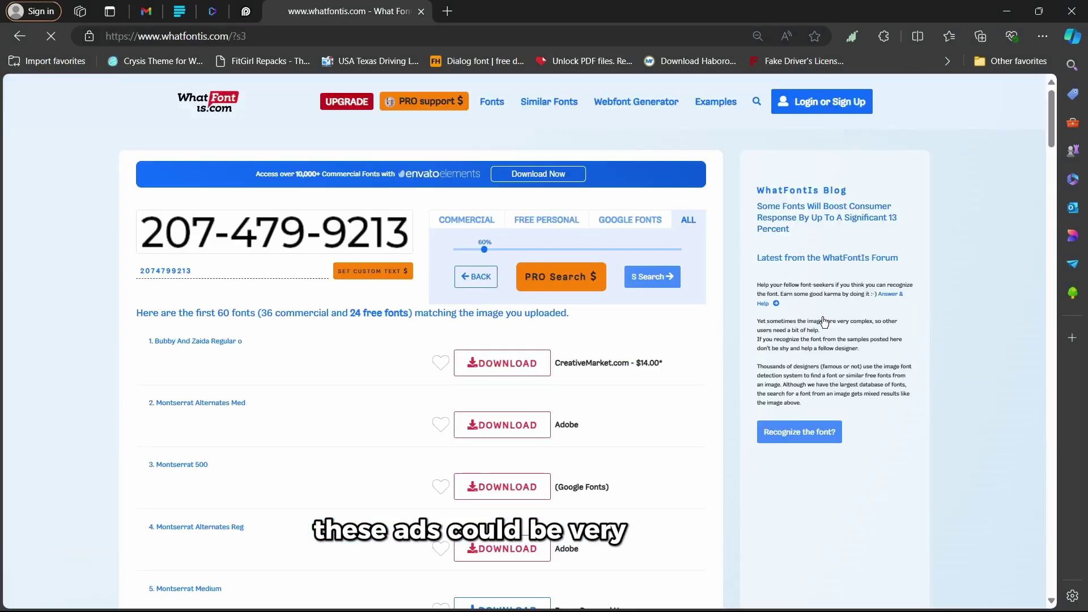
scroll(717, 348, "down", 1)
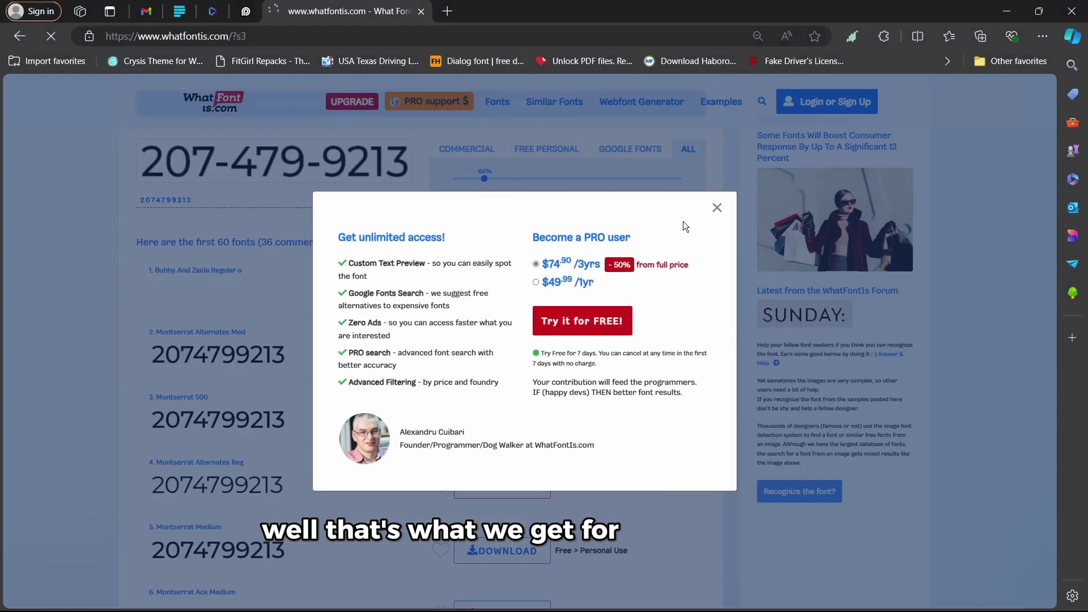
left_click(718, 207)
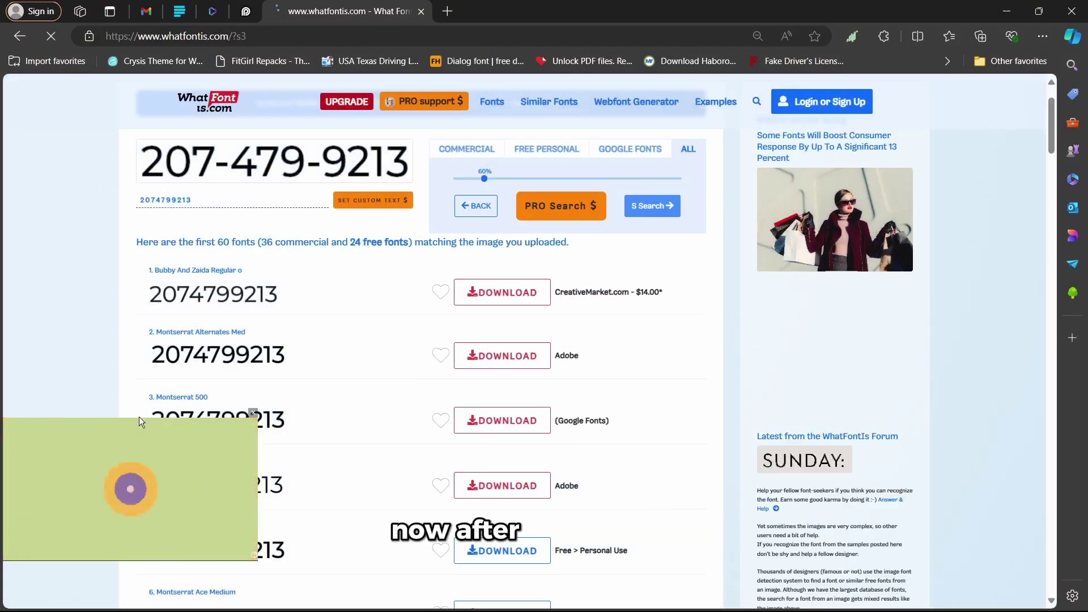
left_click(252, 413)
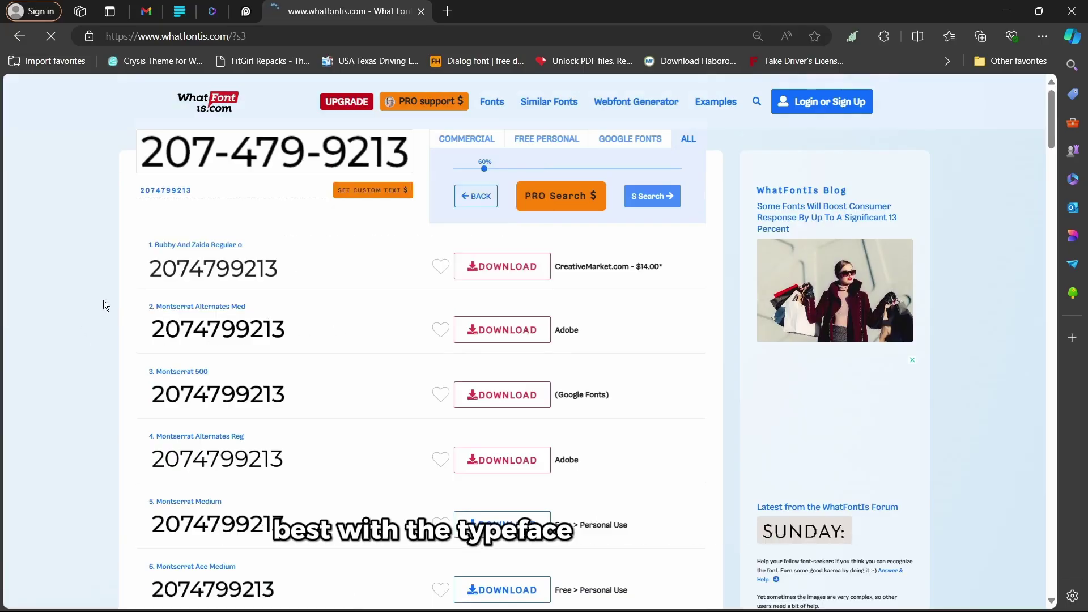
mouse_move(188, 276)
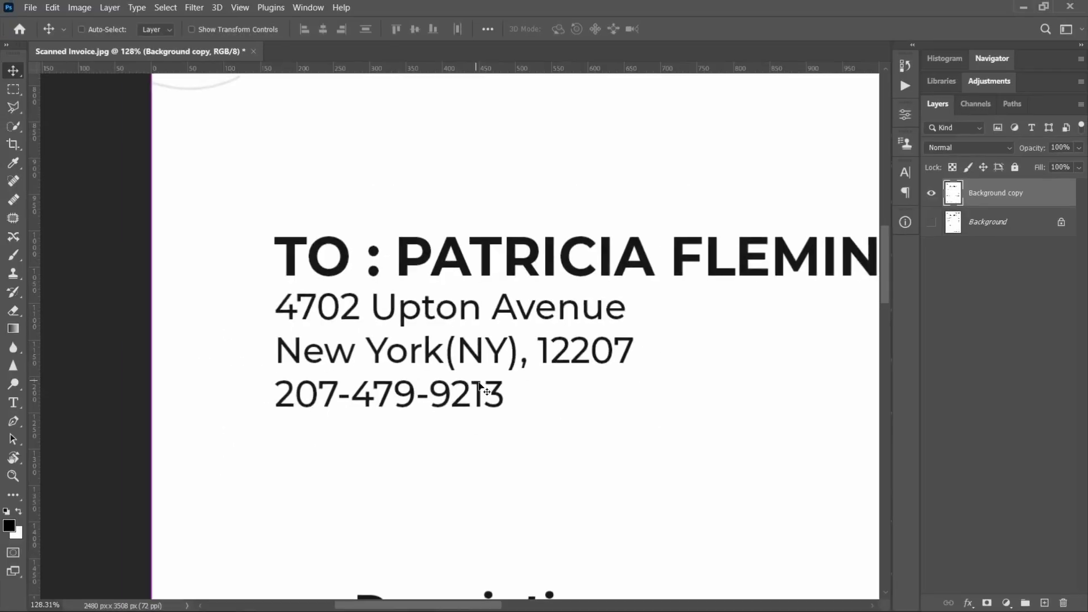
- Snap Photoshop and the WhatFontIs results side by side with page zoom reset
scroll(537, 377, "down", 2)
key("super+Right")
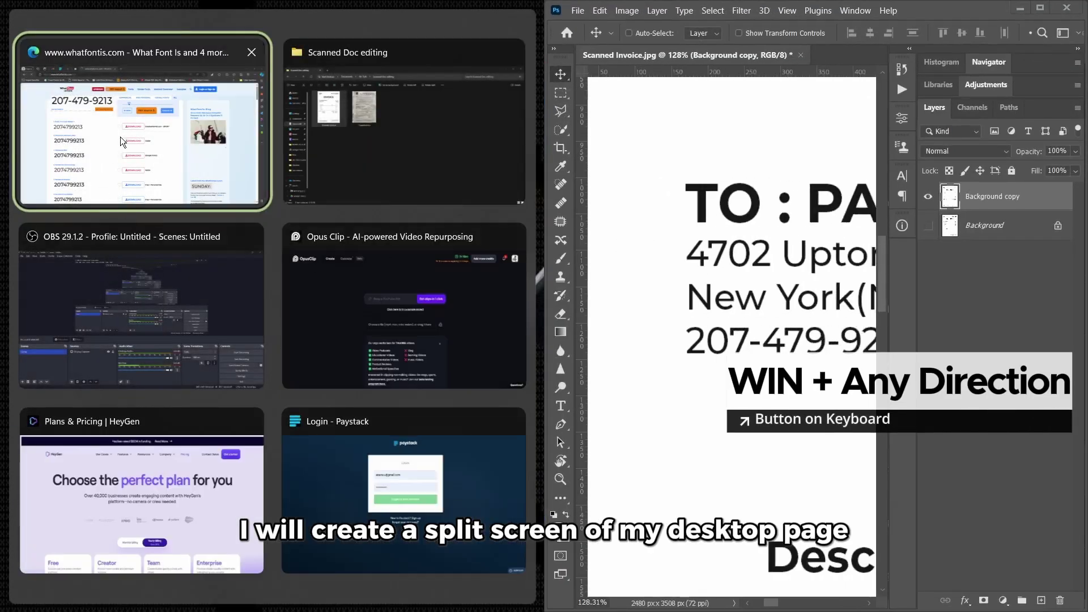
left_click(215, 181)
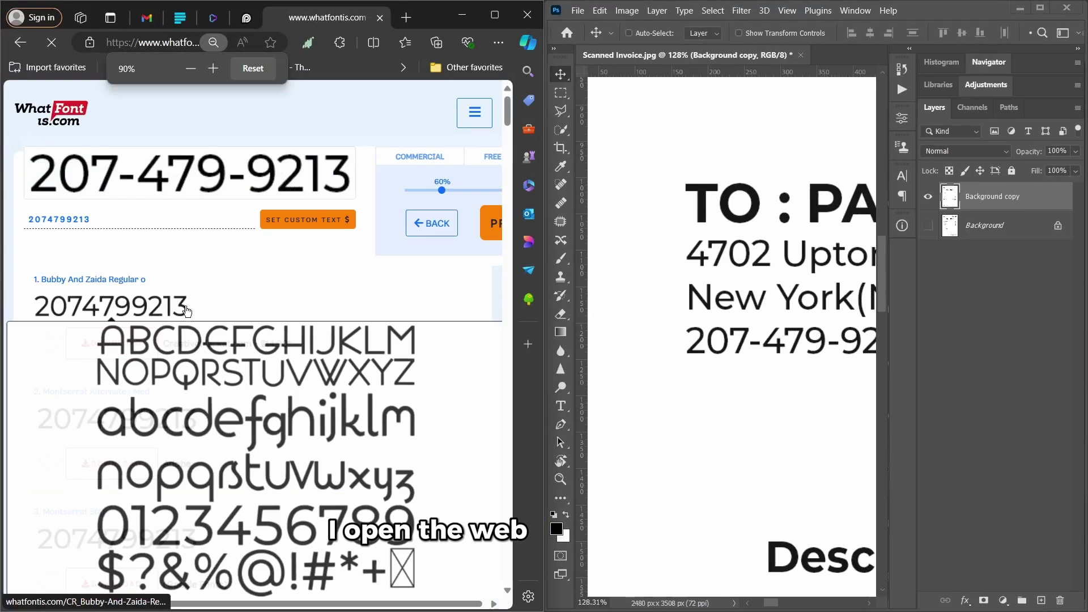
key("ctrl+plus")
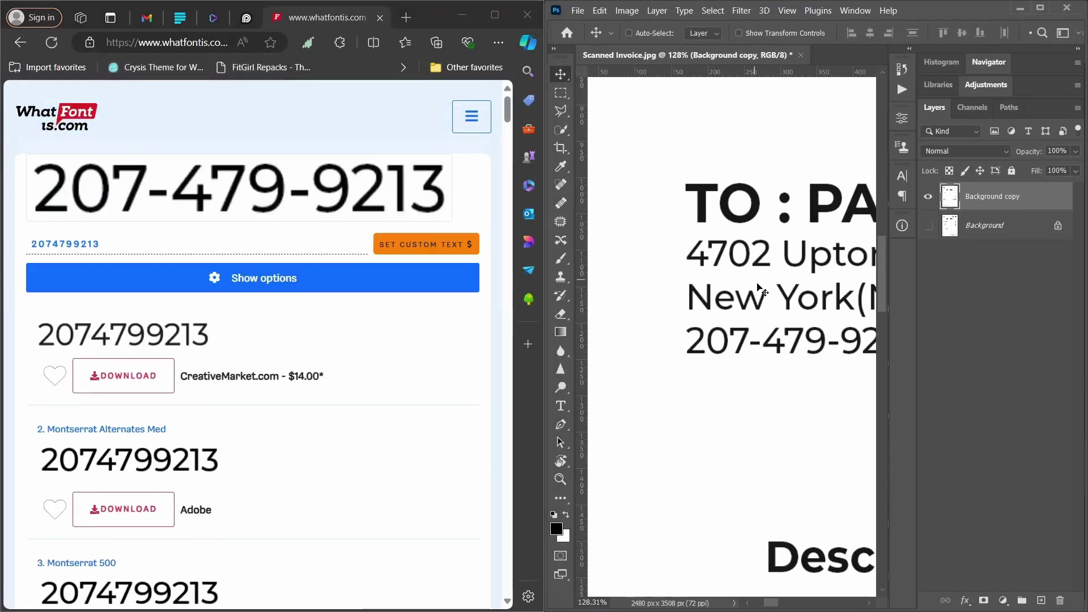
- Compare the Montserrat candidate samples against the invoice's phone number
scroll(760, 293, "down", 3)
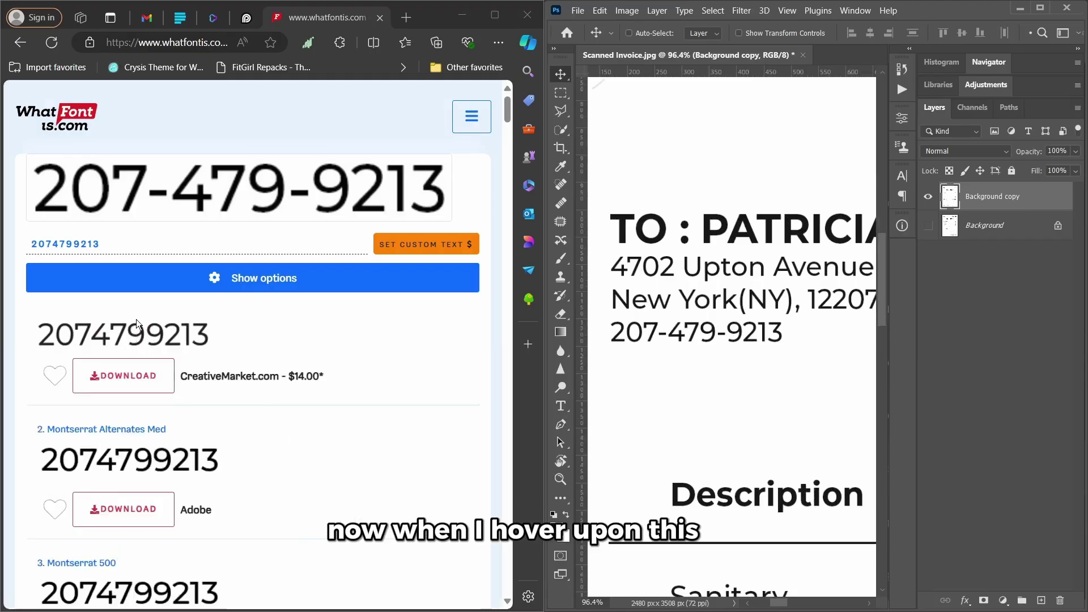
mouse_move(139, 336)
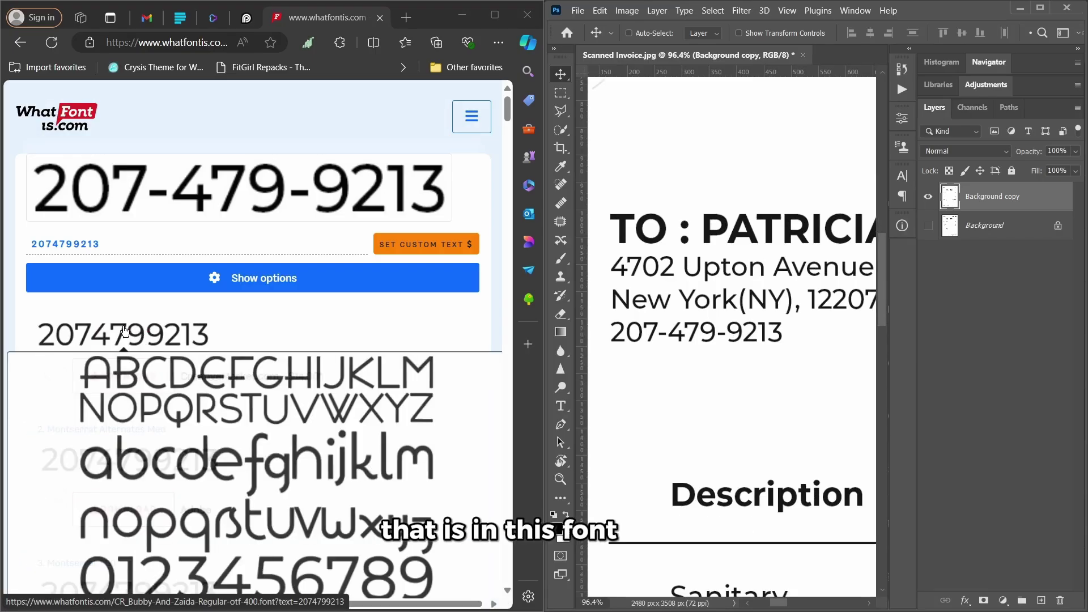
scroll(267, 332, "down", 1)
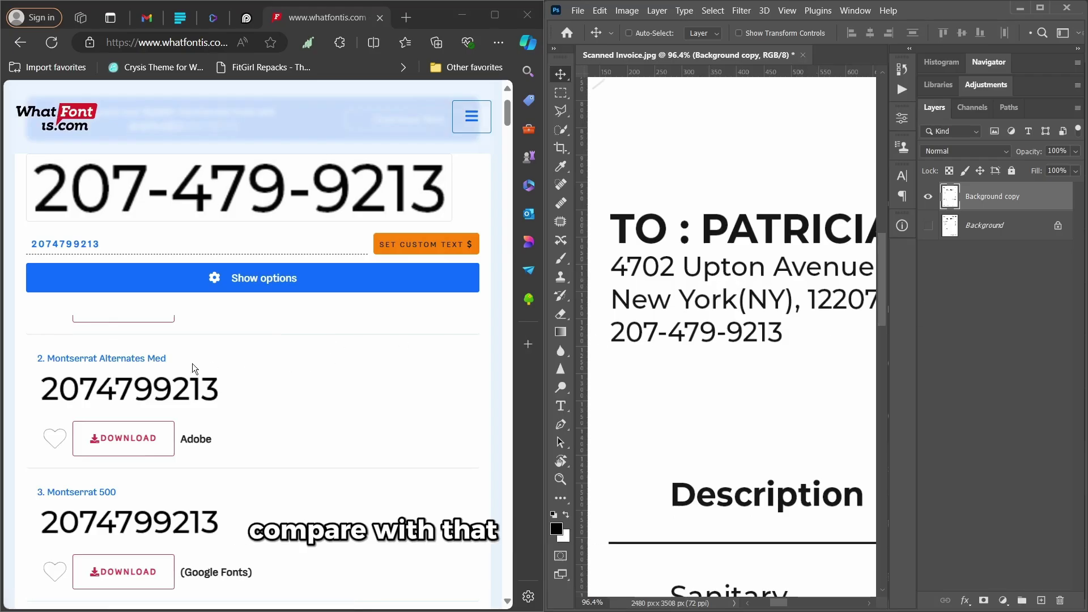
mouse_move(146, 395)
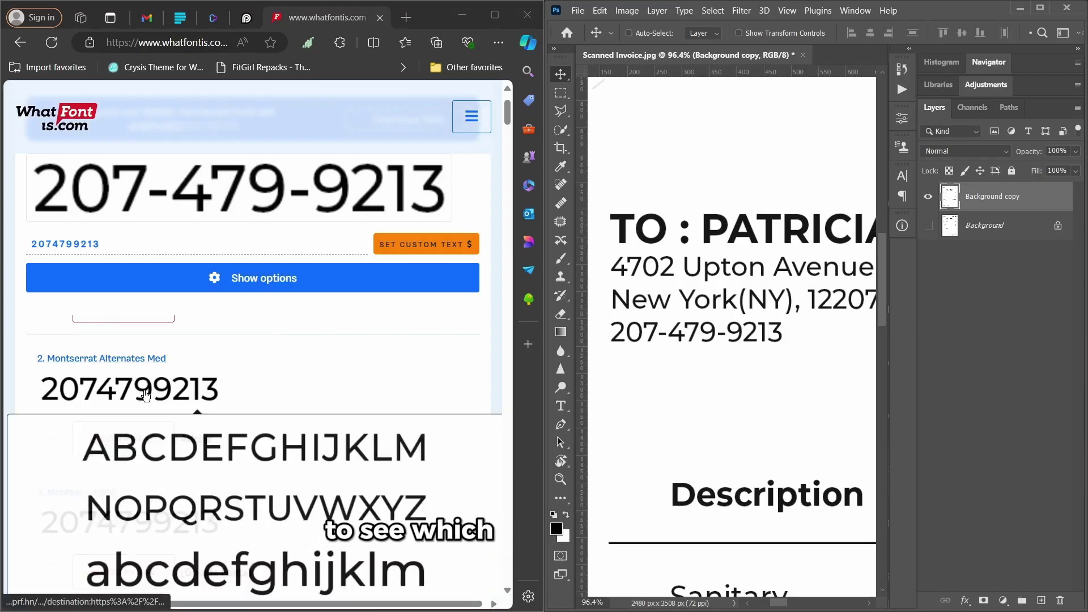
scroll(157, 387, "down", 1)
scroll(214, 522, "up", 1)
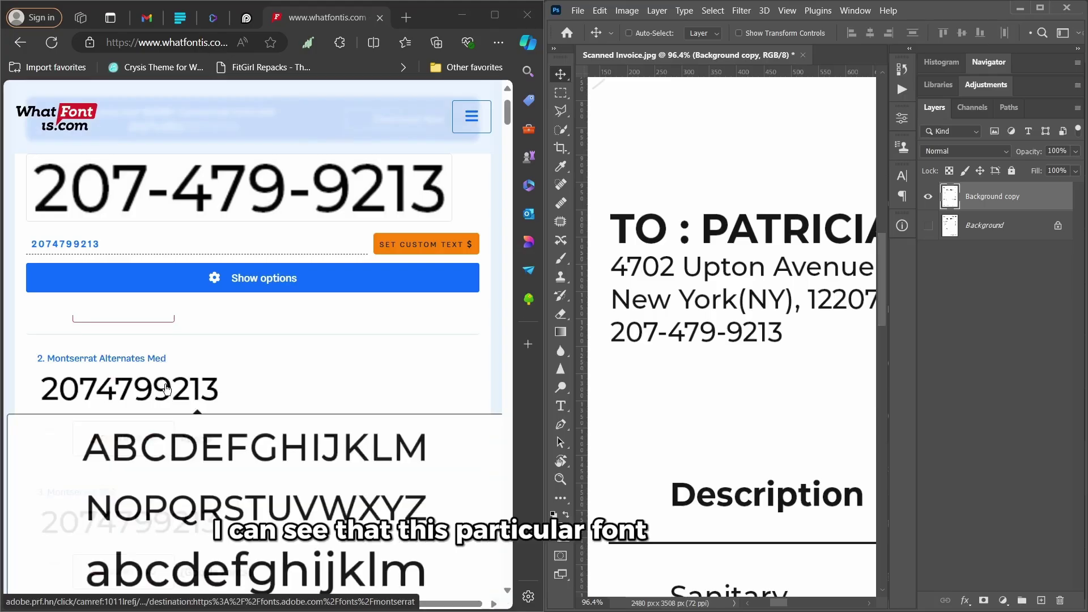
scroll(166, 388, "down", 1)
mouse_move(183, 334)
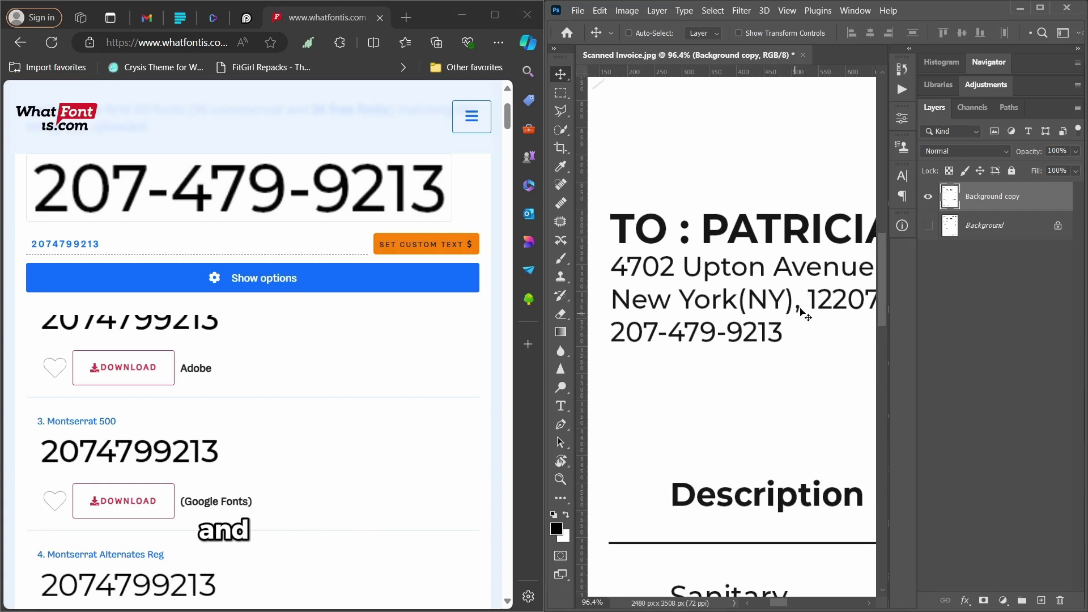
mouse_move(169, 452)
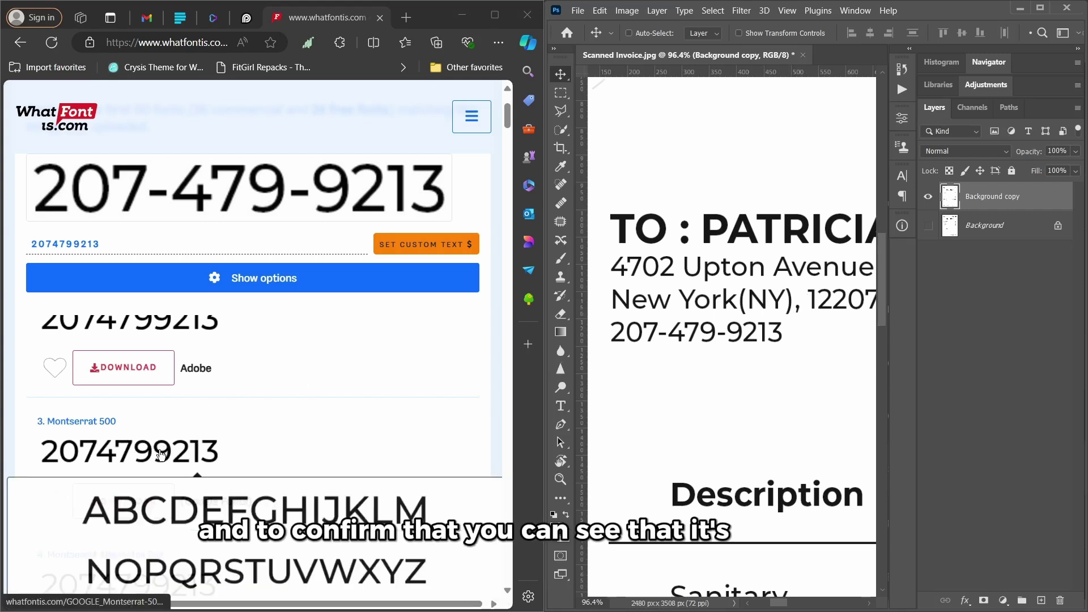
scroll(162, 454, "down", 2)
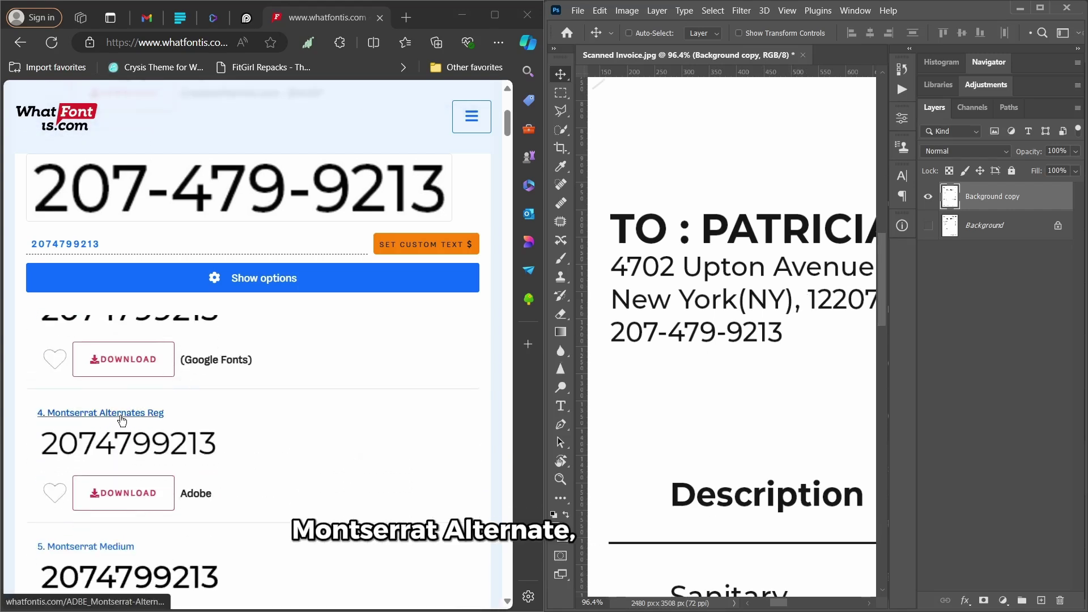
scroll(158, 426, "down", 1)
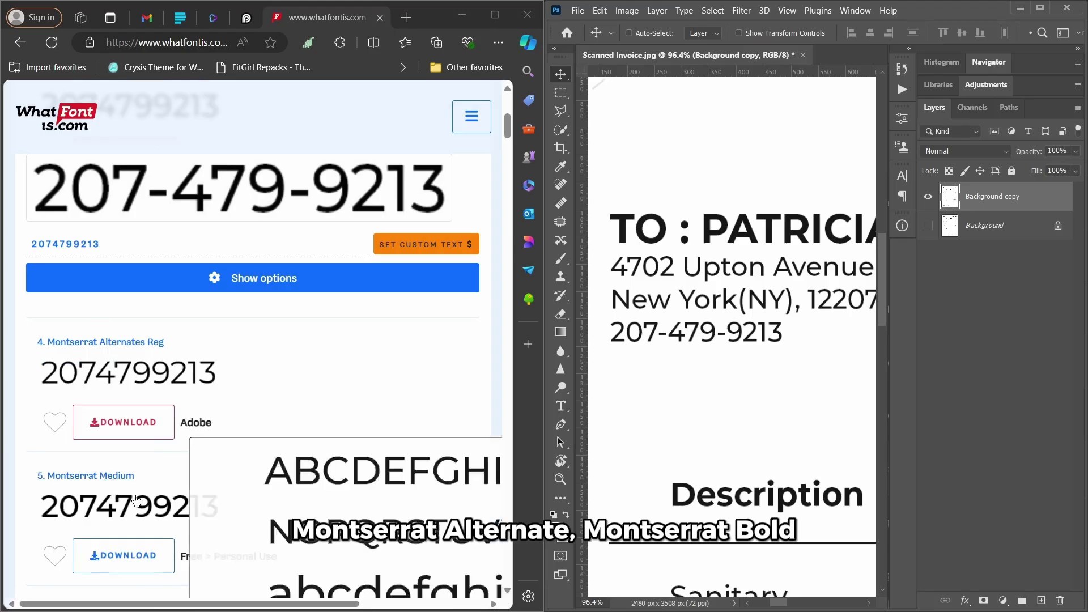
scroll(184, 445, "down", 1)
mouse_move(186, 442)
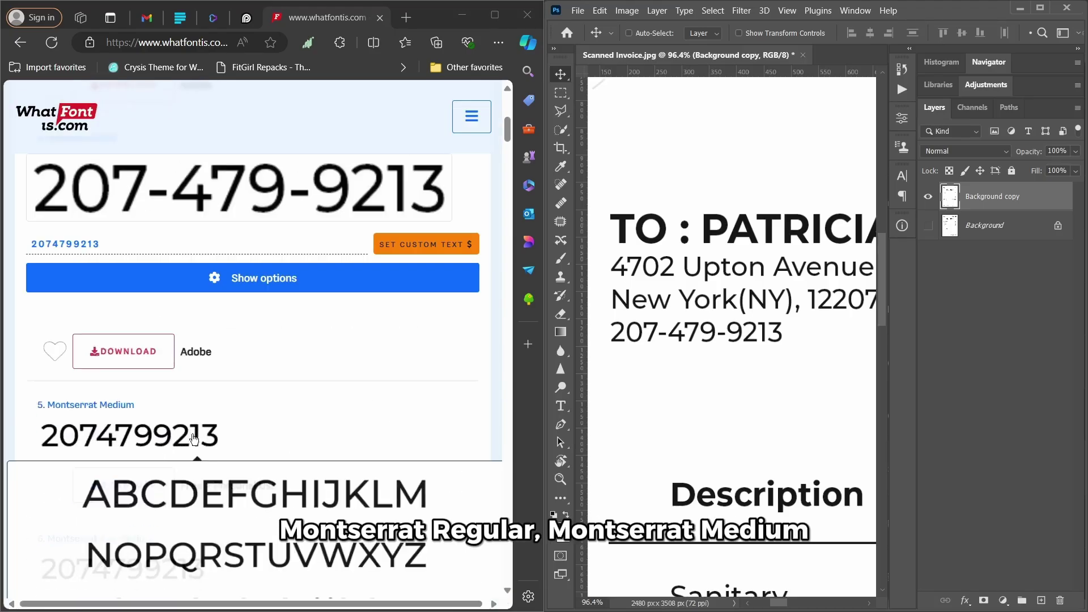
scroll(193, 438, "down", 1)
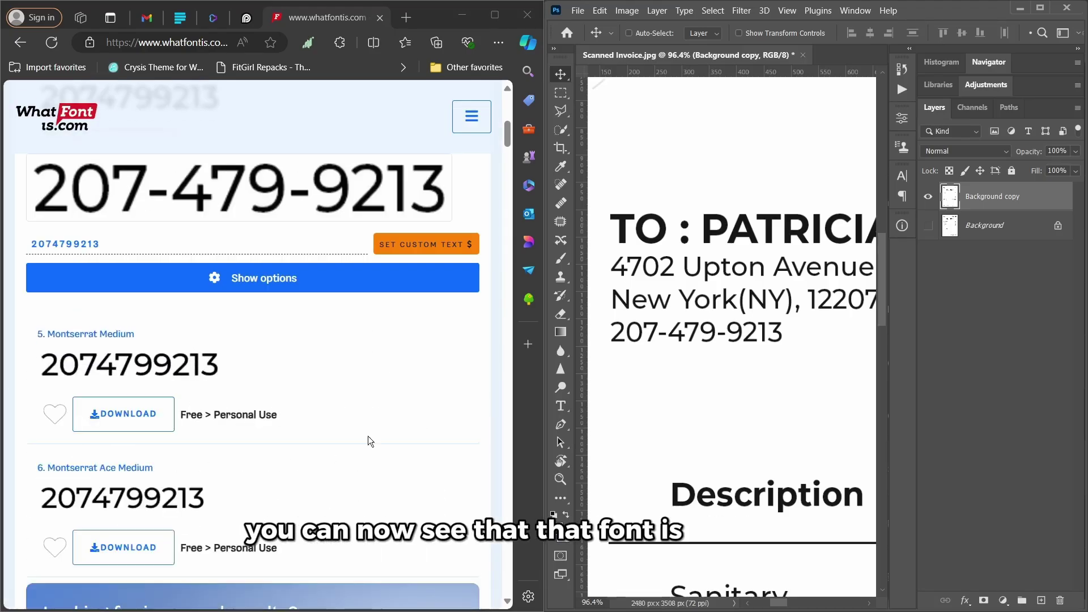
scroll(352, 357, "up", 4)
scroll(255, 418, "down", 1)
mouse_move(235, 407)
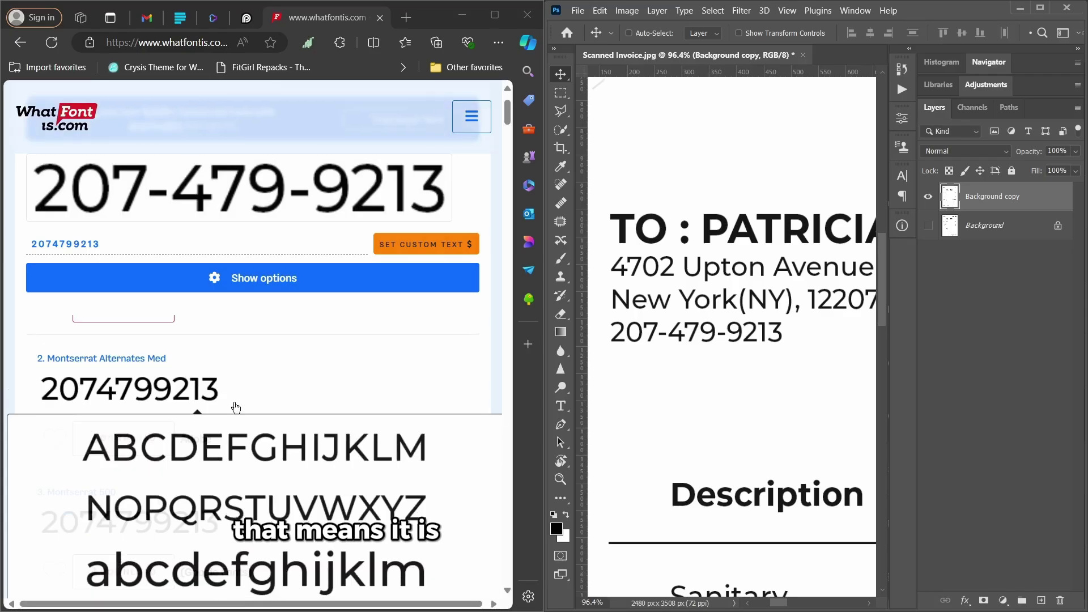
scroll(227, 397, "up", 1)
- Maximize Edge and zoom the page out to 75%
left_click(494, 15)
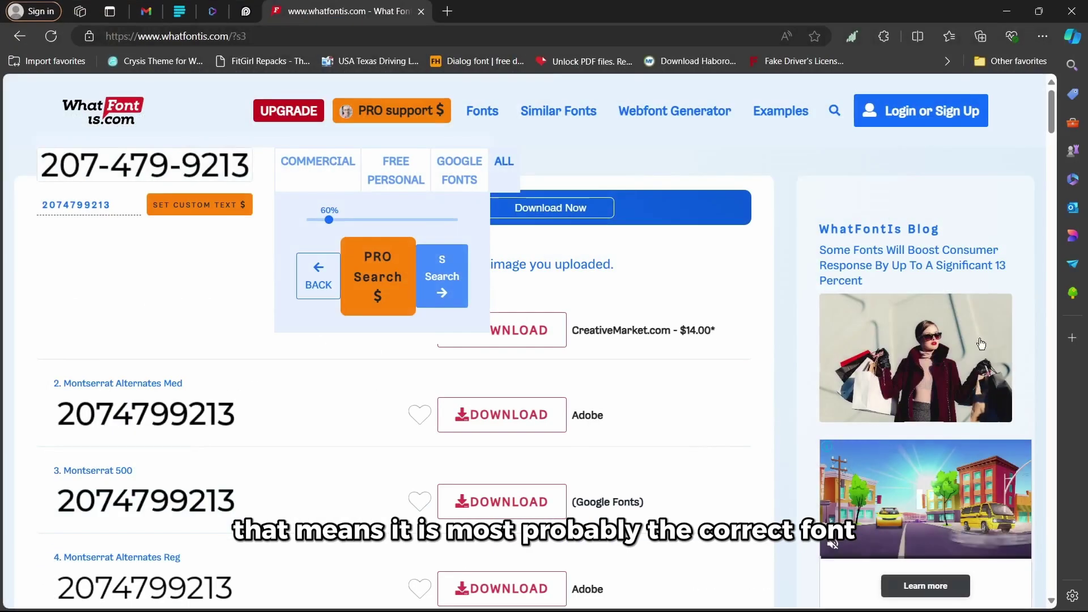
scroll(753, 312, "down", 1)
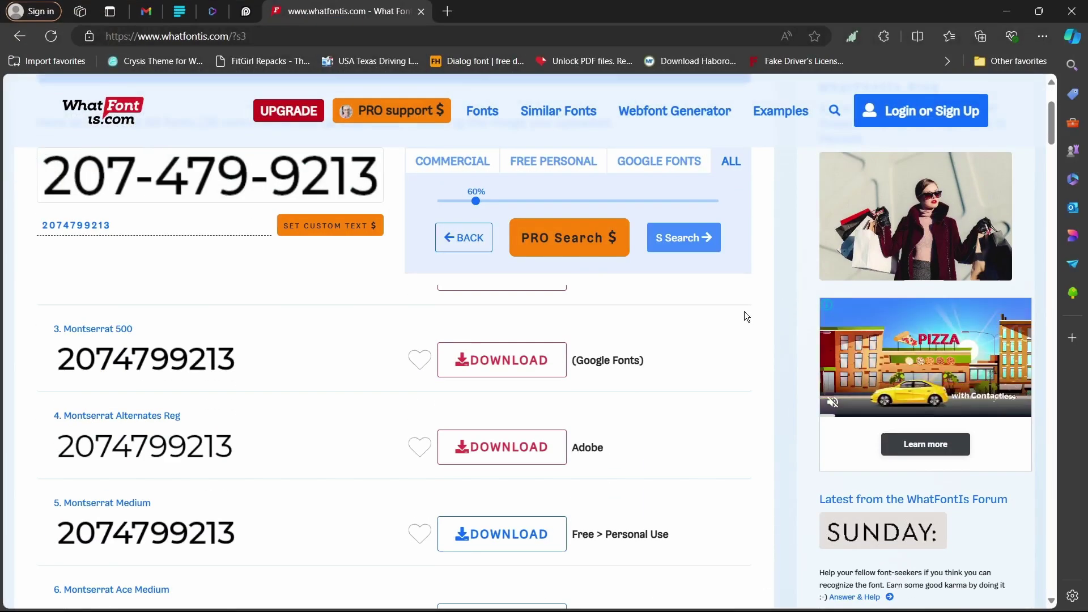
key("ctrl+minus")
key("ctrl+minus")
key("ctrl+minus")
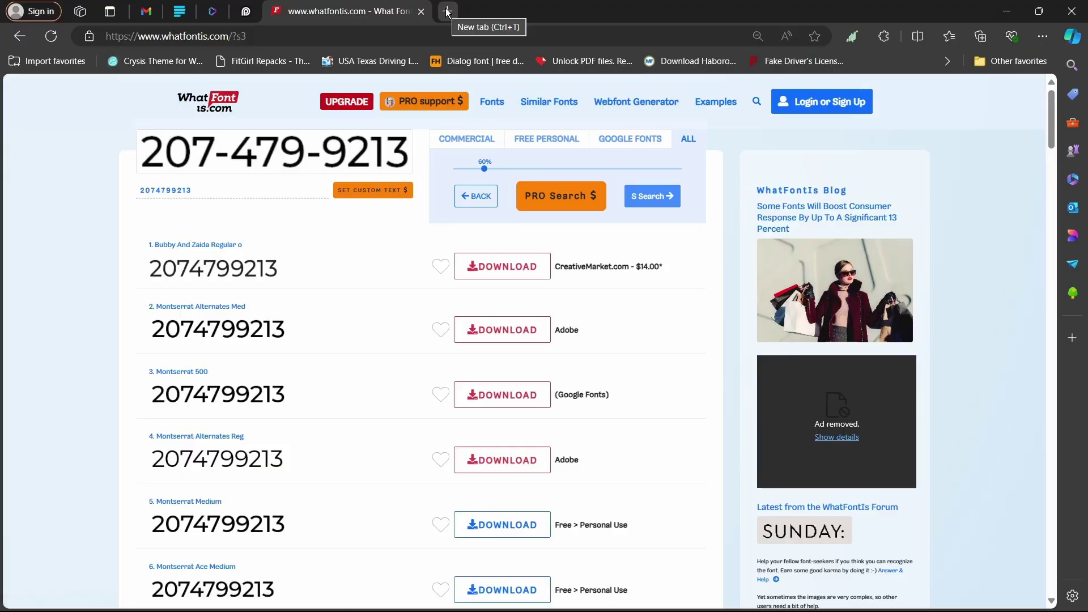
- Search Bing for a Montserrat download and open Font Squirrel's Montserrat page
left_click(447, 12)
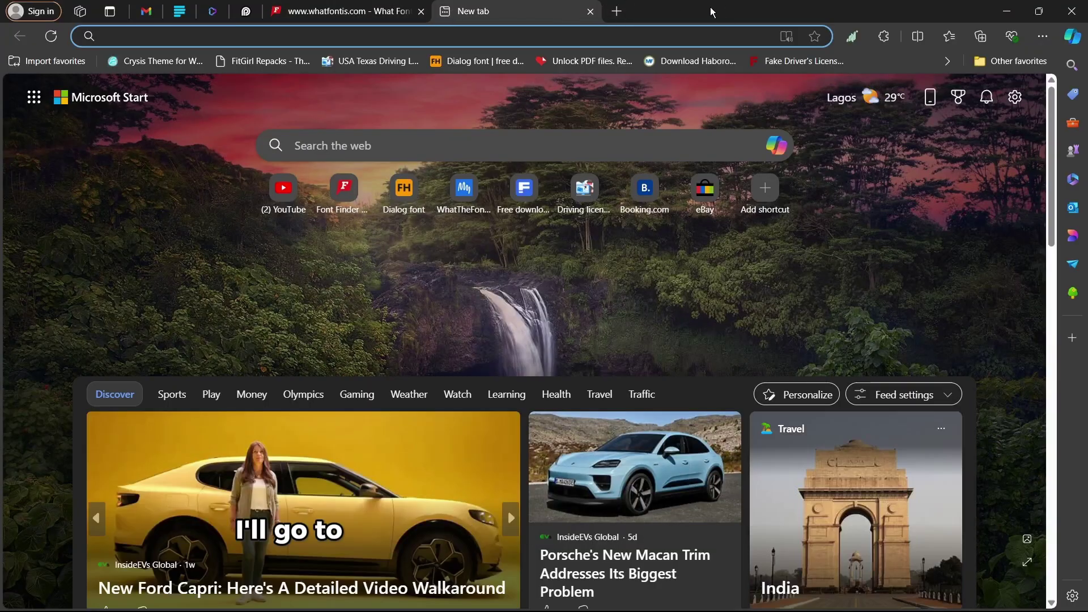
type("download mon")
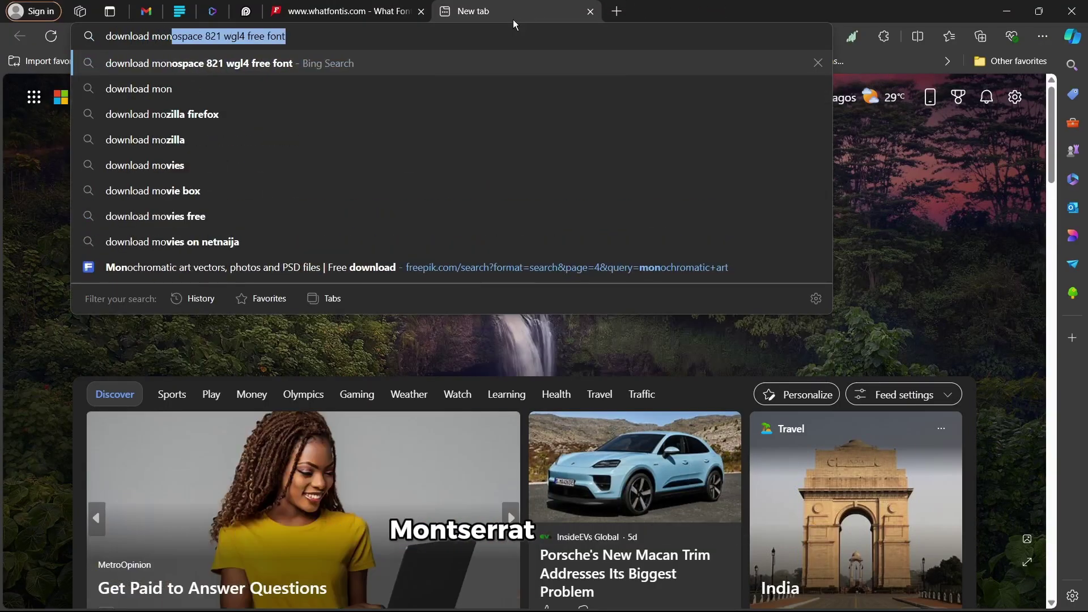
type("tserat")
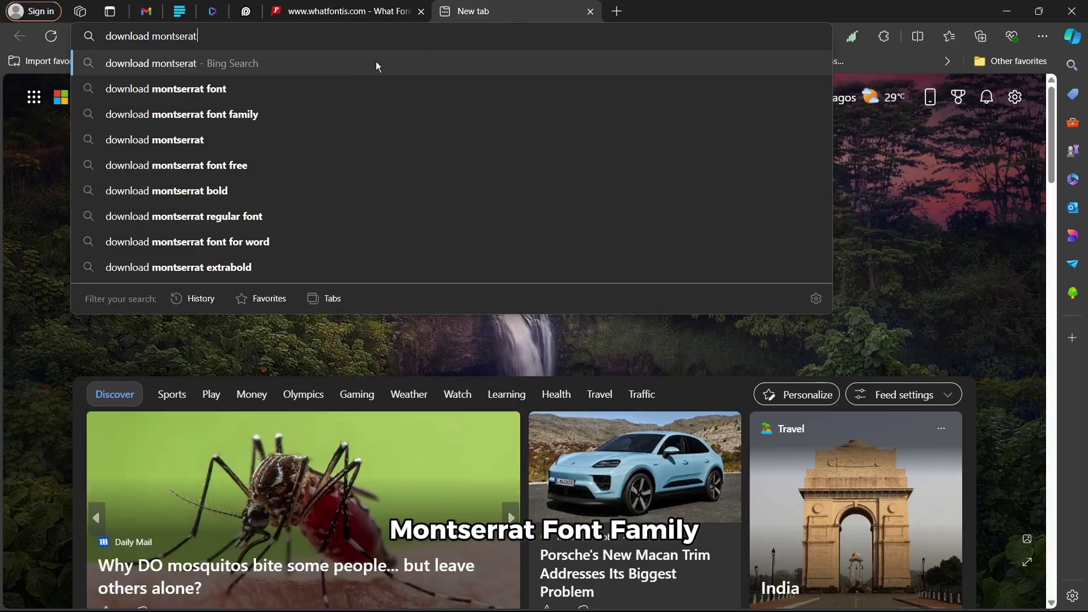
left_click(340, 114)
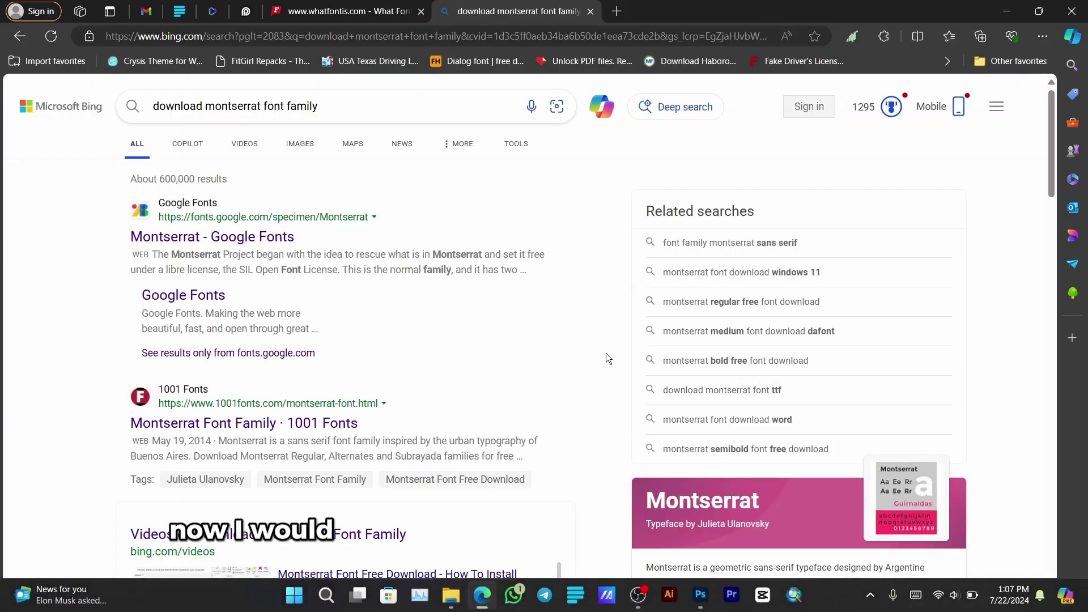
scroll(499, 334, "down", 5)
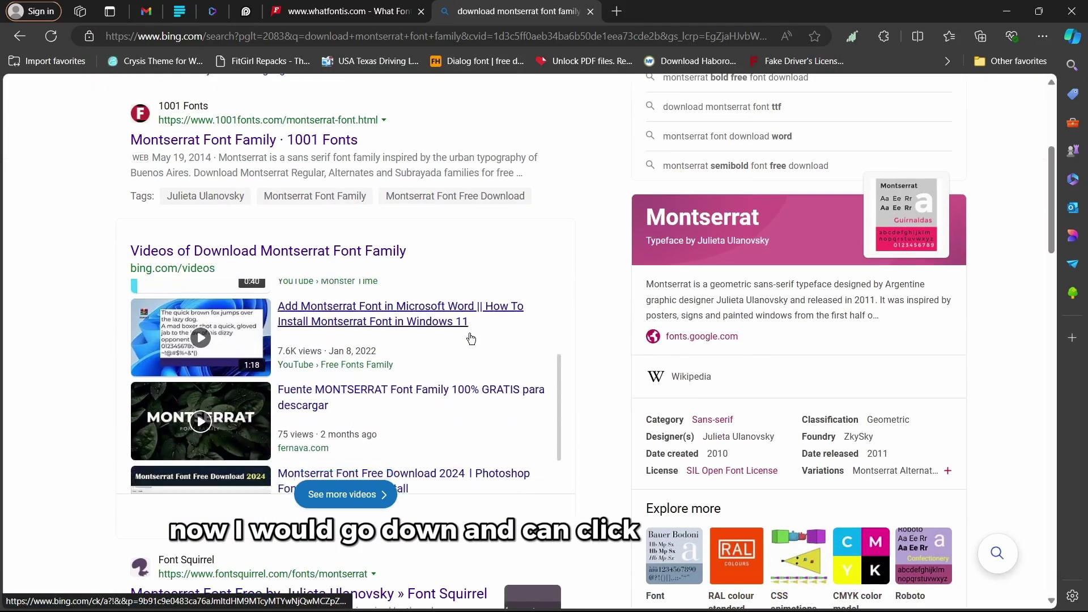
scroll(470, 338, "down", 5)
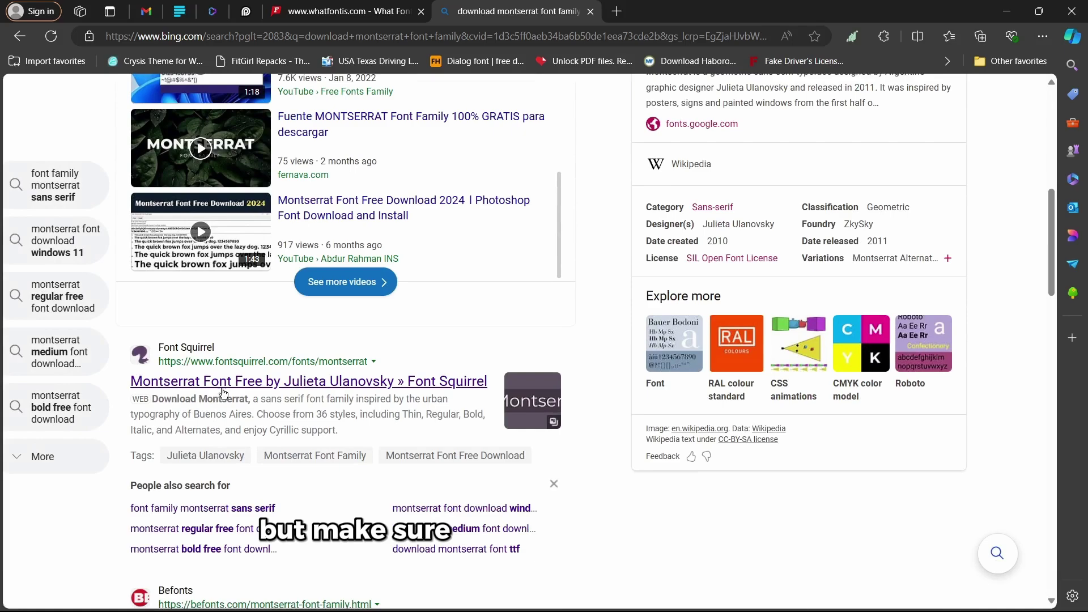
left_click(223, 387)
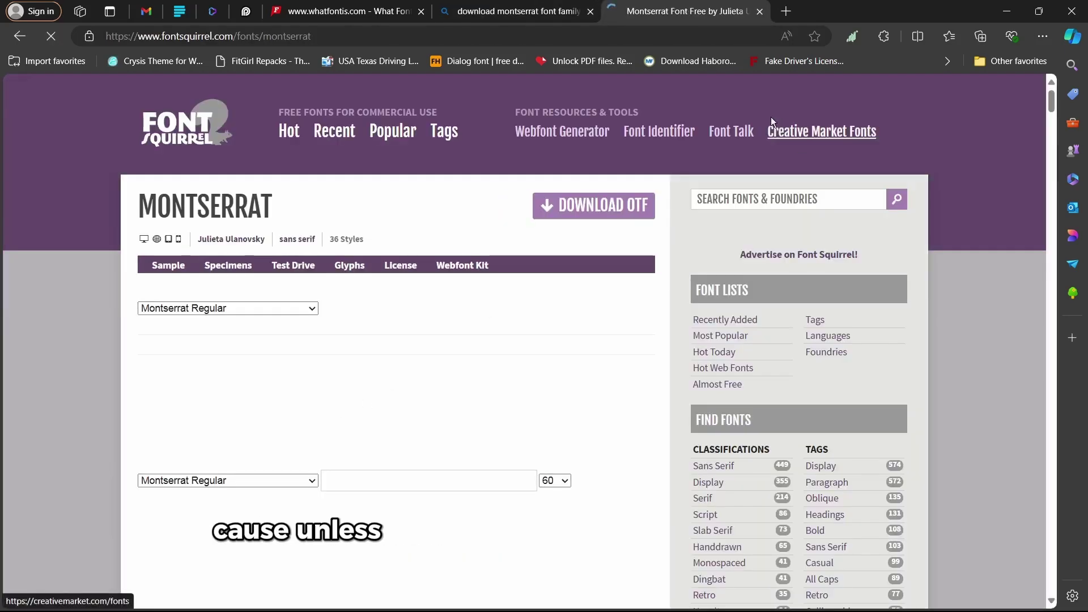
- Download the Montserrat OTF family from Font Squirrel as montserrat.zip
scroll(733, 226, "down", 3)
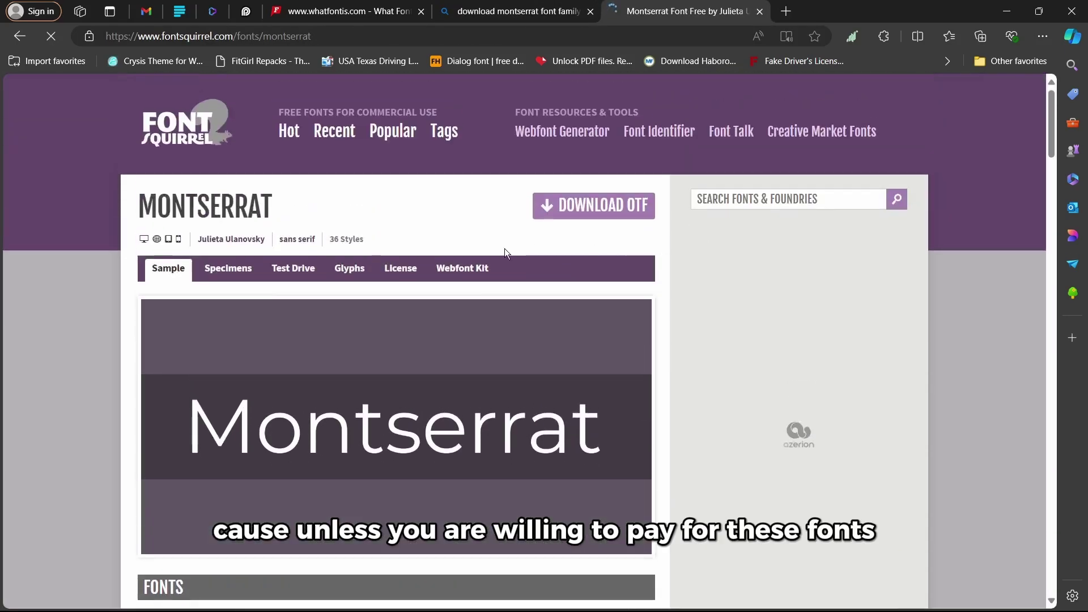
scroll(505, 249, "down", 10)
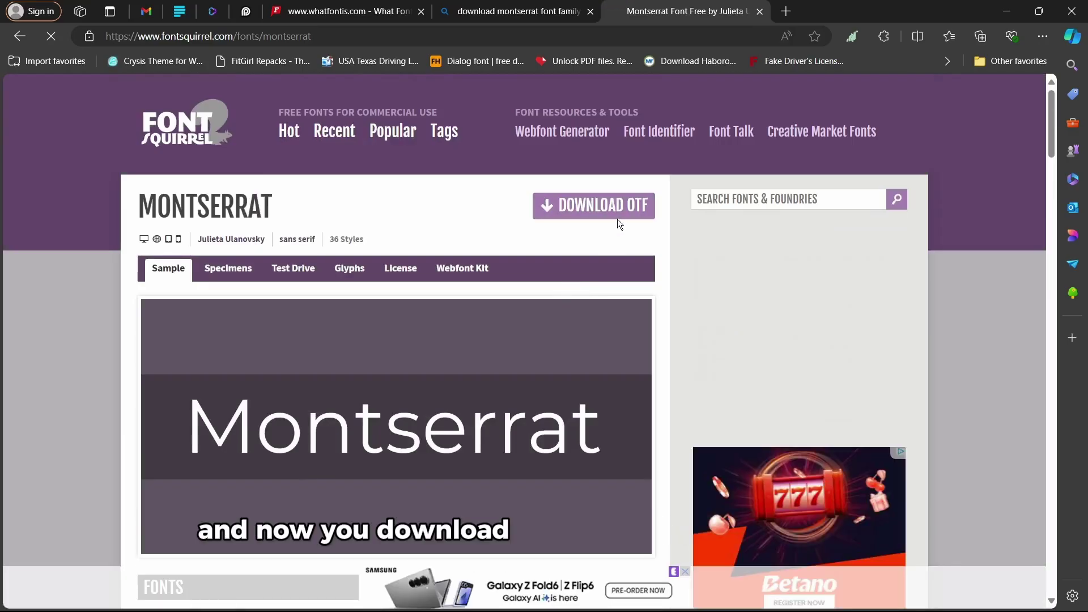
left_click(605, 213)
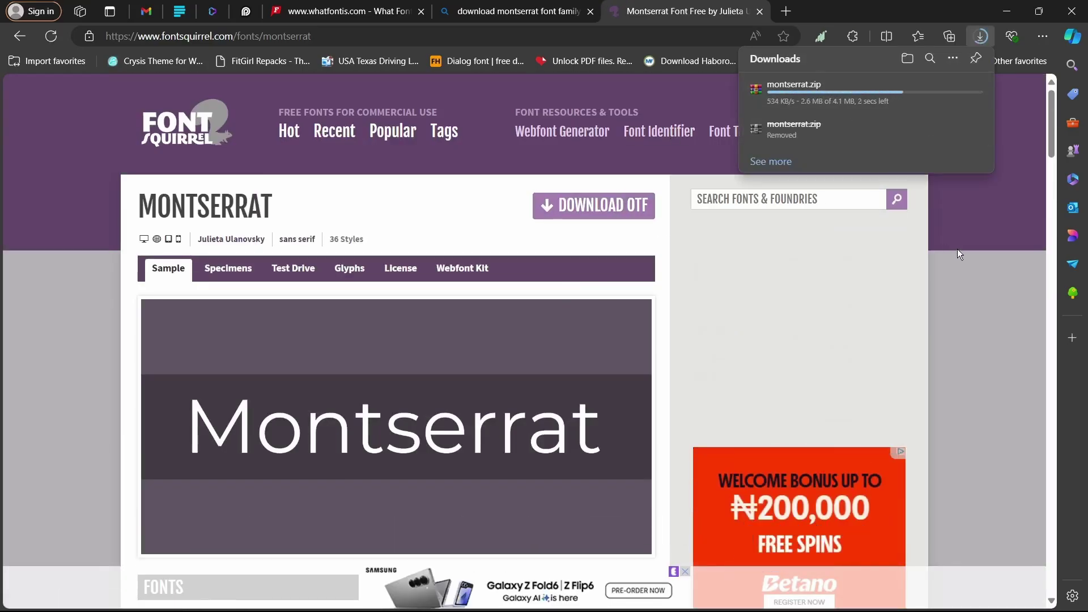
- Extract montserrat.zip with WinRAR into a montserrat folder and open it
left_click(928, 89)
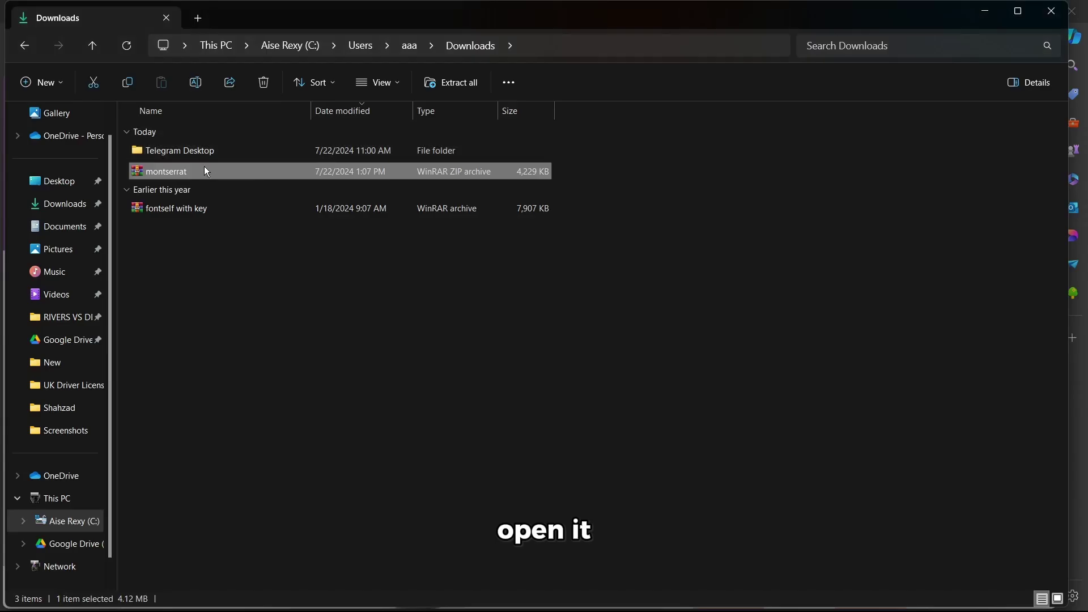
right_click(219, 175)
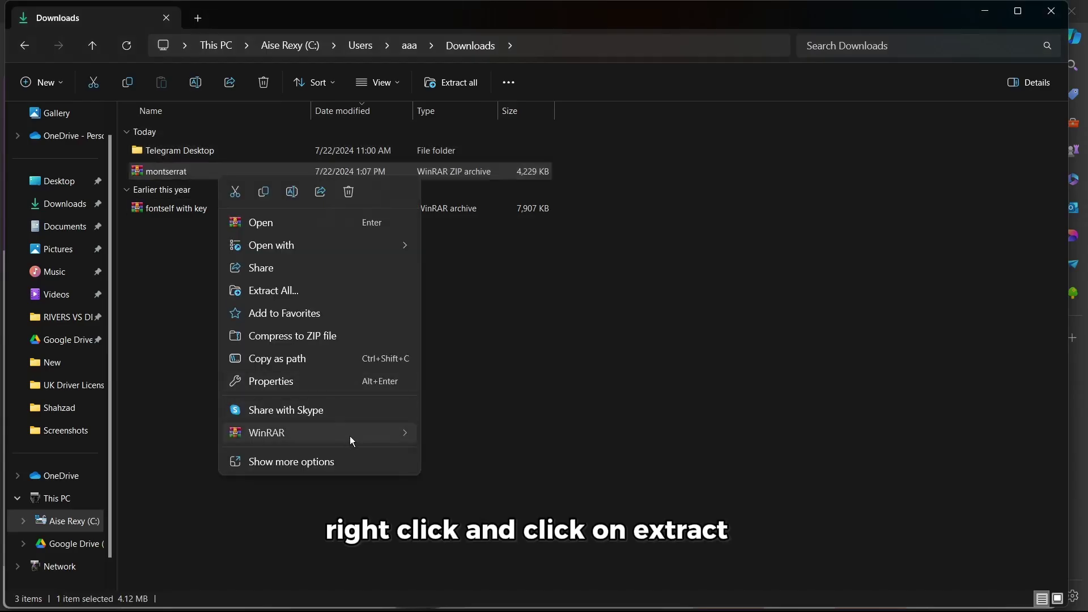
mouse_move(352, 436)
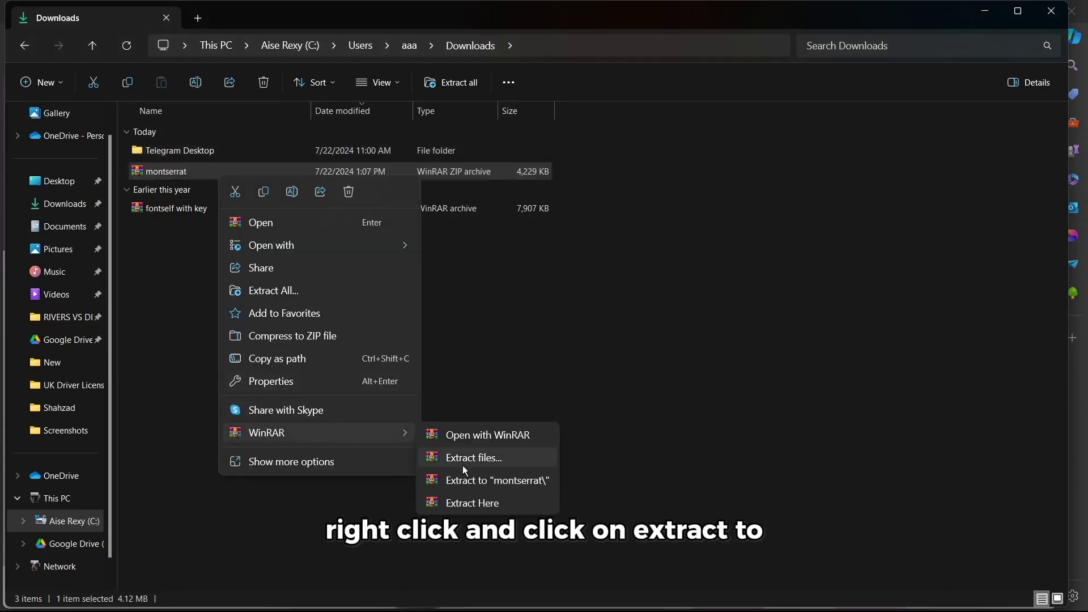
left_click(512, 480)
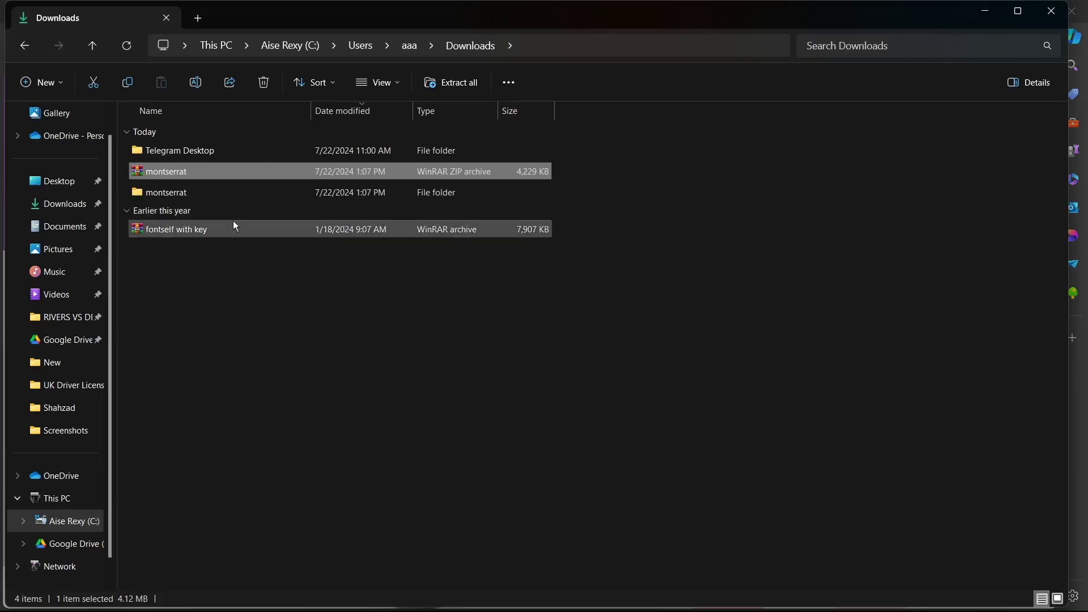
double_click(186, 192)
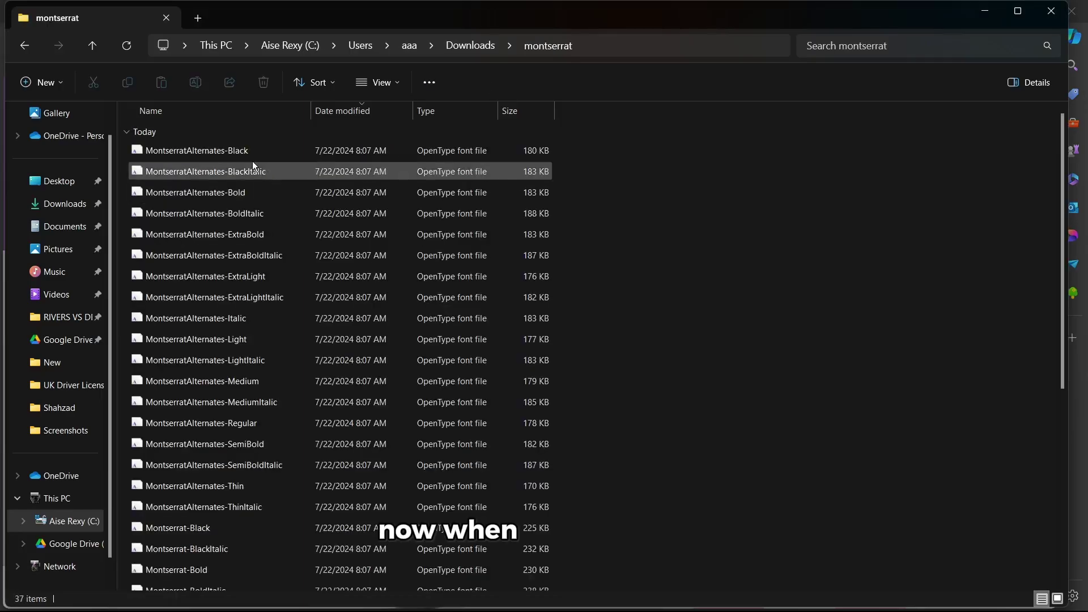
- Install all 36 Montserrat font files, keeping the already-installed version
left_click(180, 151)
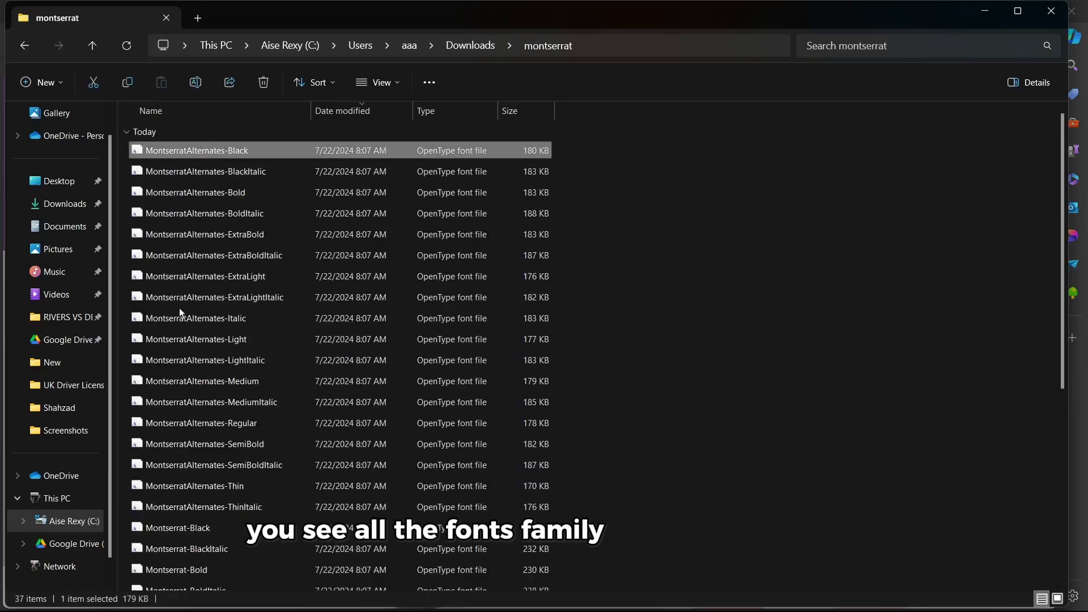
scroll(182, 424, "down", 5)
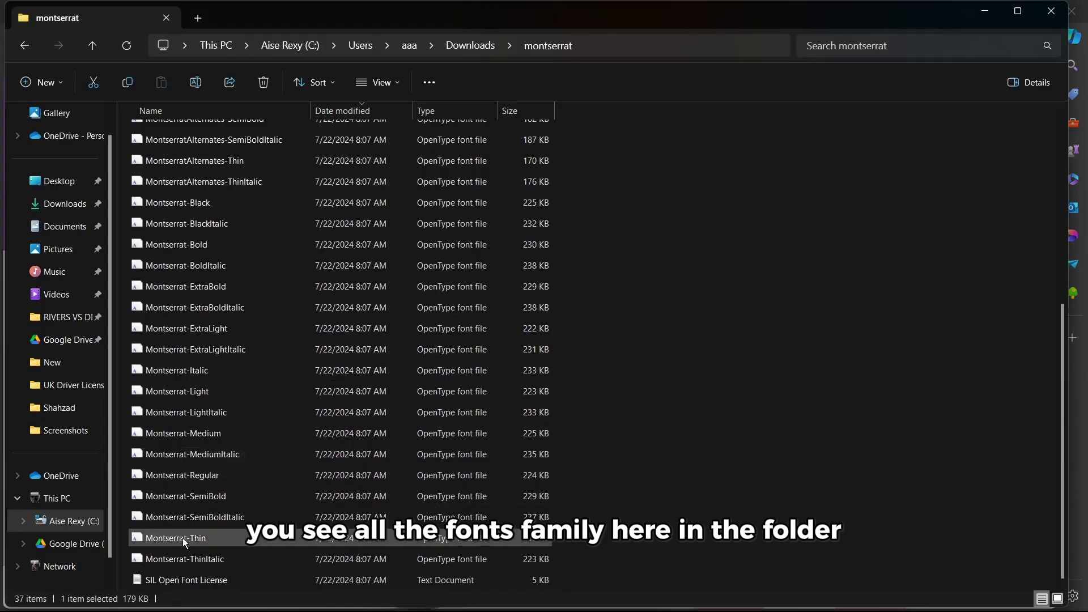
left_click(179, 556, "shift")
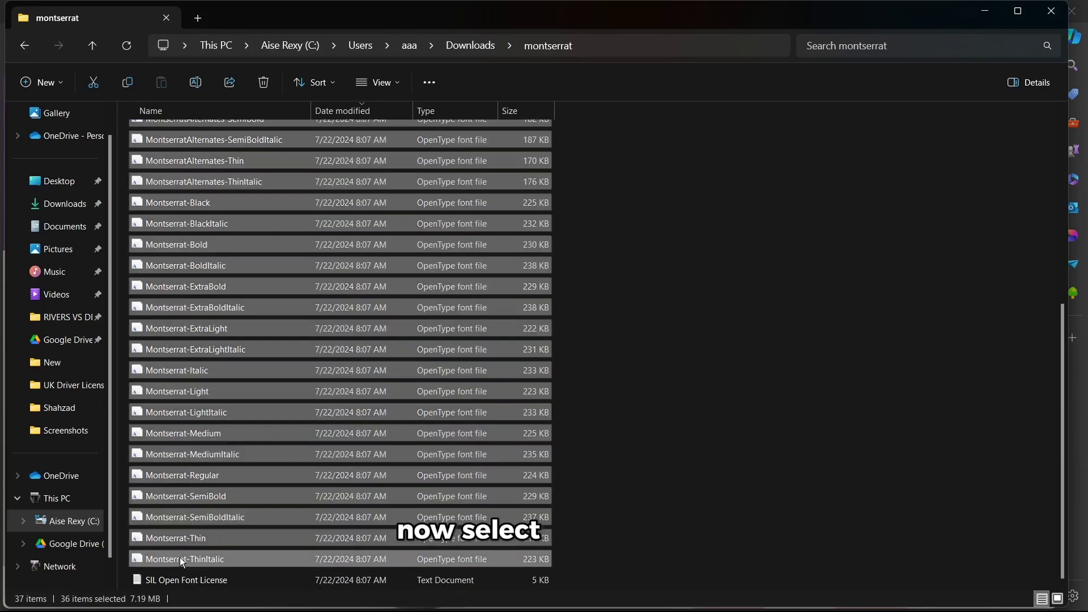
right_click(297, 211)
left_click(366, 229)
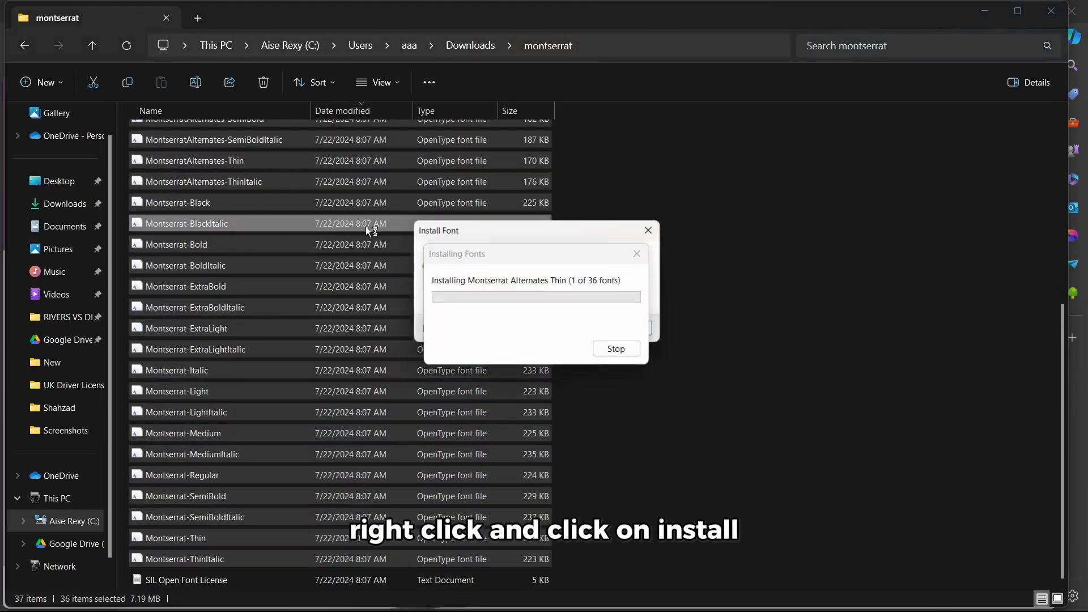
left_click_drag(527, 221, 790, 156)
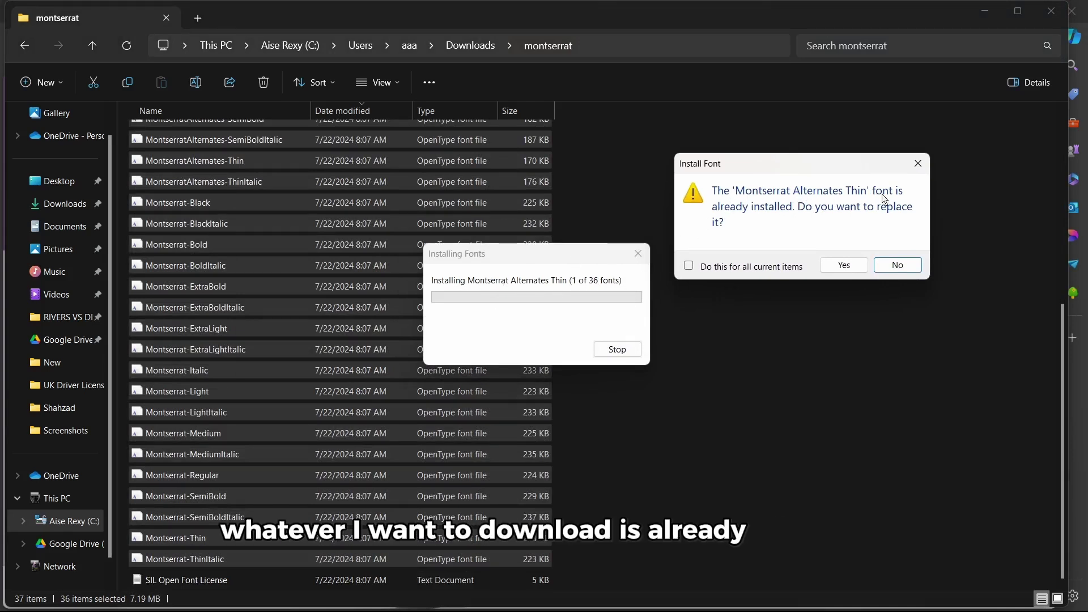
left_click(901, 265)
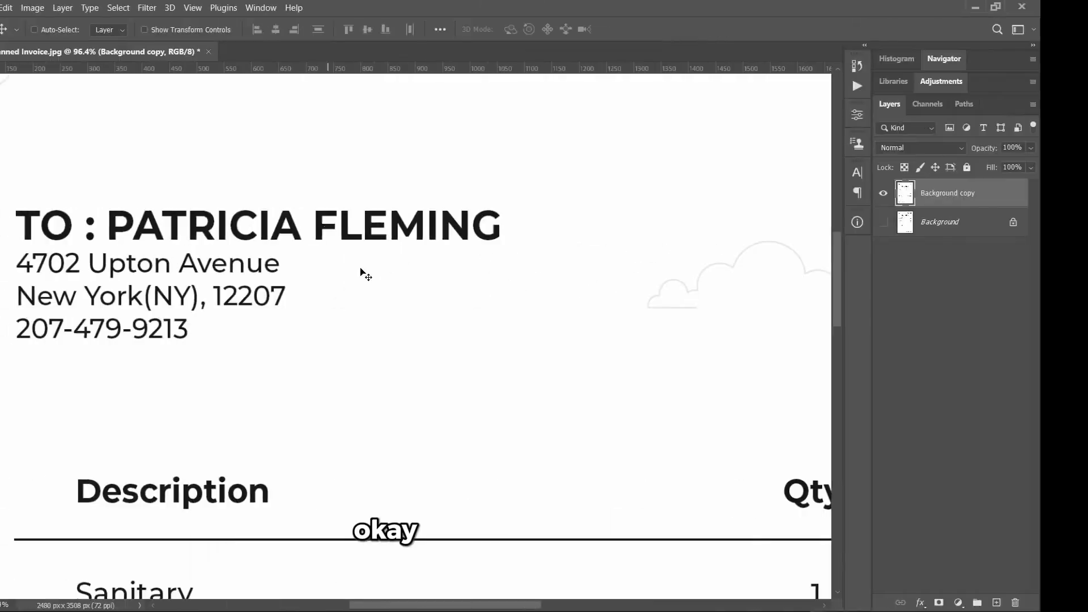
- Place a new Lorem Ipsum text layer below the address, set in Montserrat Regular
scroll(339, 301, "up", 3)
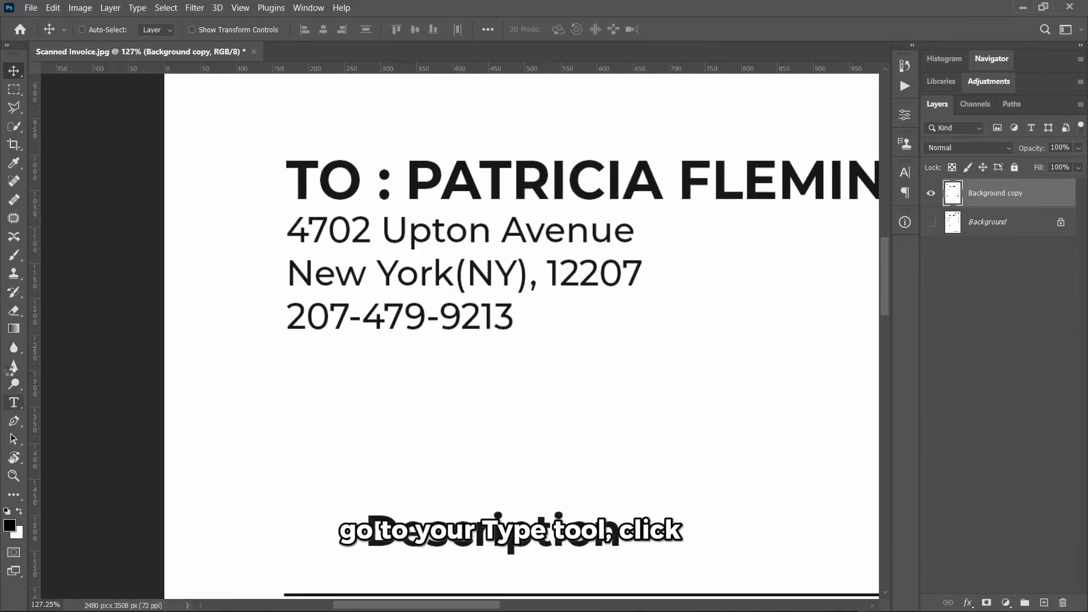
left_click(294, 387)
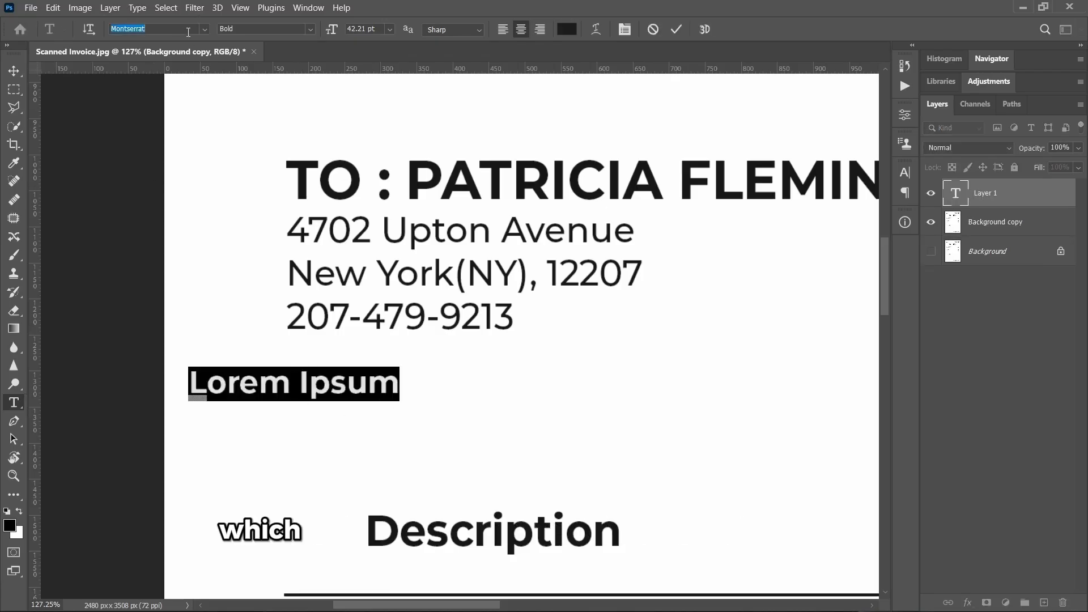
left_click(204, 29)
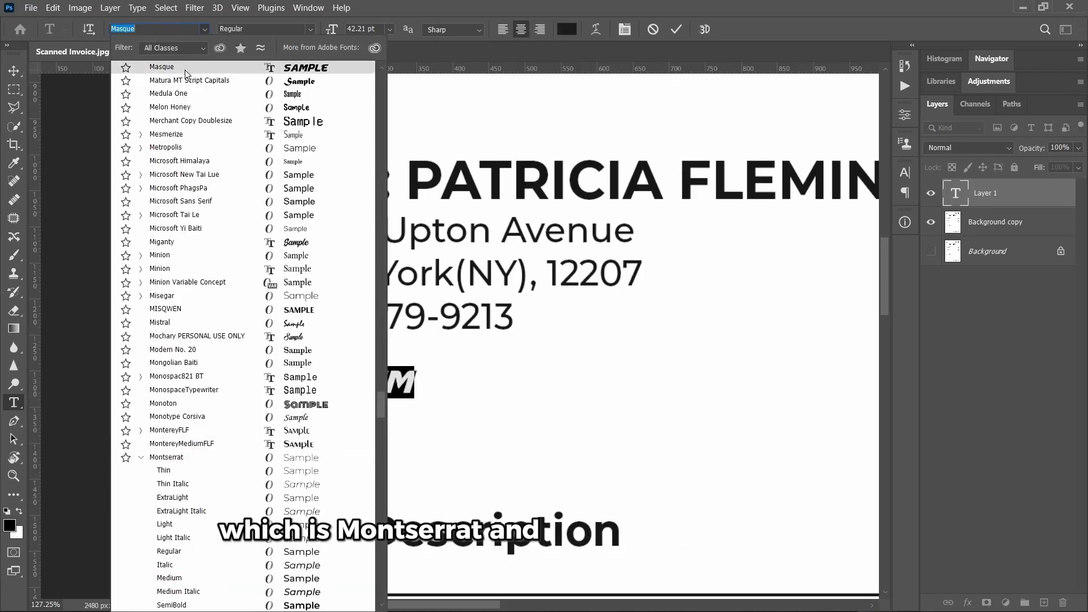
left_click(175, 551)
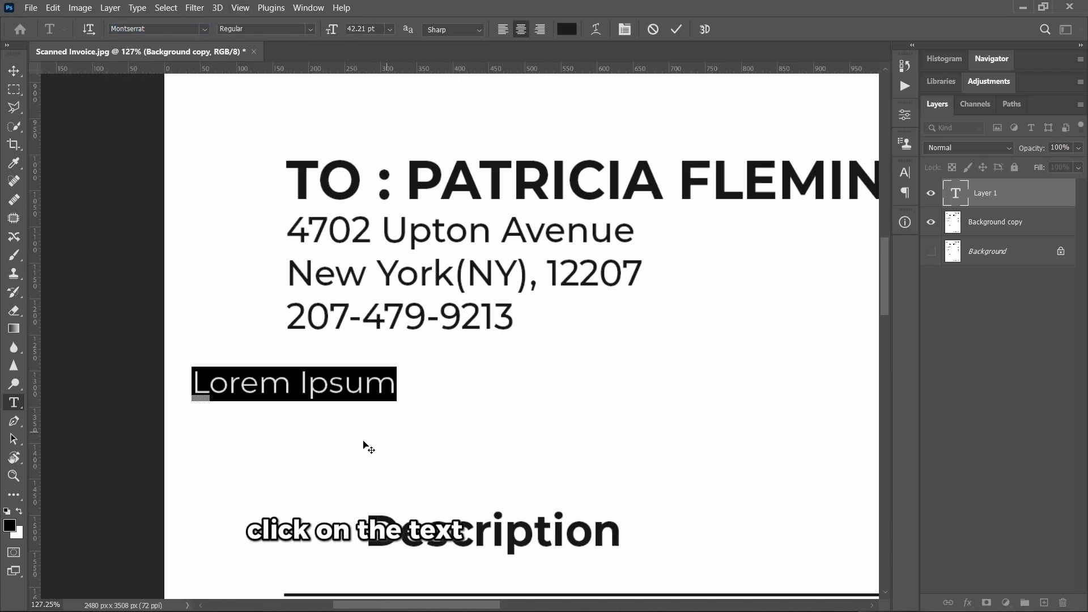
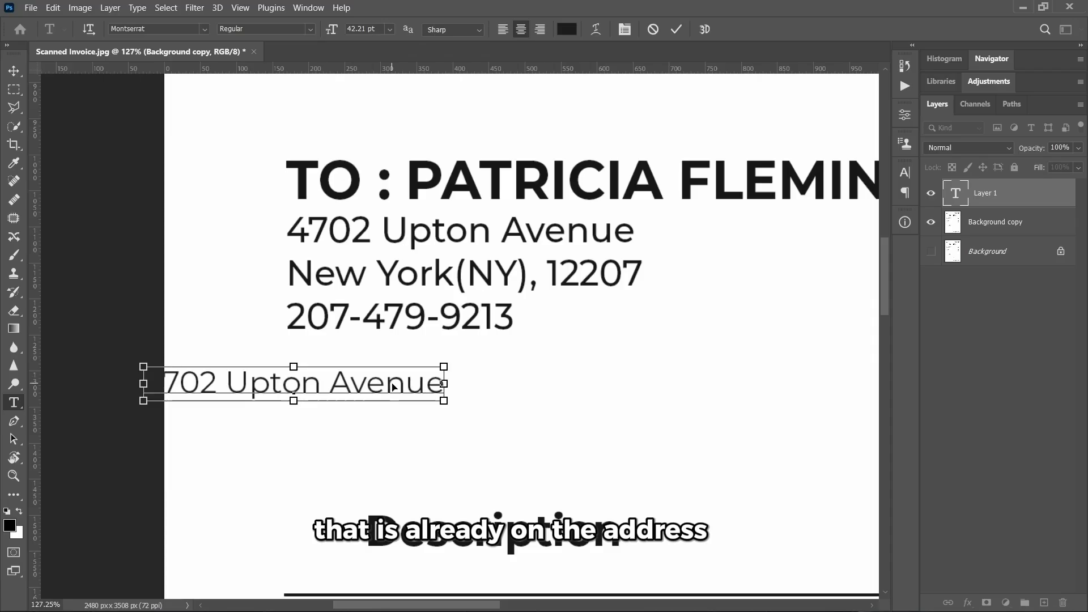
- Type the recipient's street, city and phone lines as a left-aligned text block
key("Return")
type("New York()NY")
key("Right")
type(",")
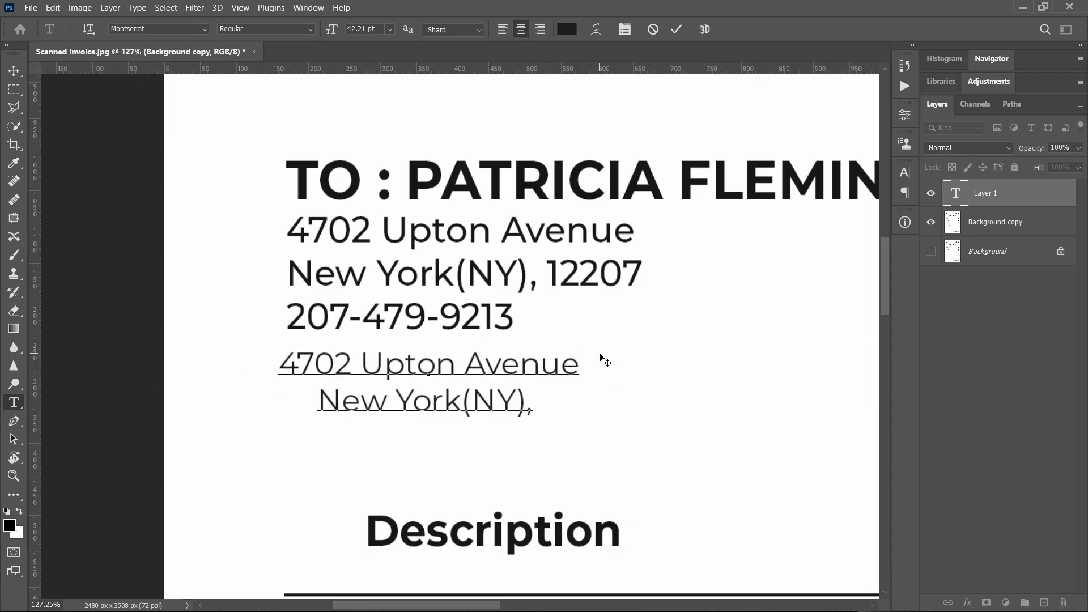
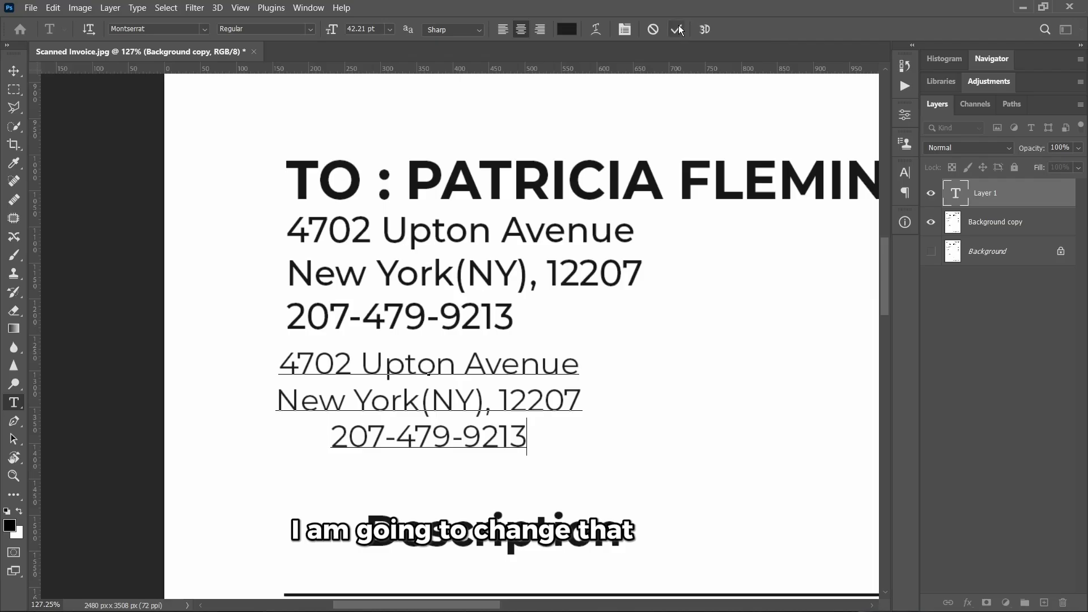
key("ctrl+a")
left_click(505, 29)
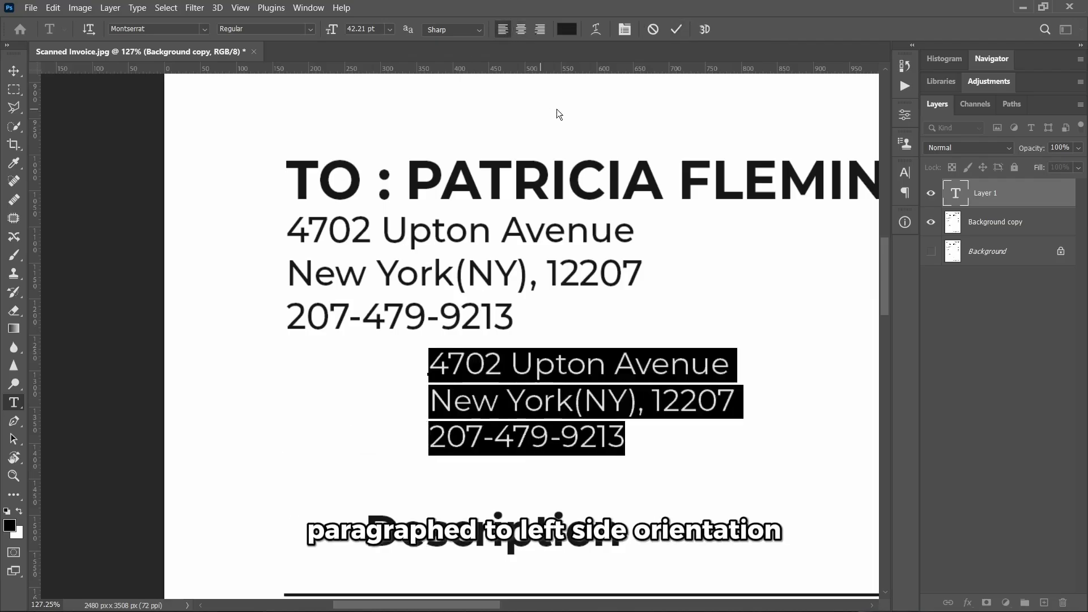
left_click(676, 29)
- Move the new address block left beneath the original and open its text colour
left_click(13, 72)
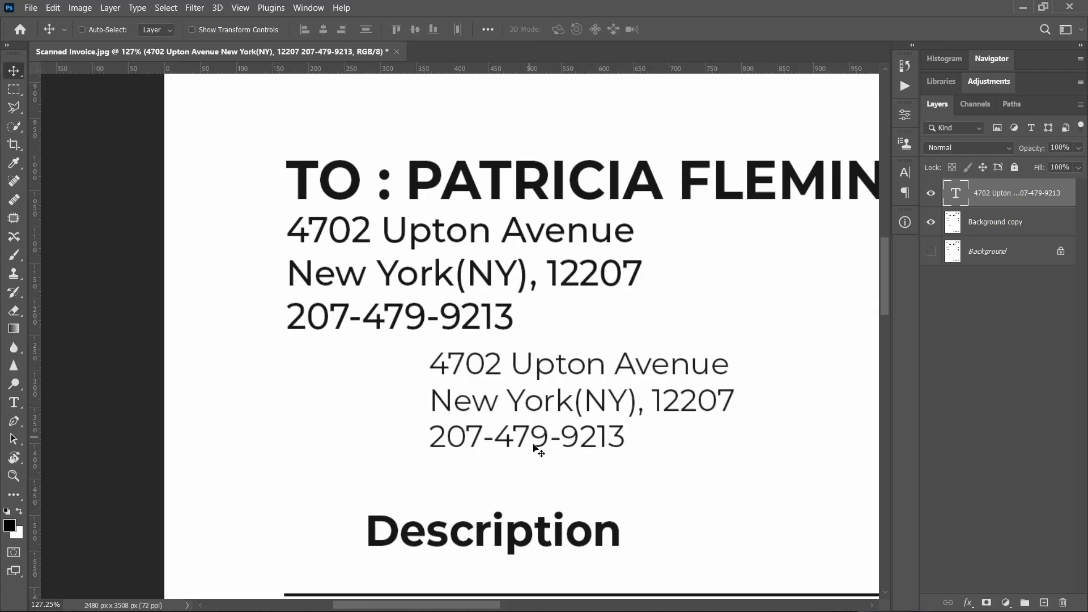
left_click_drag(558, 399, 422, 400)
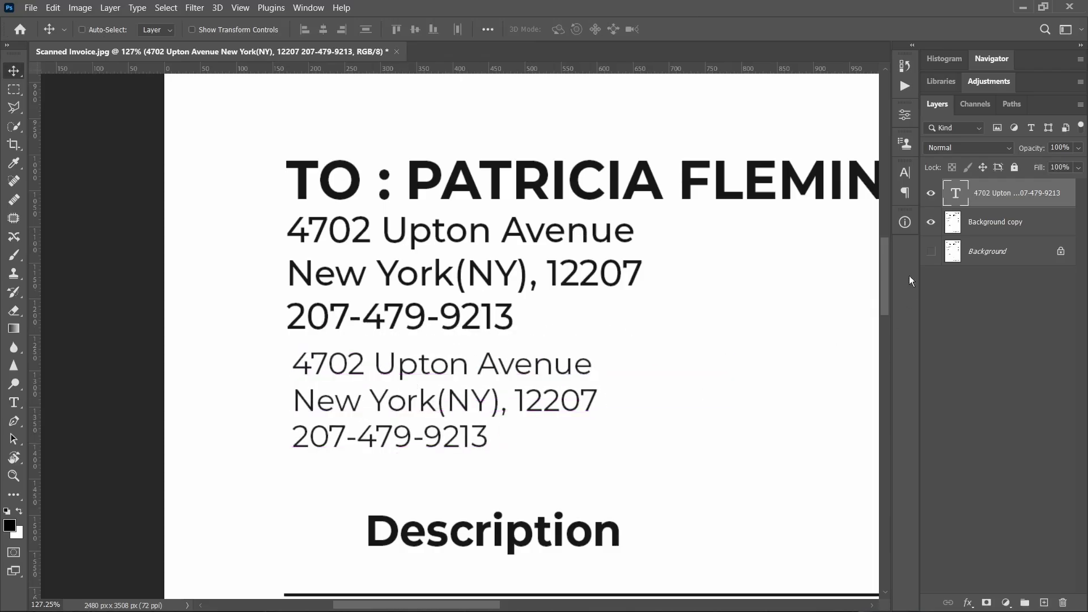
left_click(905, 173)
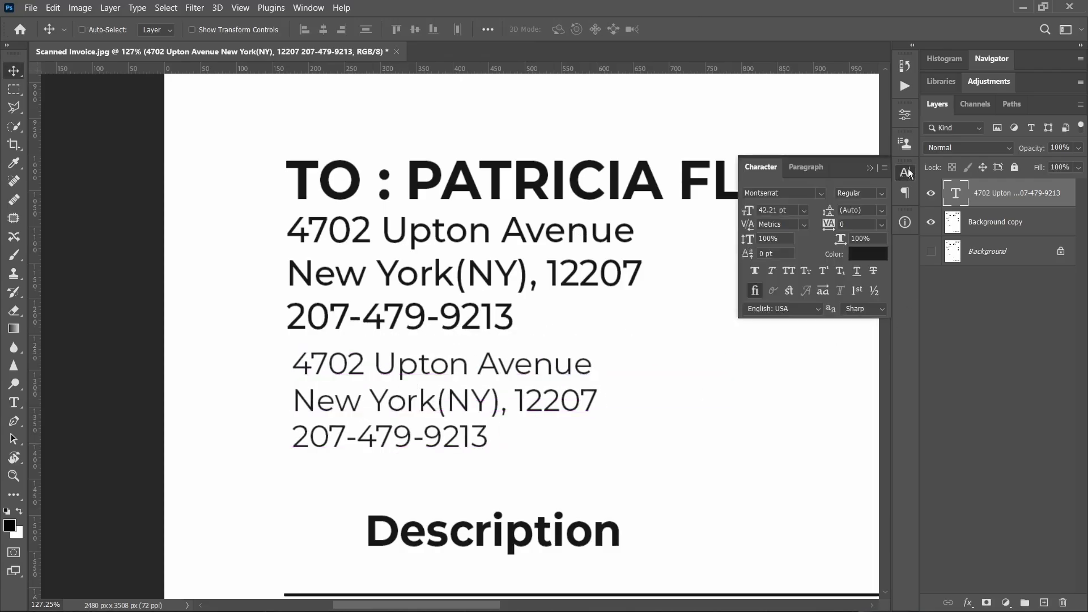
left_click(868, 255)
- Colour the address text dark red a61010, set it to 48 pt, and overlay the scanned address
left_click_drag(862, 164, 875, 147)
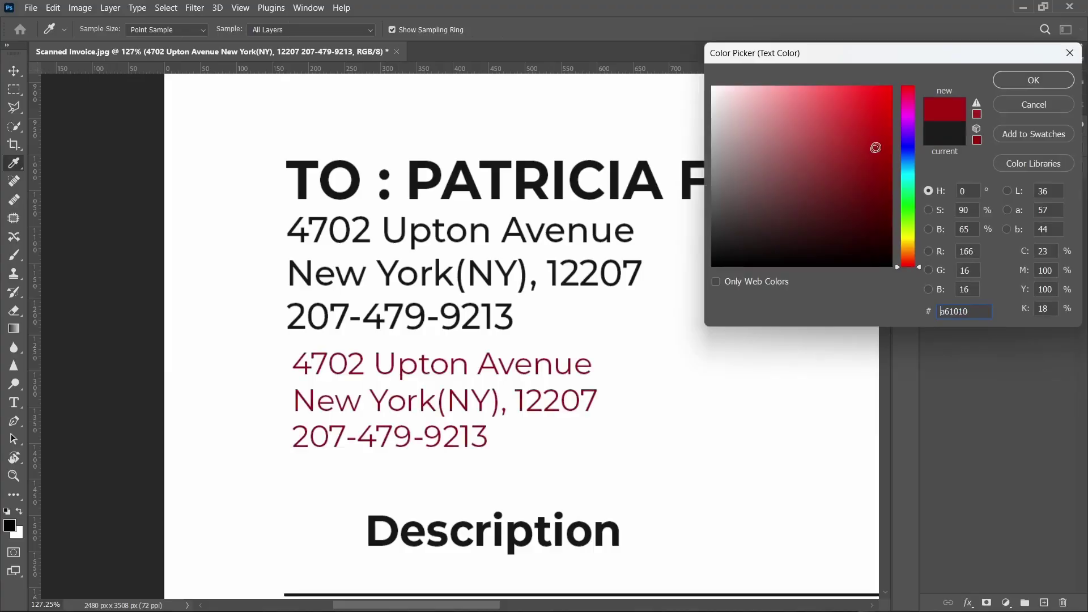
left_click(1014, 80)
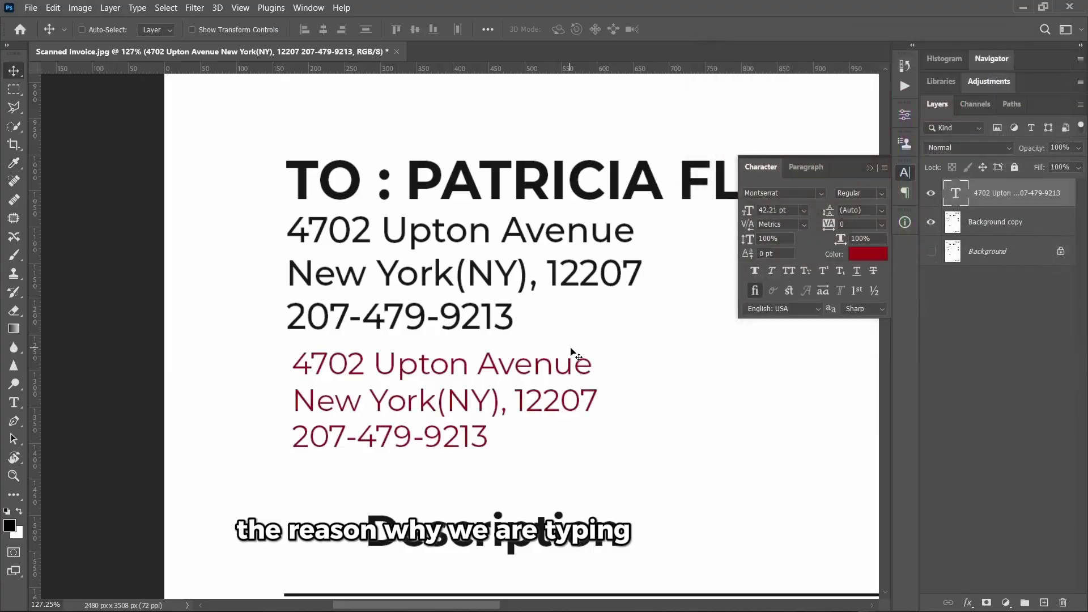
left_click_drag(560, 373, 555, 242)
scroll(451, 247, "up", 5)
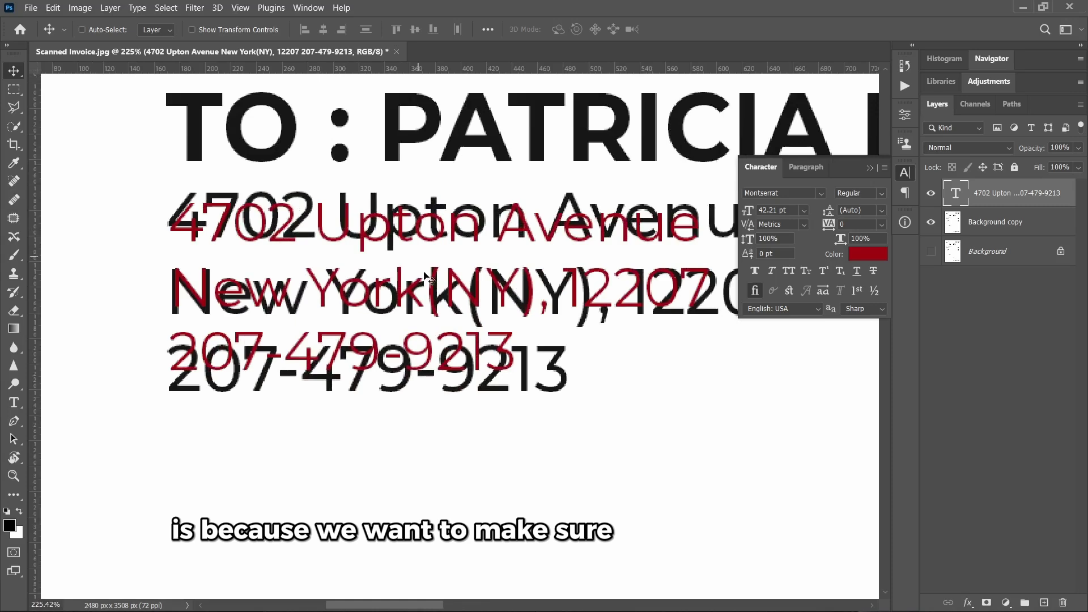
left_click(804, 210)
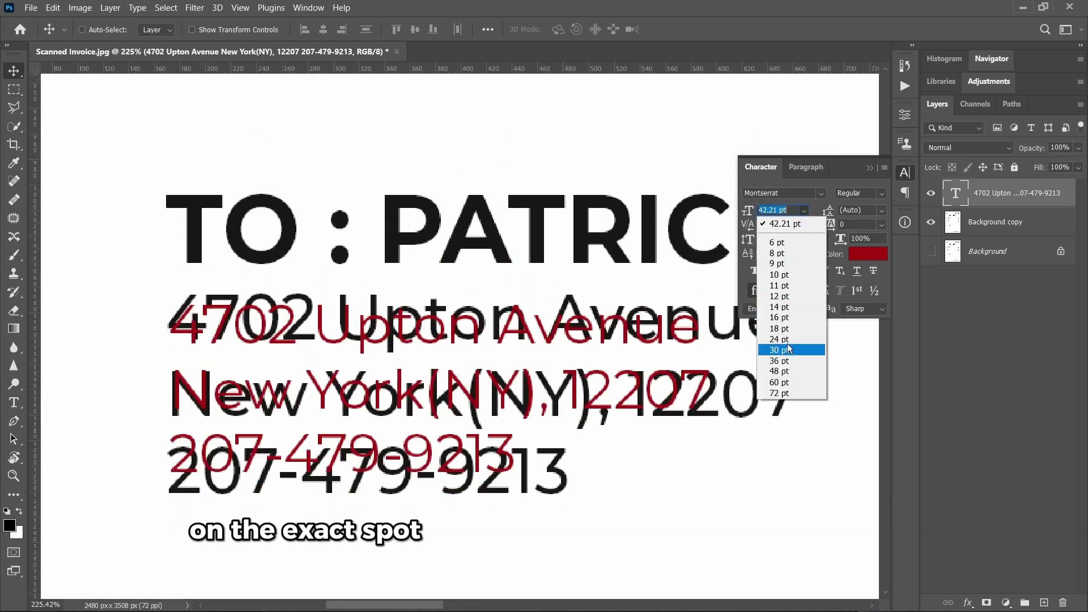
left_click(793, 371)
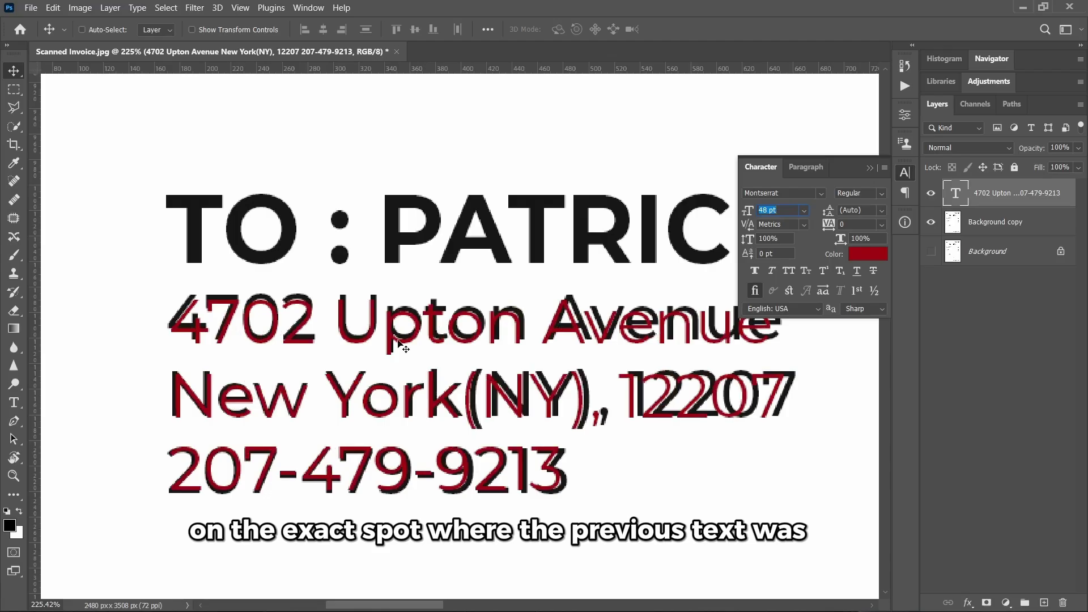
left_click_drag(374, 332, 376, 332)
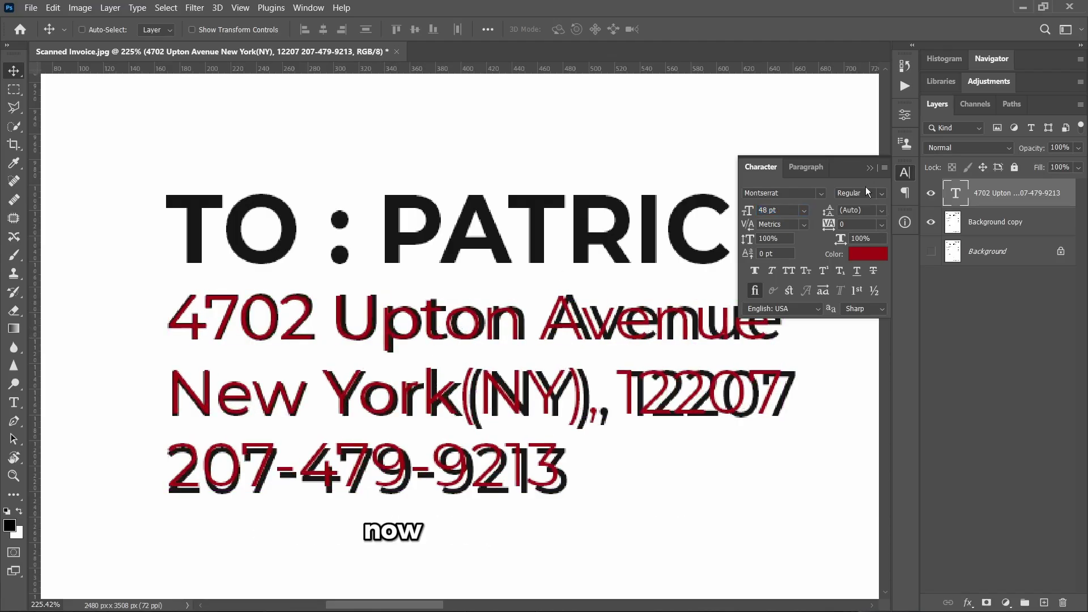
- Switch the address text to Montserrat Medium at 50 pt with -20 tracking
left_click(881, 192)
left_click(869, 302)
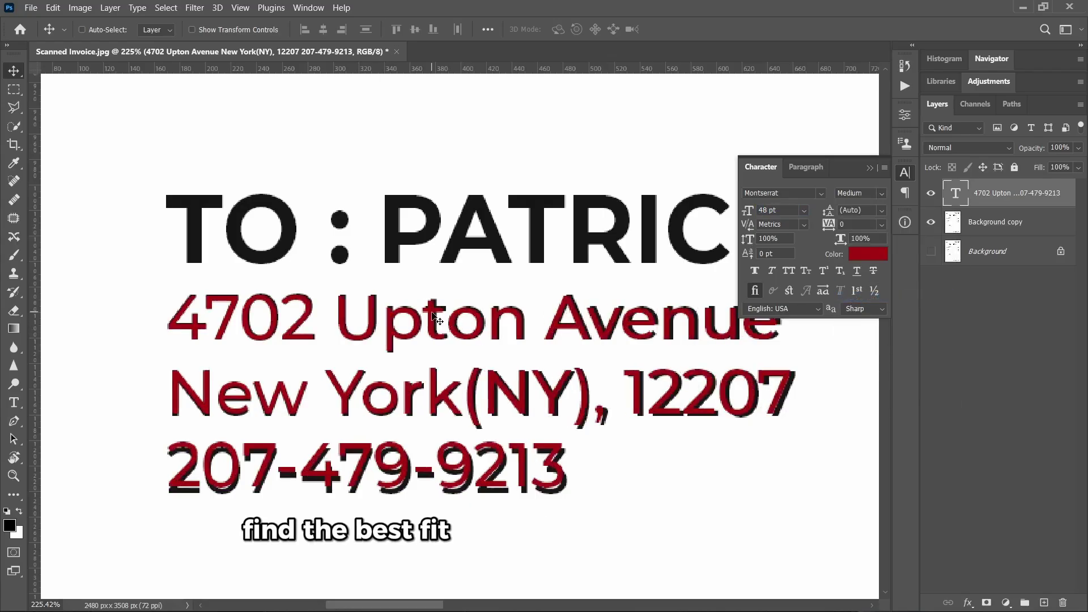
scroll(391, 329, "down", 1)
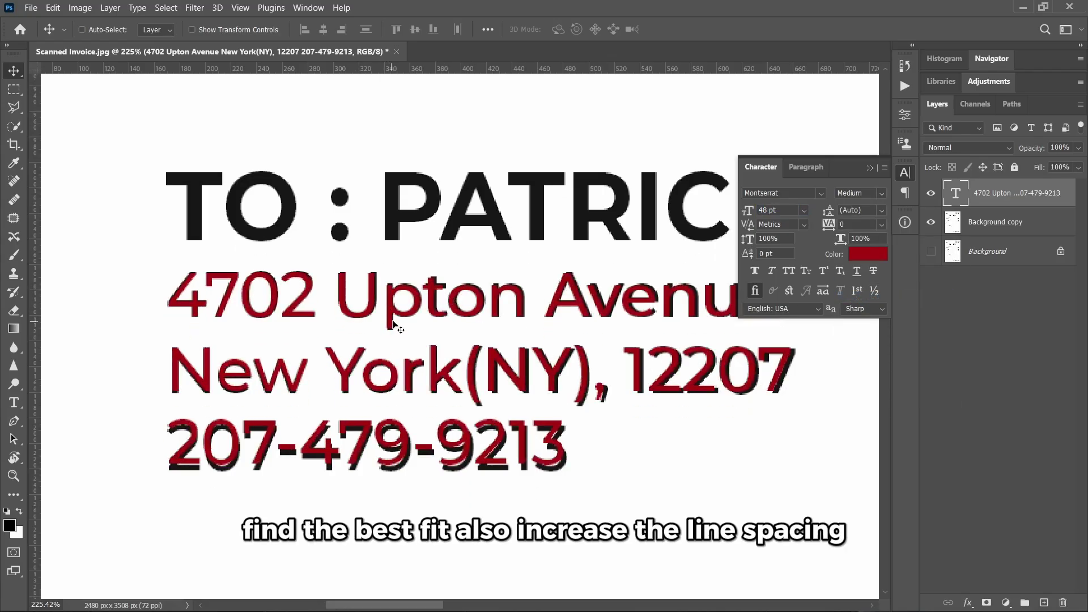
scroll(400, 322, "right", 2)
scroll(408, 323, "right", 3)
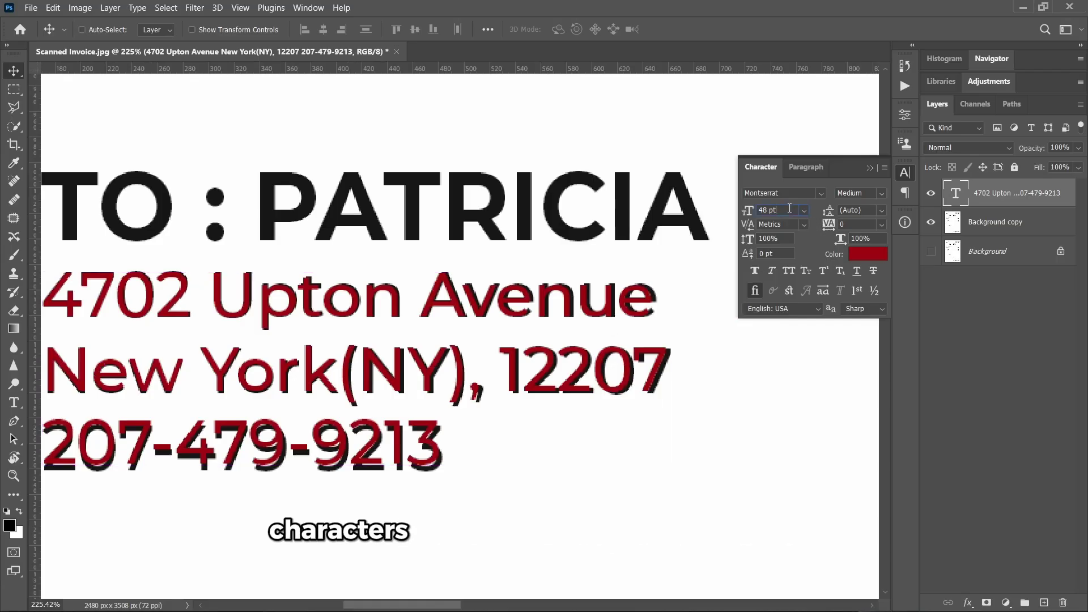
key("Up")
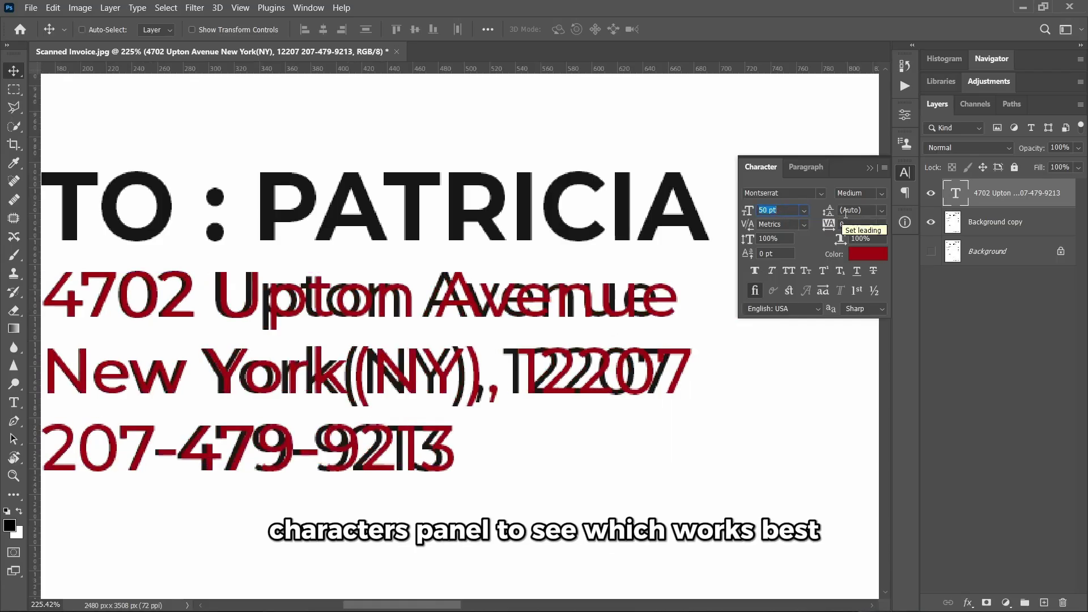
key("Down")
key("Down")
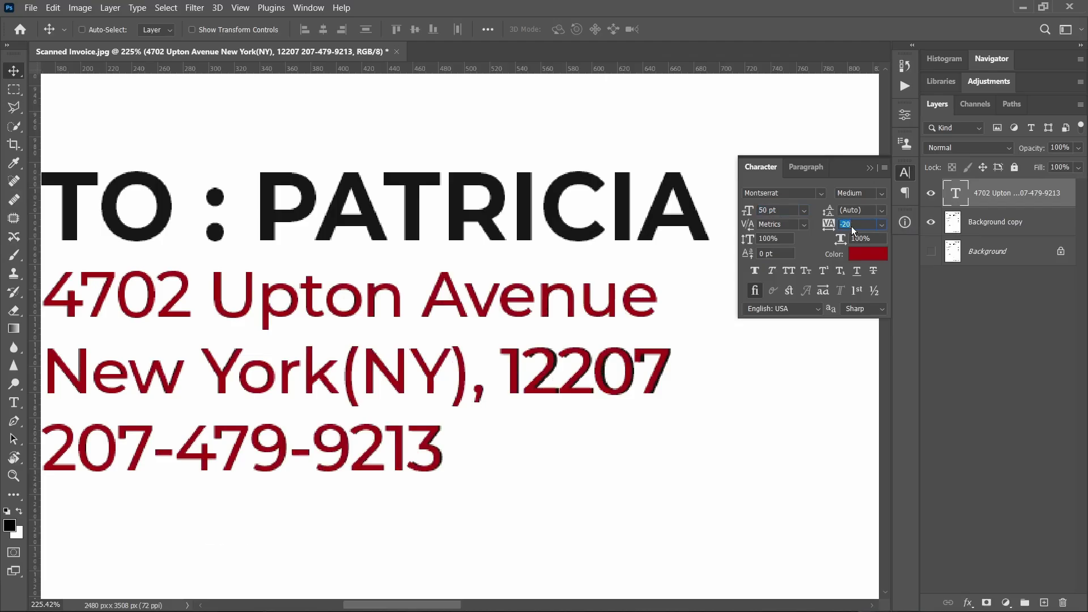
left_click(881, 224)
left_click(868, 227)
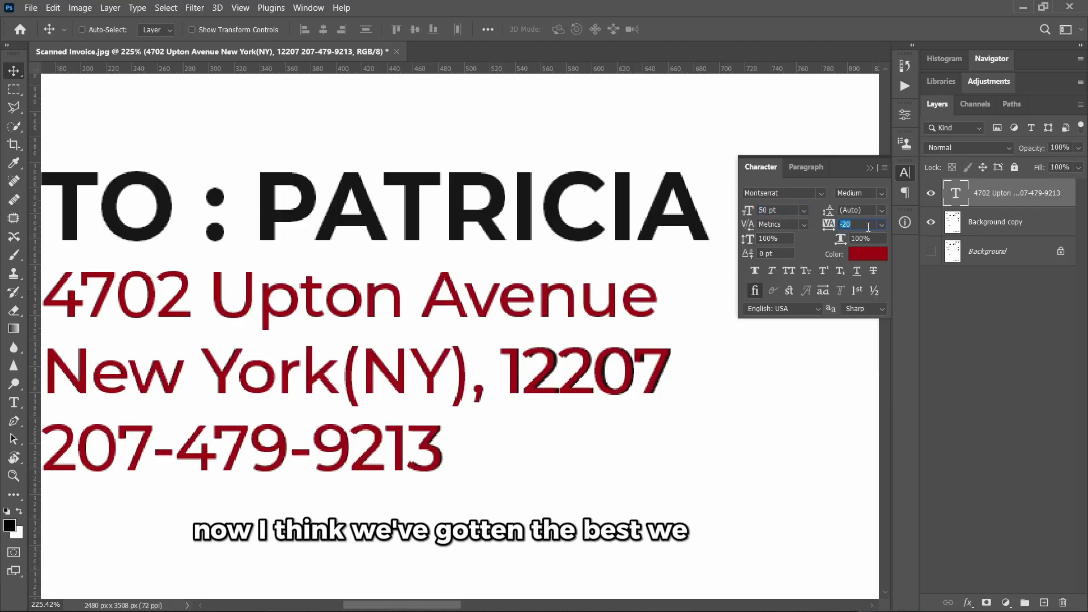
scroll(630, 300, "down", 3)
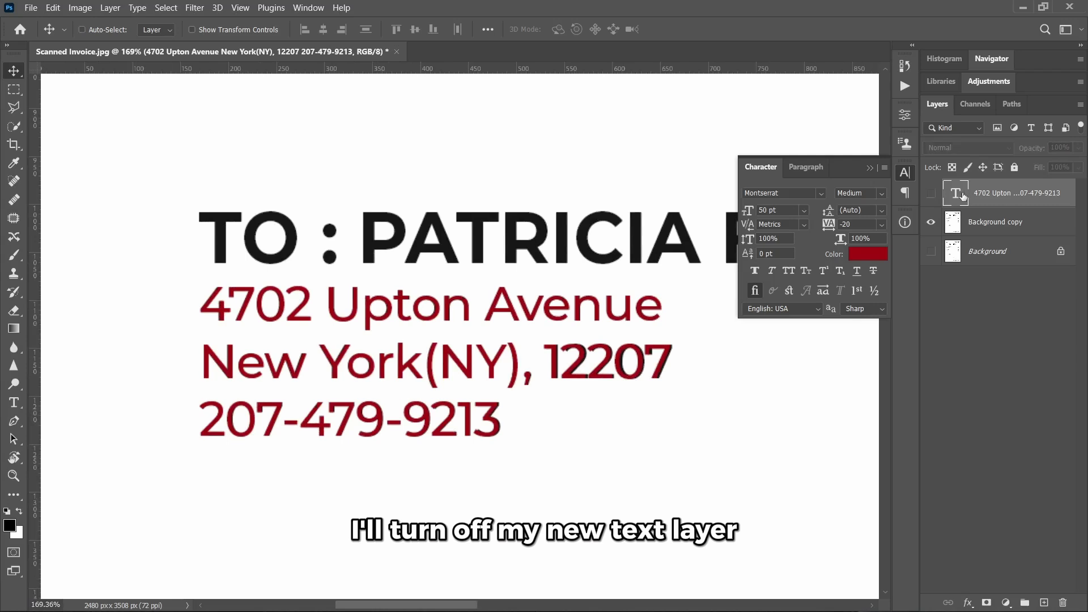
- Content-Aware fill a rectangle over the original address on Background copy, then deselect
left_click(1014, 226)
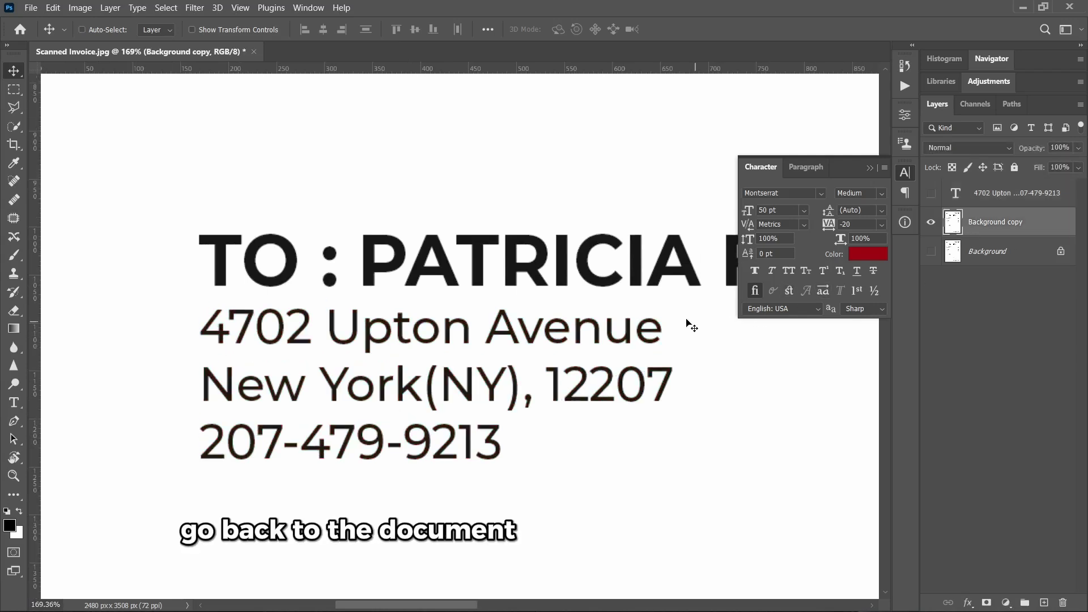
scroll(687, 323, "right", 2)
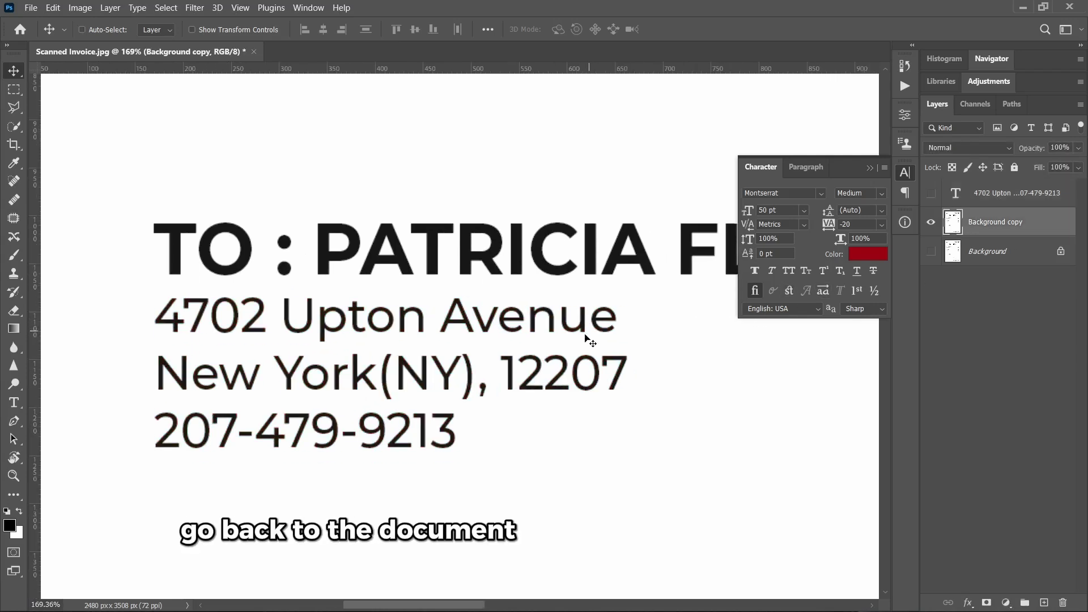
left_click(14, 91)
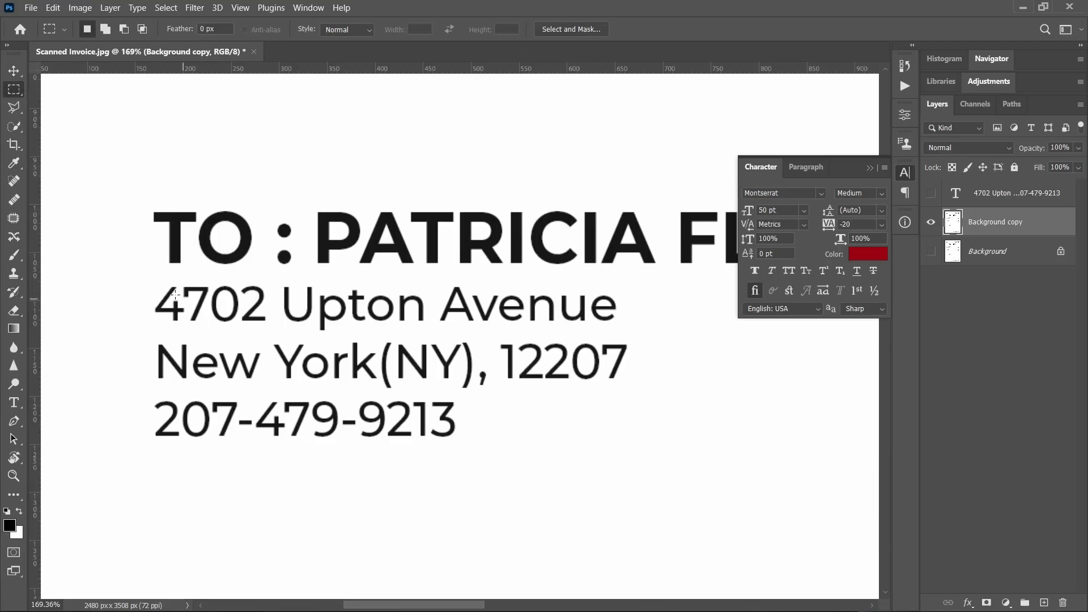
left_click_drag(134, 280, 649, 453)
scroll(293, 328, "down", 3)
right_click(391, 357)
left_click(463, 250)
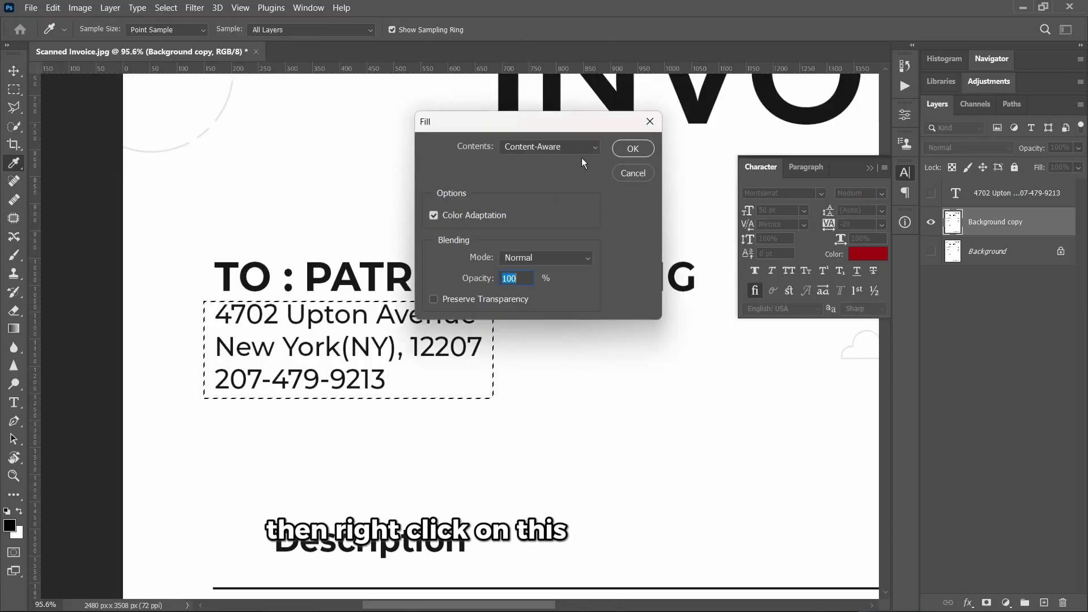
left_click(632, 148)
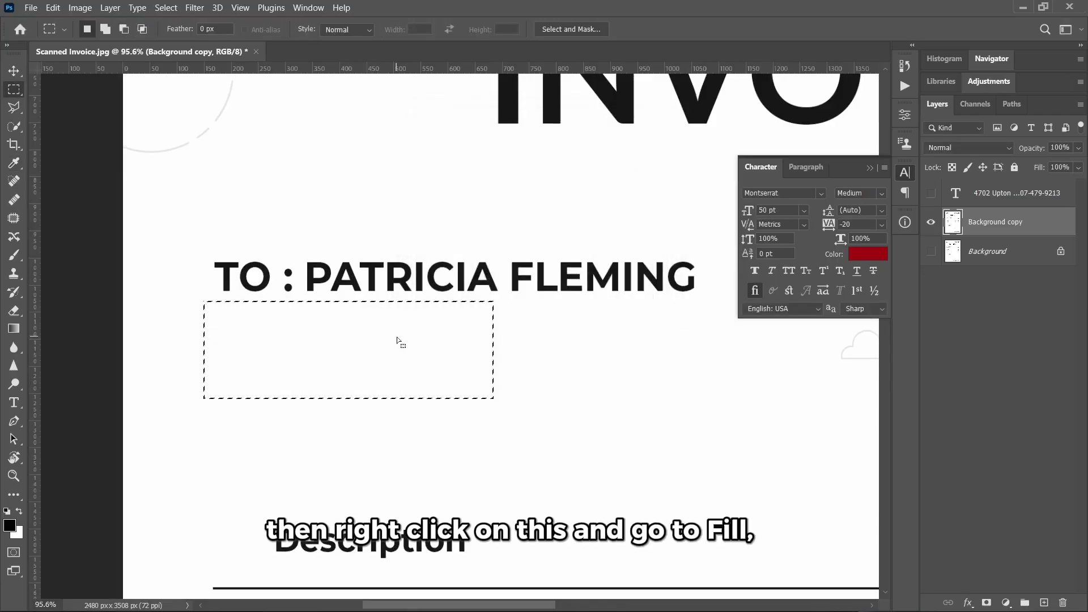
left_click(308, 333)
scroll(308, 333, "up", 2)
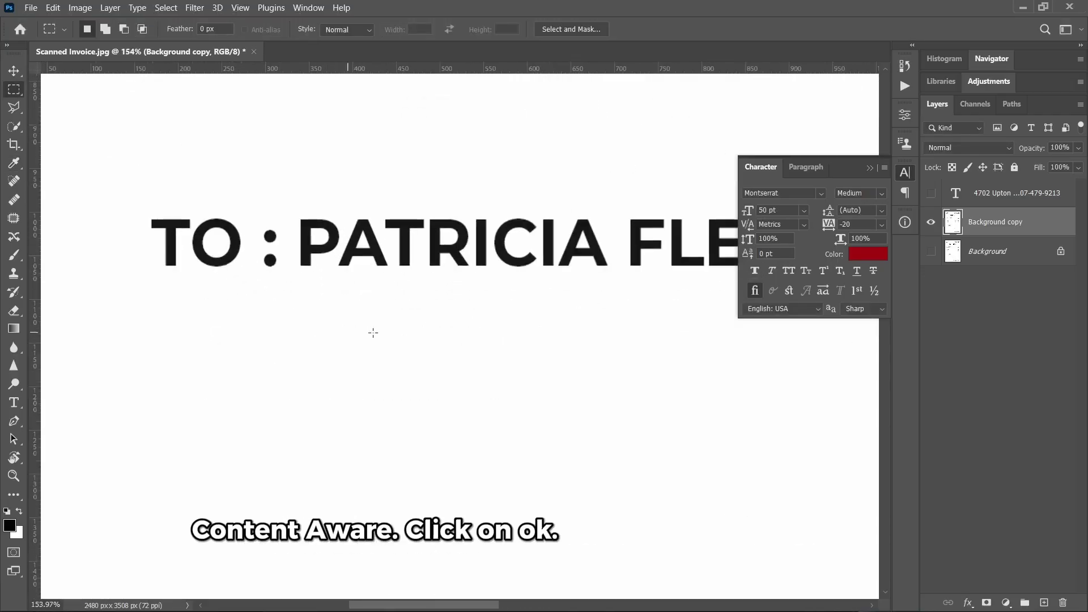
- Show the address text layer and replace the house number and street with a new street address
left_click(930, 194)
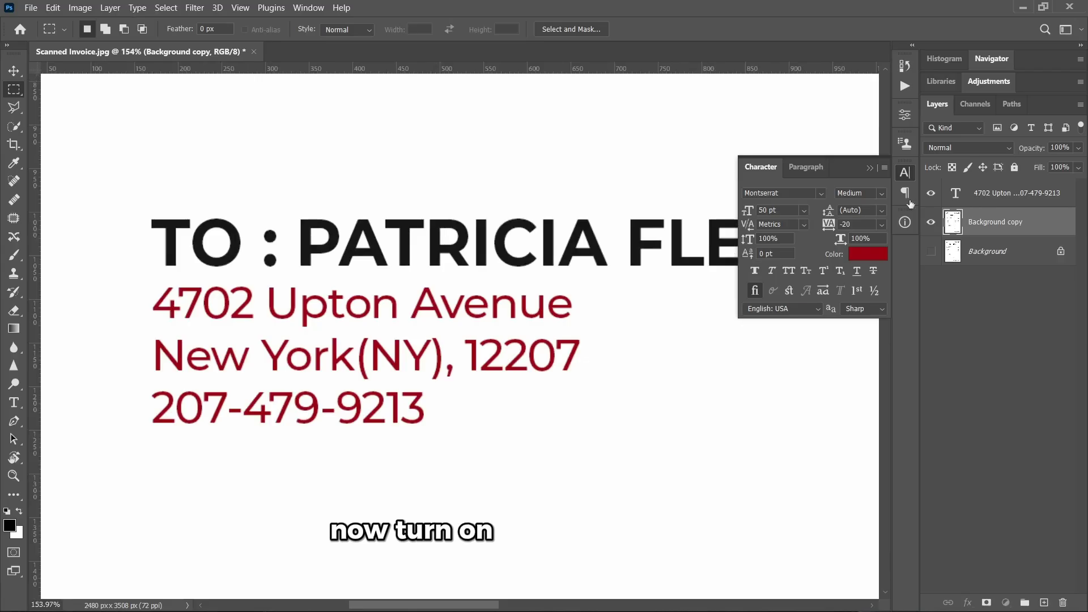
left_click(956, 196)
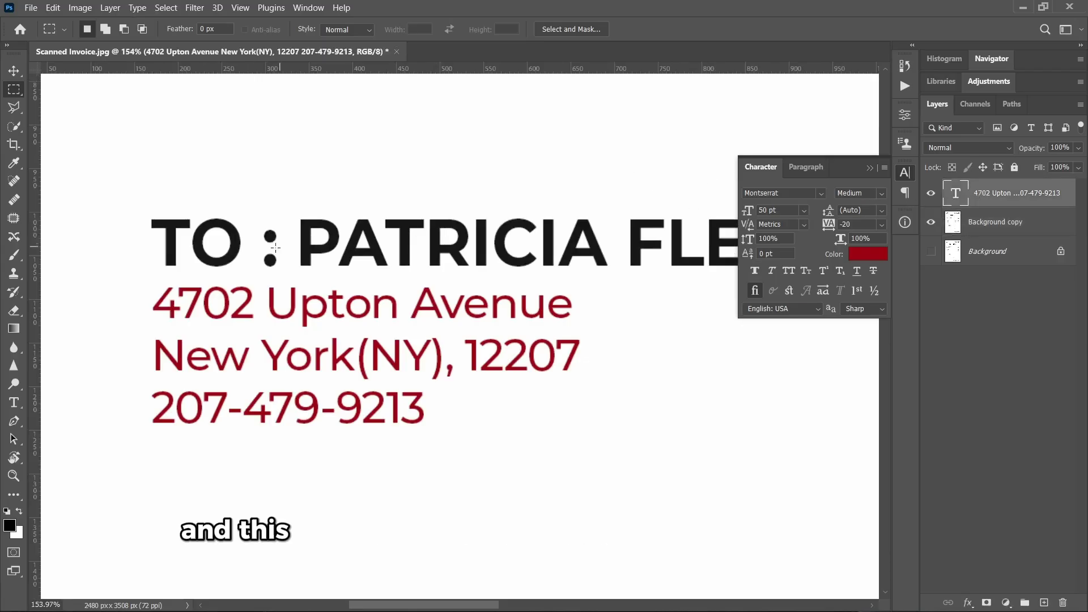
left_click(13, 71)
scroll(225, 339, "left", 2)
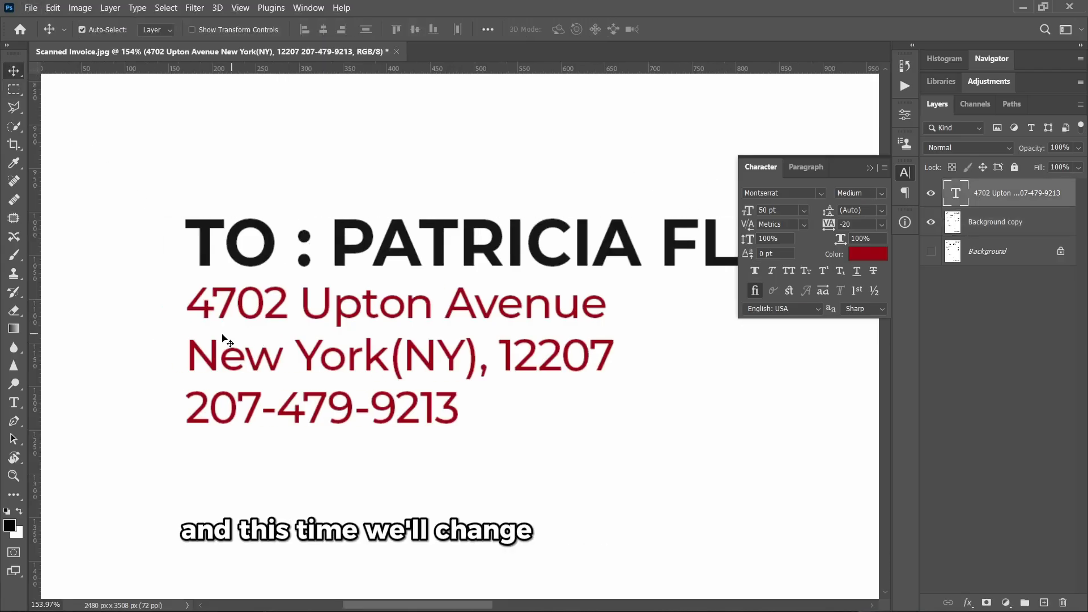
double_click(283, 311)
left_click_drag(283, 308, 181, 304)
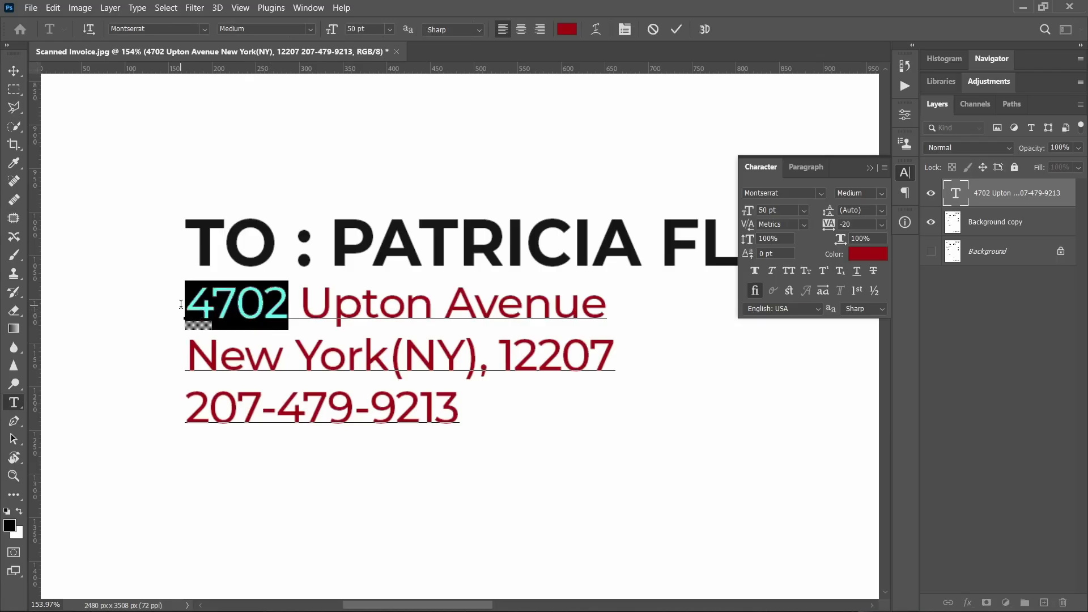
key("shift+End")
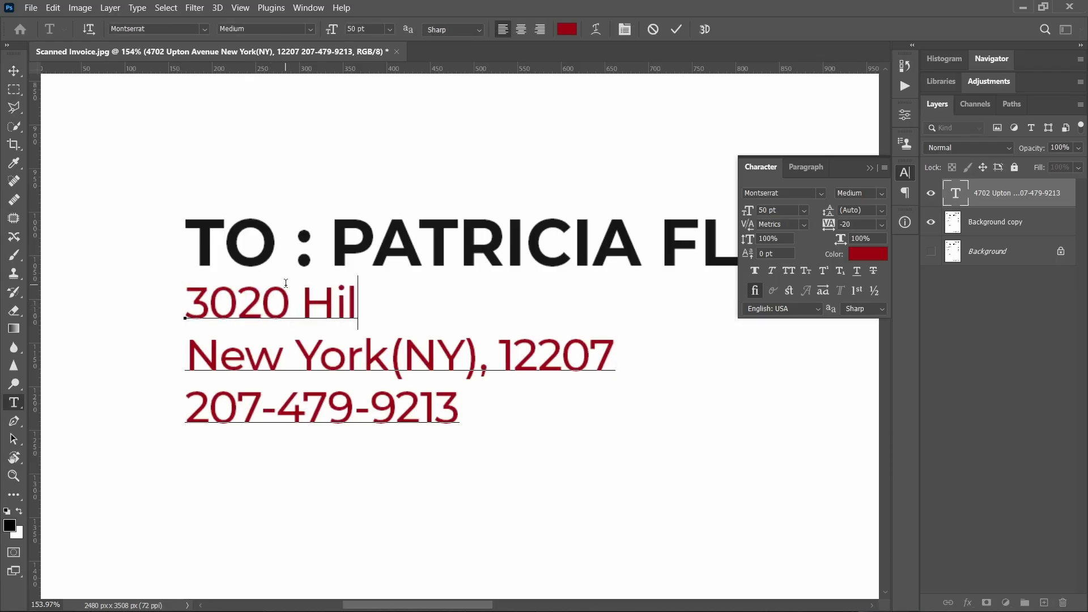
- Change the city line to New Jersey, NJ without a zip, enter a new phone number, and commit
key("Down")
key("Home")
key("ctrl+shift+Right")
key("ctrl+shift+Right")
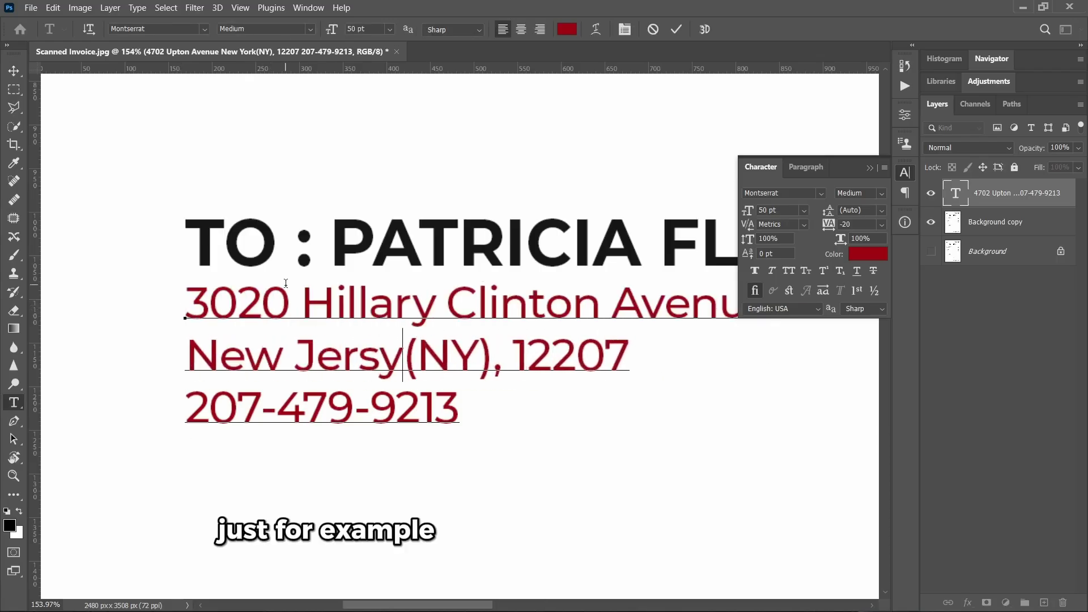
key("Right")
key("Right")
key("shift+Right")
key("Right")
key("Right")
key("shift+End")
key("BackSpace")
key("Down")
key("Home")
key("shift+End")
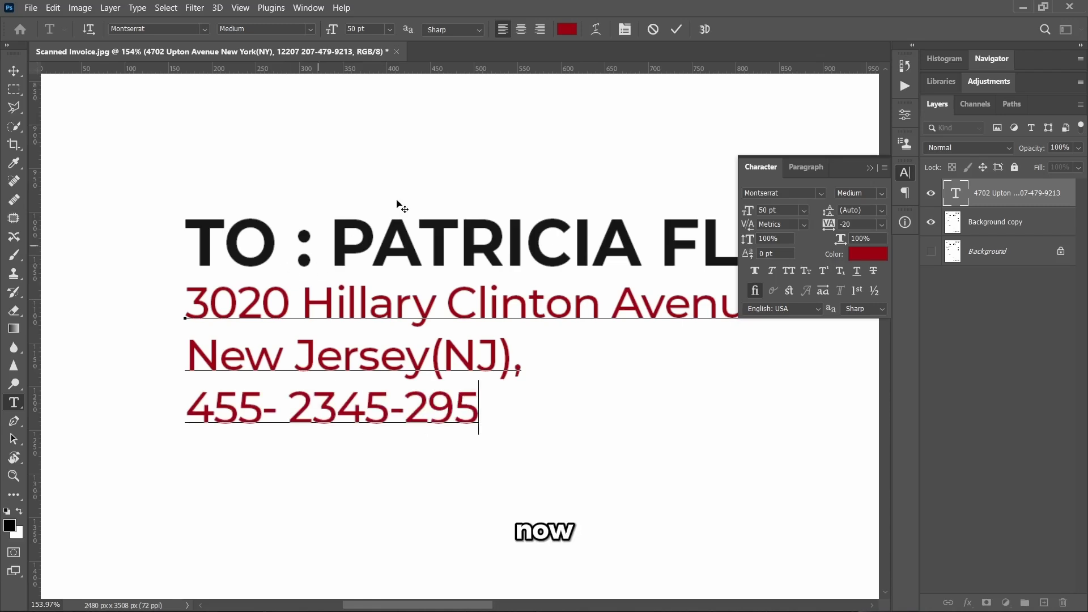
left_click(676, 30)
- Recolour the address text near-black 161616, sampled from the invoice's black letters
key("v")
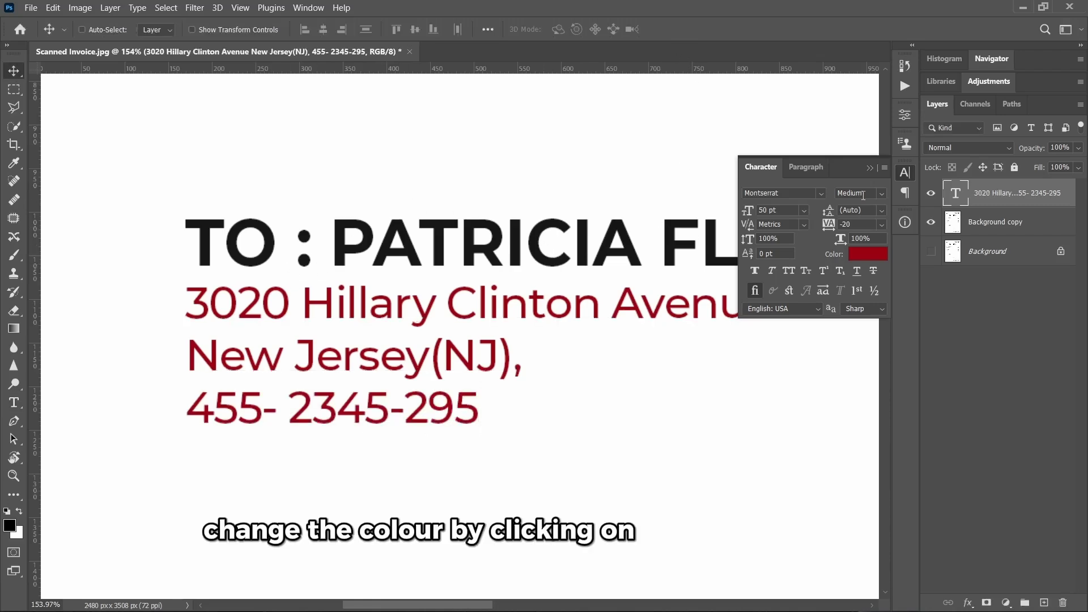
scroll(441, 240, "up", 5)
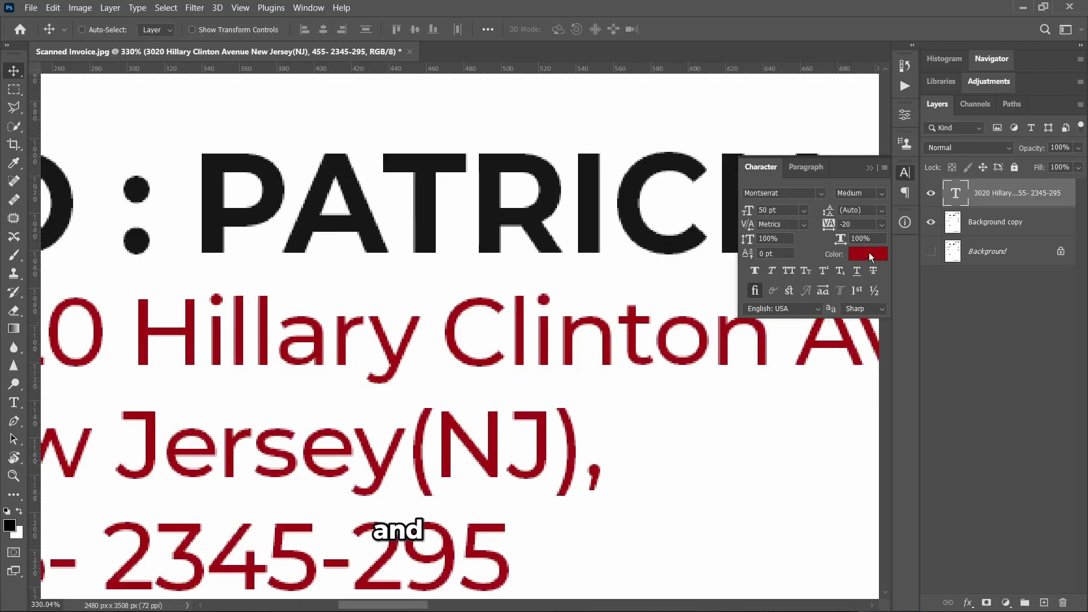
left_click(868, 253)
left_click(614, 194)
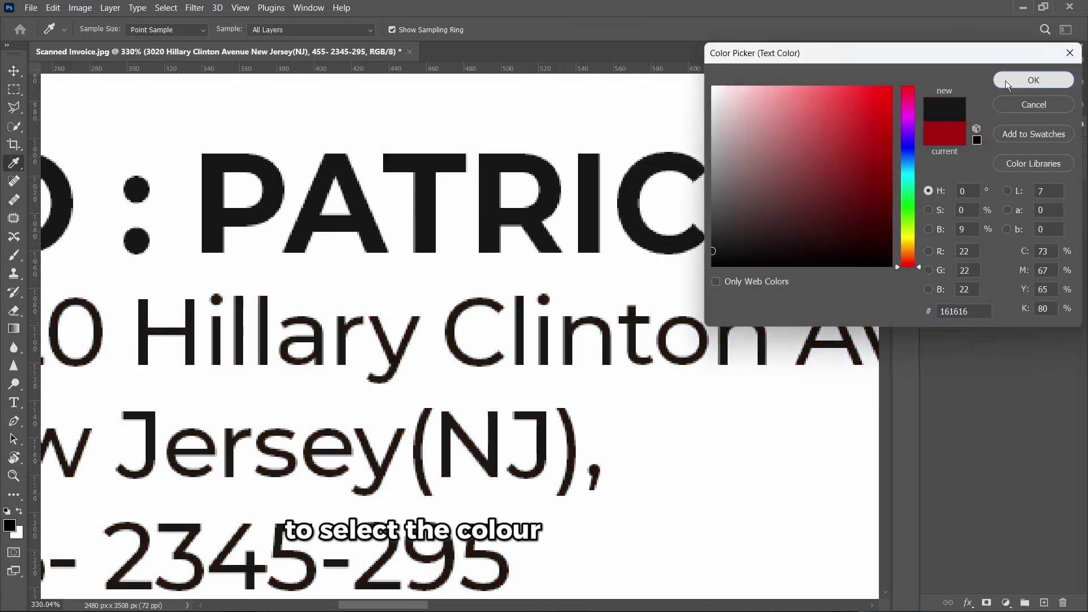
left_click(1034, 80)
scroll(432, 263, "down", 3)
scroll(431, 263, "down", 7)
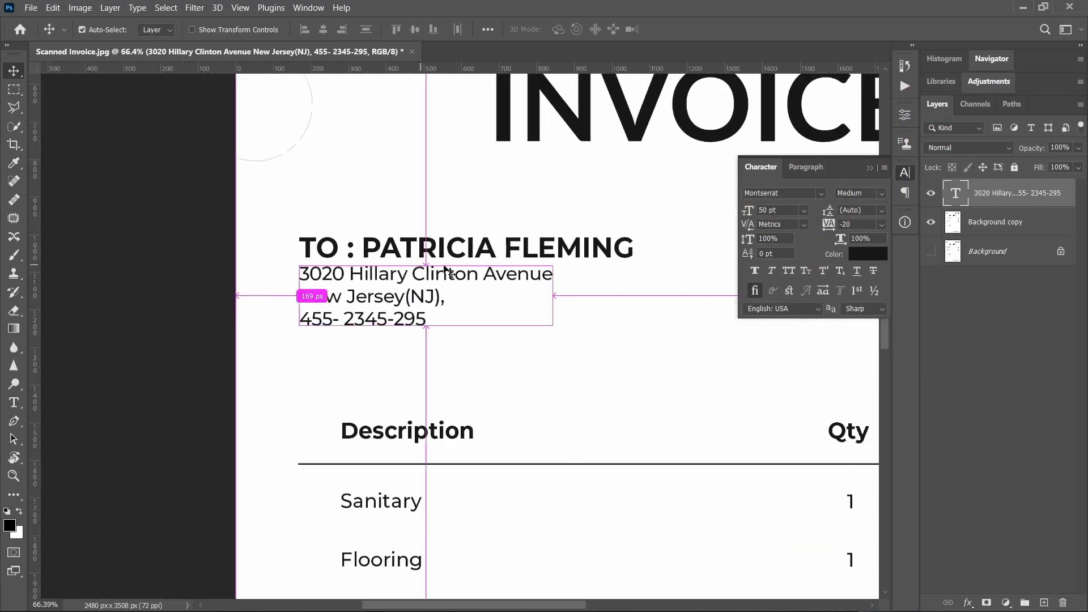
scroll(431, 291, "down", 2)
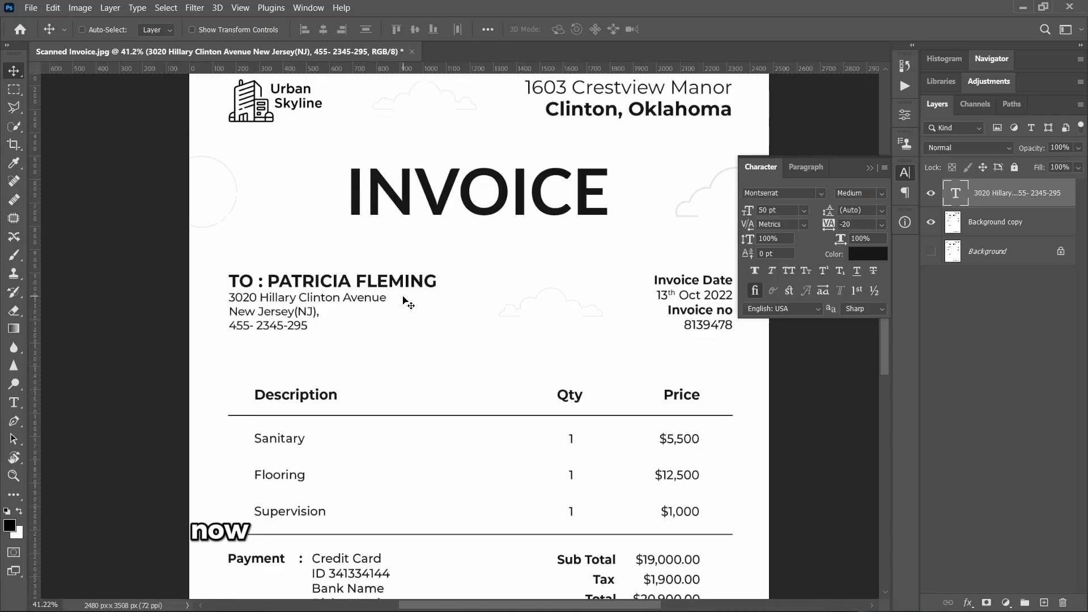
- Add a new text layer reading Sanitary below the scanned heading
scroll(393, 310, "down", 4)
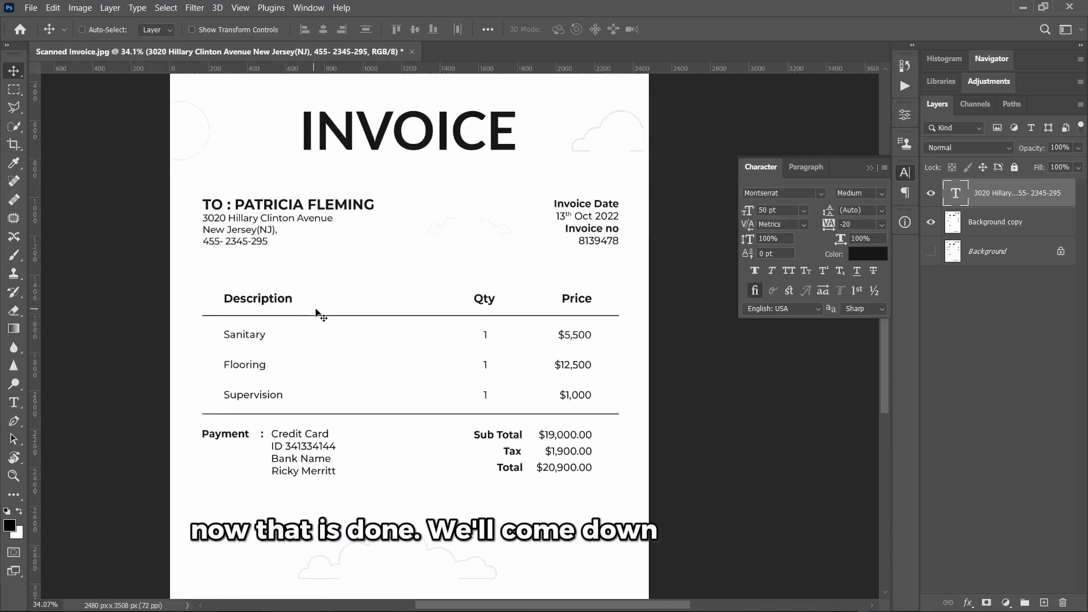
scroll(266, 339, "up", 5)
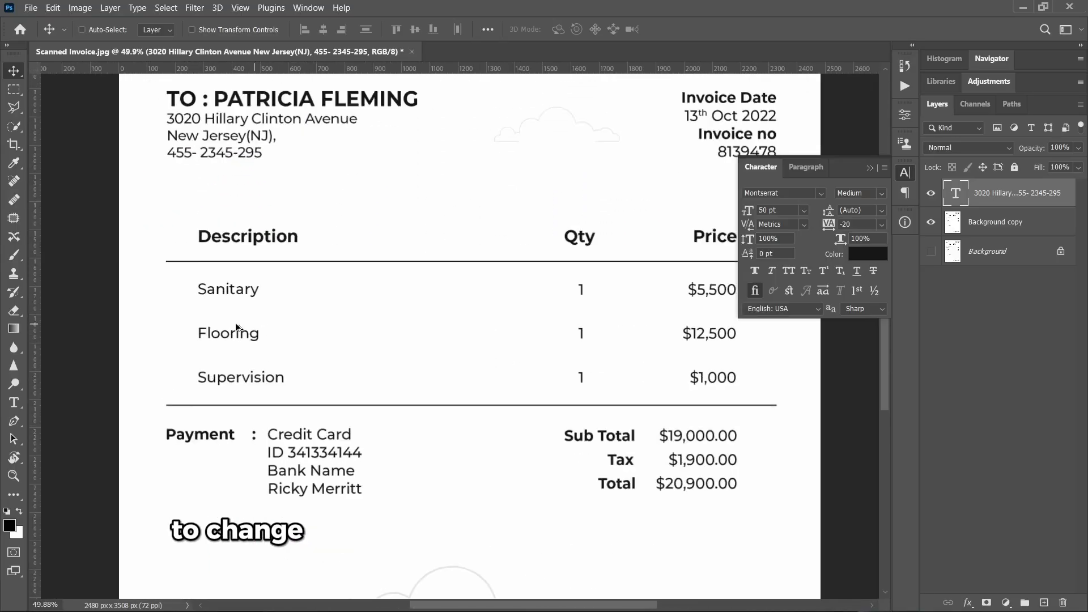
scroll(266, 301, "up", 5)
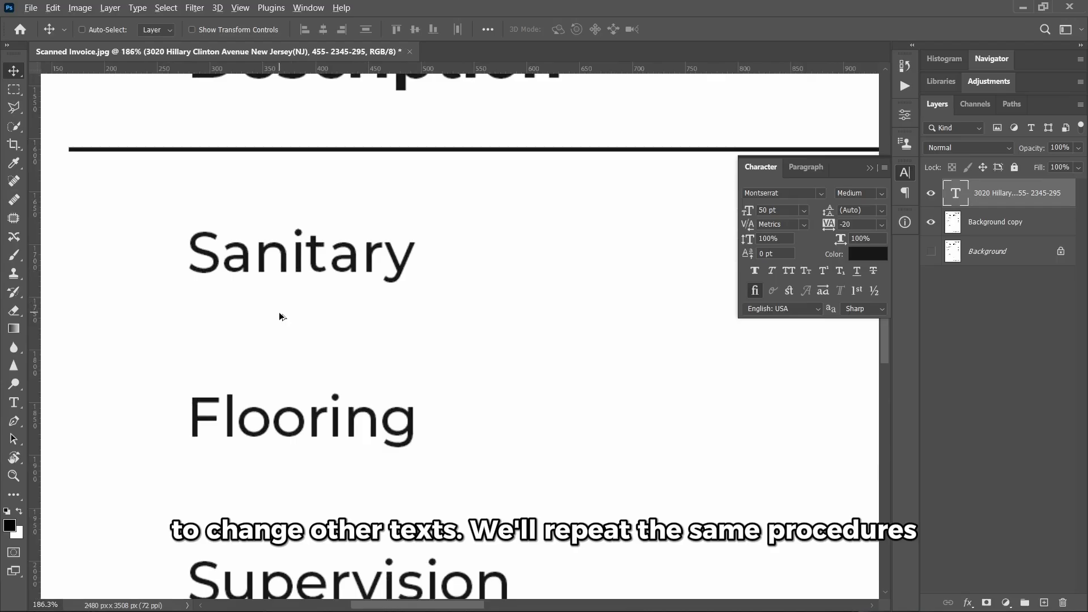
left_click(14, 403)
left_click(173, 355)
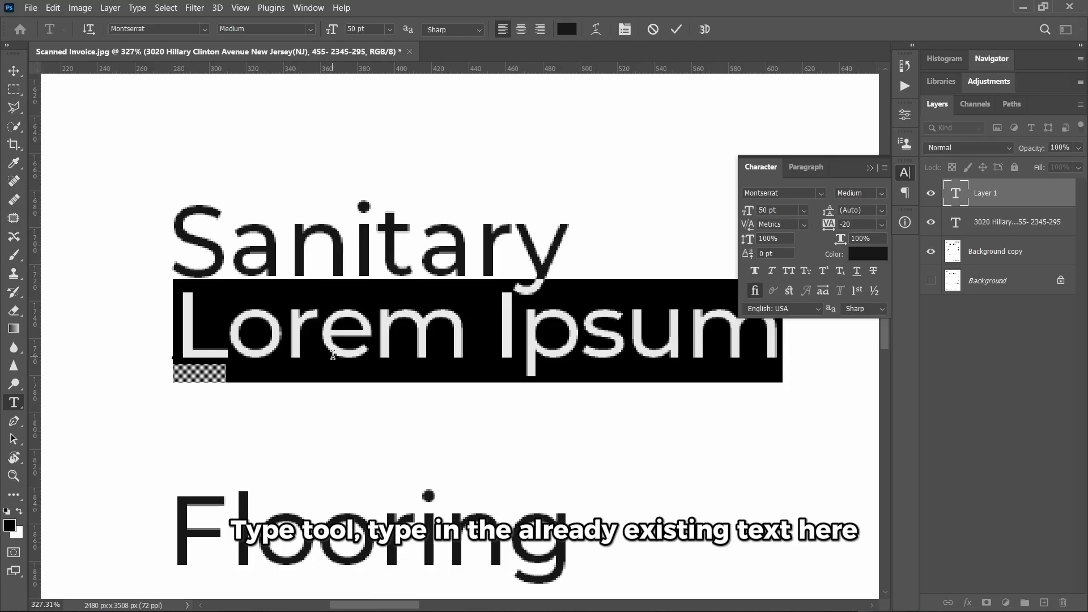
type("Sanitary")
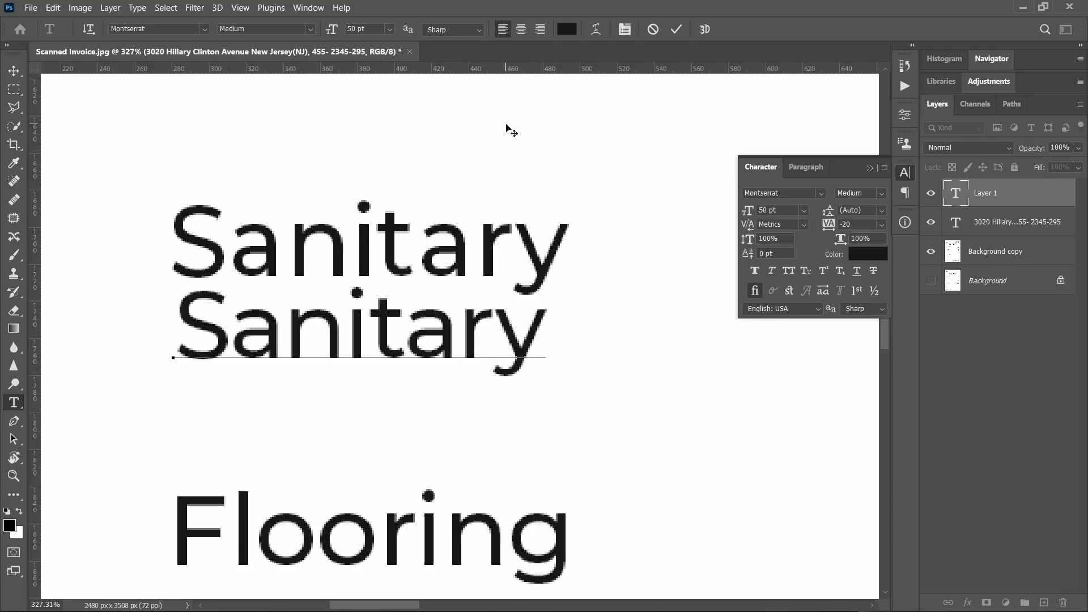
left_click(676, 29)
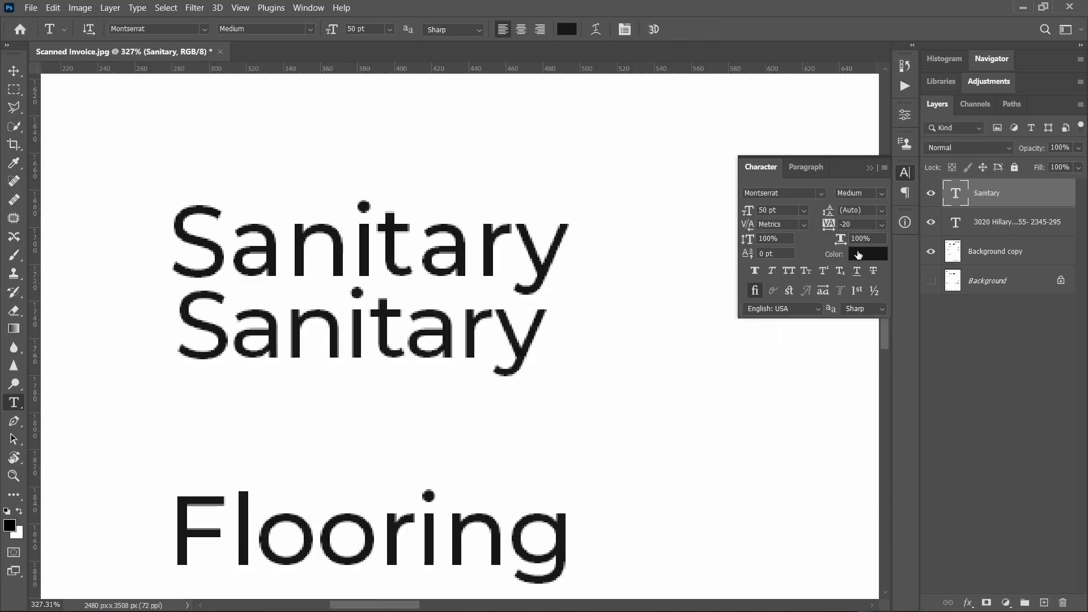
- Colour the new Sanitary text red and move it onto the scanned word
left_click(867, 253)
key("ctrl+v")
left_click(1023, 83)
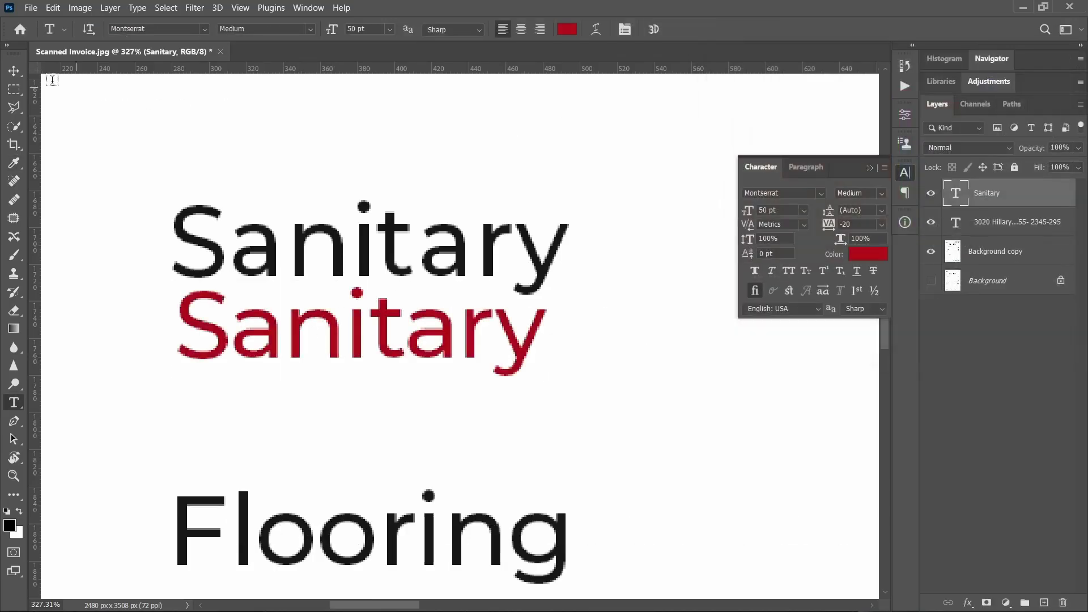
left_click(15, 72)
left_click_drag(286, 311, 282, 235)
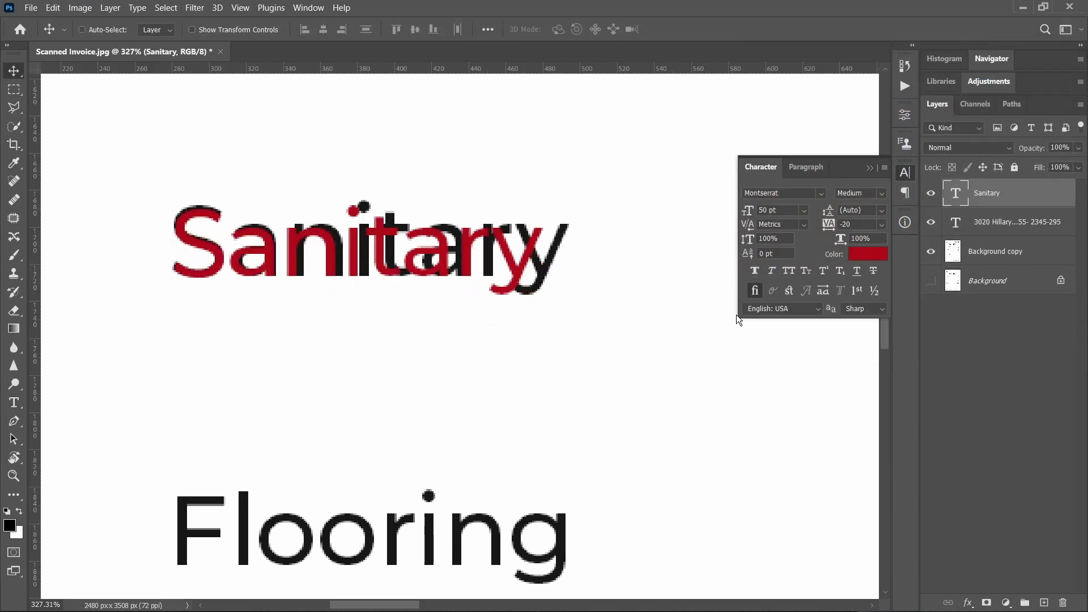
- Set the red Sanitary text to 52 pt with 0 tracking
key("Up")
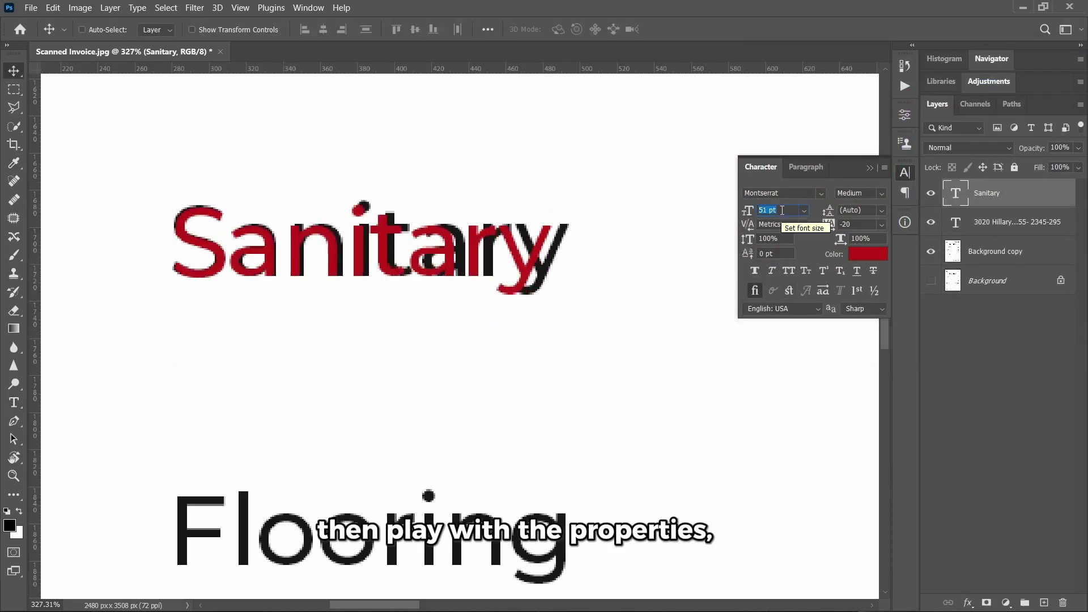
key("Up")
left_click(881, 224)
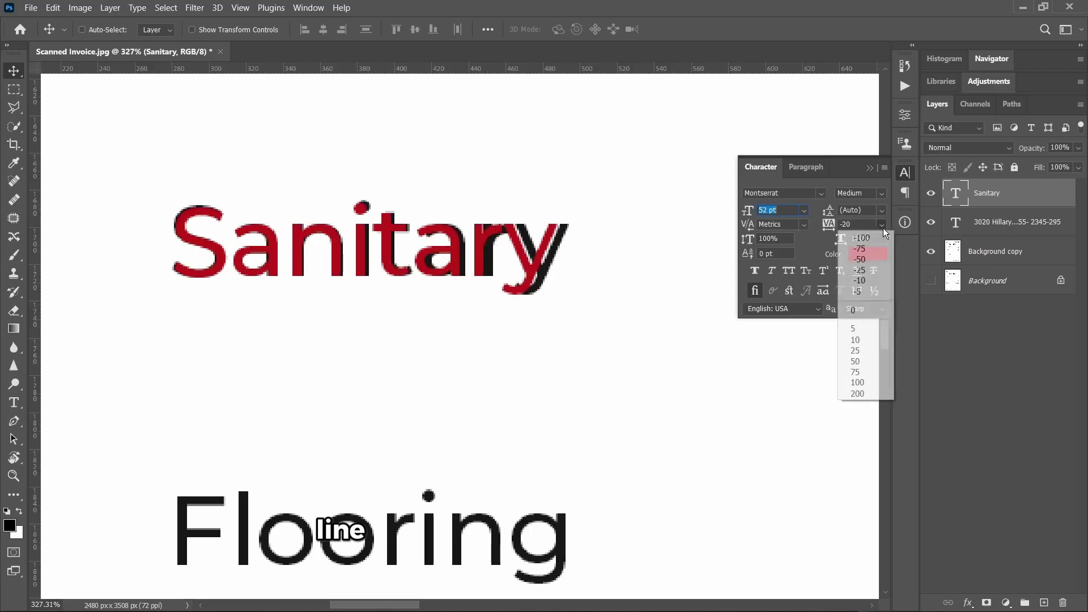
left_click(863, 314)
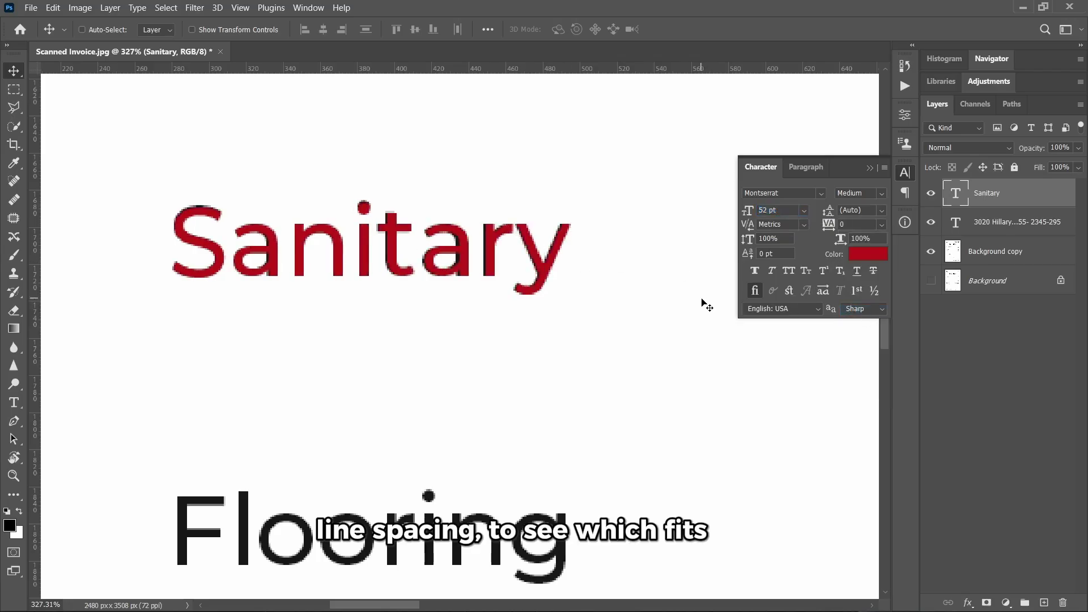
scroll(560, 254, "down", 2)
scroll(517, 291, "up", 1)
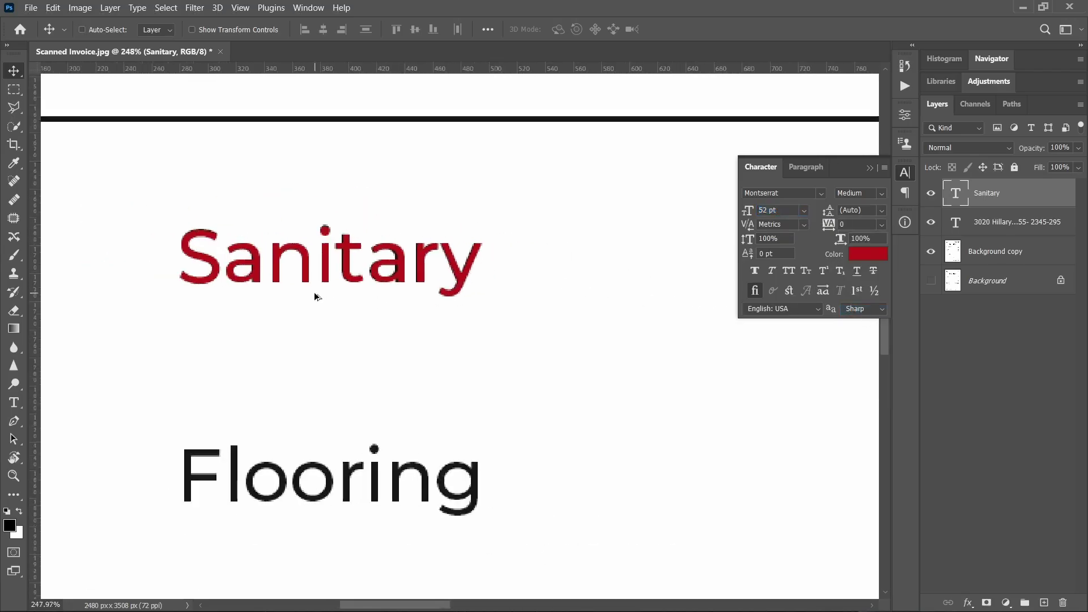
scroll(419, 290, "up", 1)
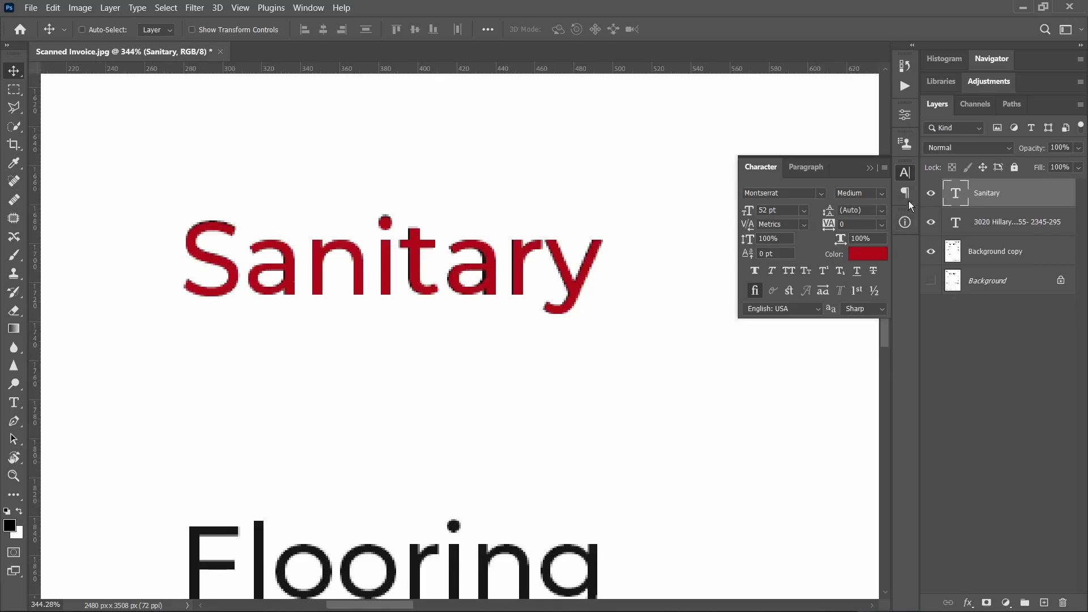
- Erase the scanned Sanitary word from Background copy with a Content-Aware fill
left_click(931, 193)
left_click(997, 251)
scroll(431, 291, "down", 2)
scroll(432, 293, "right", 1)
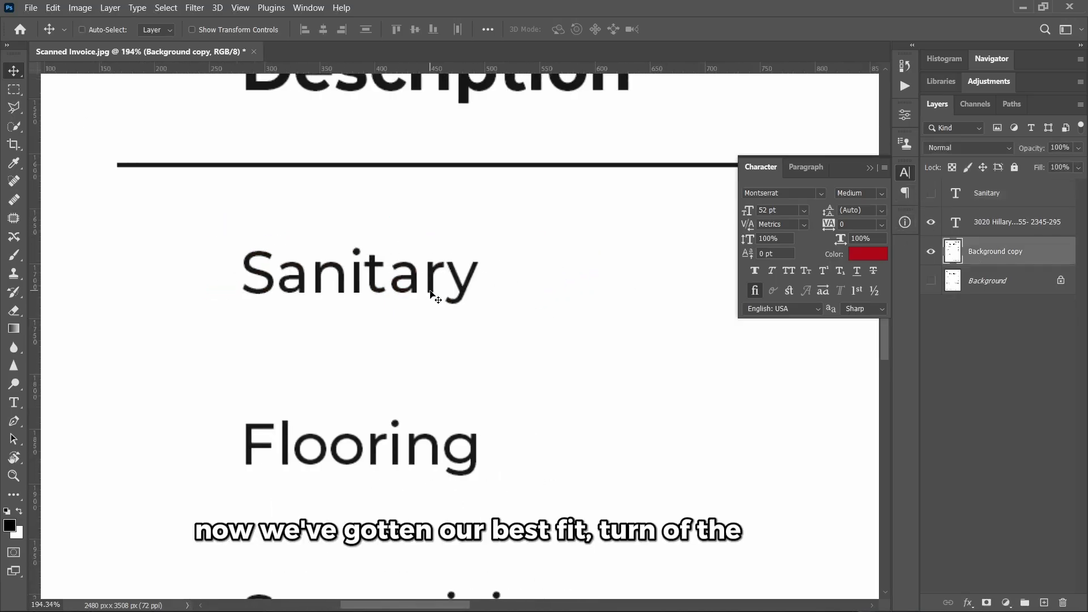
scroll(431, 292, "down", 1)
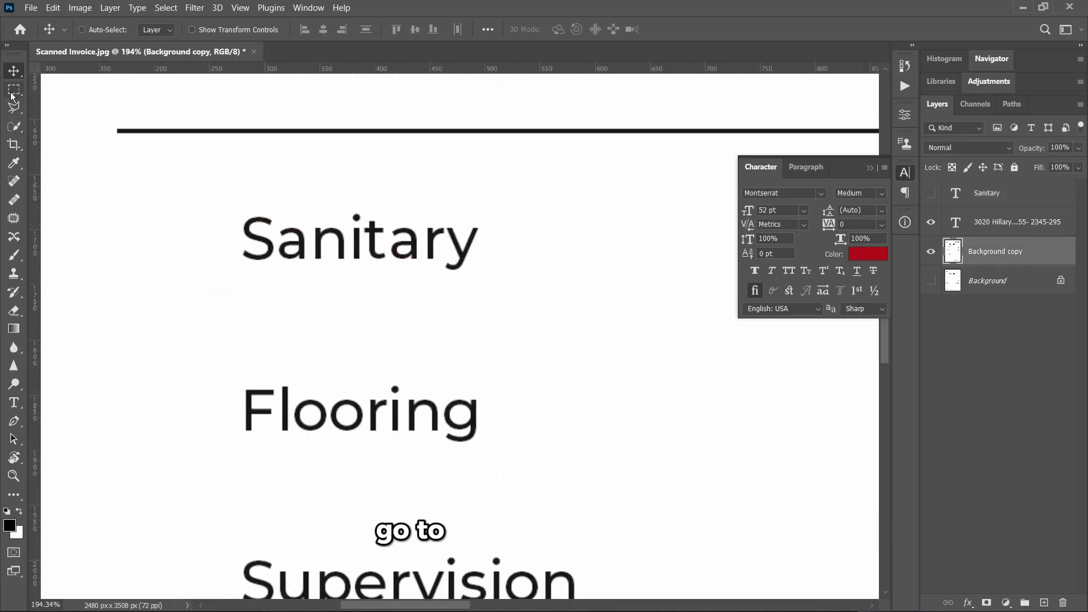
key("m")
left_click_drag(228, 209, 502, 282)
right_click(481, 265)
left_click(510, 436)
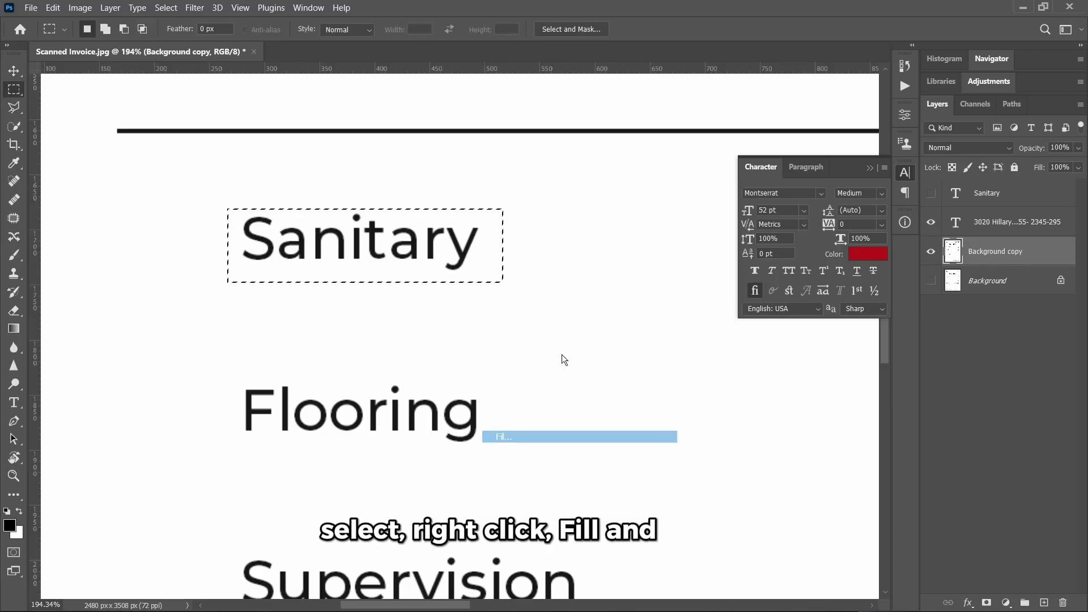
left_click(626, 144)
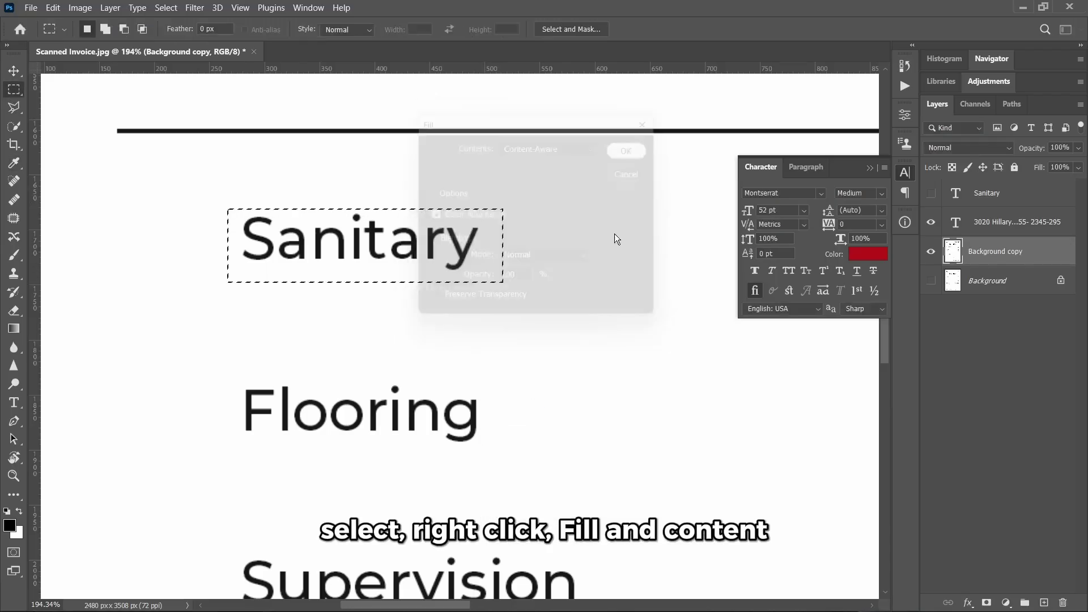
- Show the Sanitary text layer, deselect, and recolour it near-black 161616 sampled from Flooring
left_click(14, 71)
left_click(931, 193)
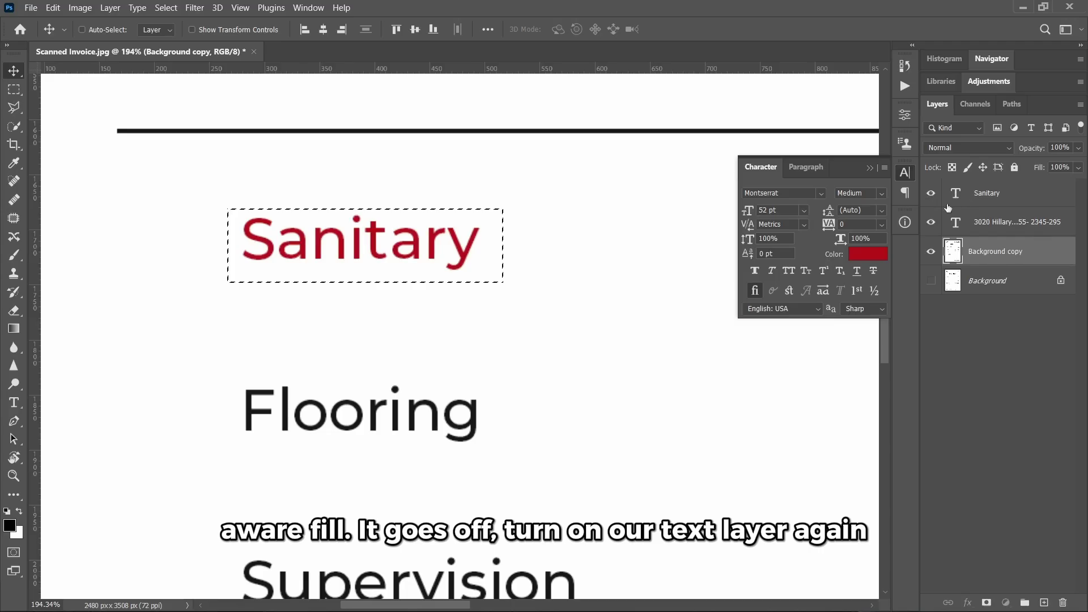
left_click(997, 192)
scroll(429, 270, "up", 2)
key("ctrl")
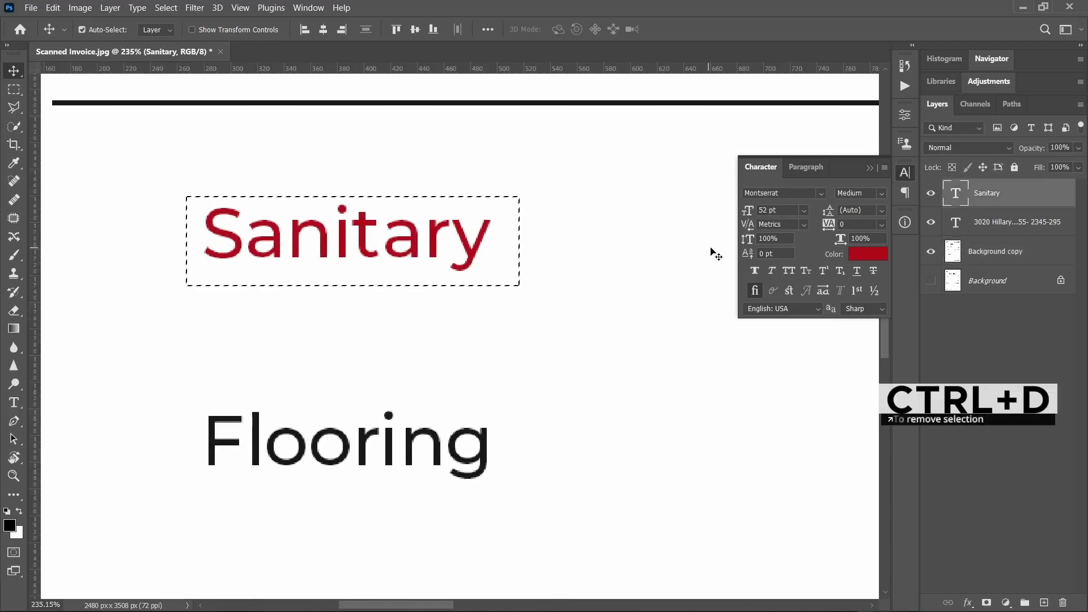
left_click(867, 253)
left_click(419, 447)
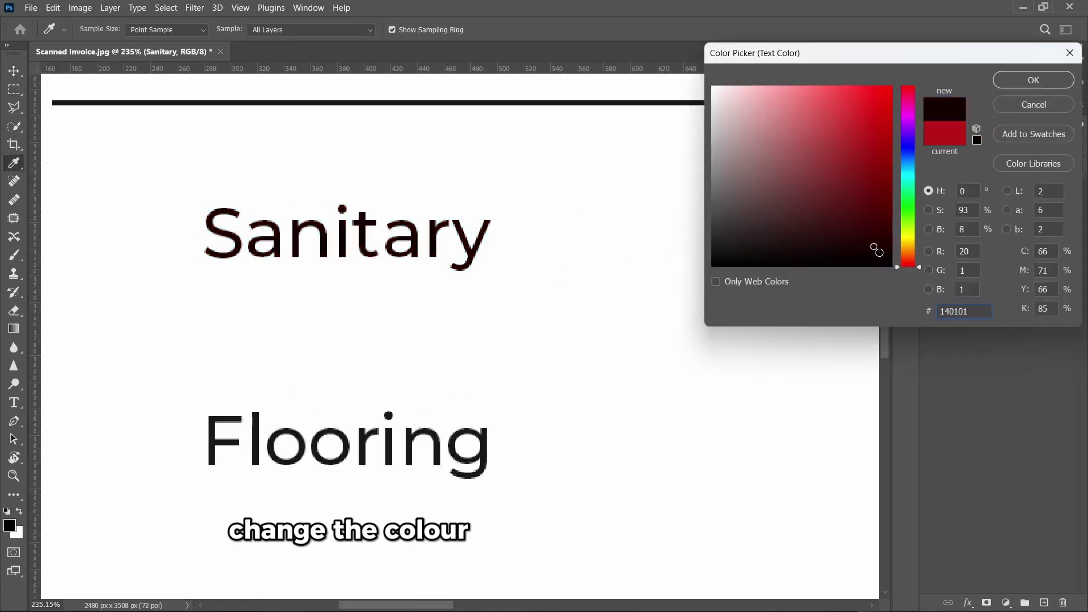
key("alt")
left_click(367, 435)
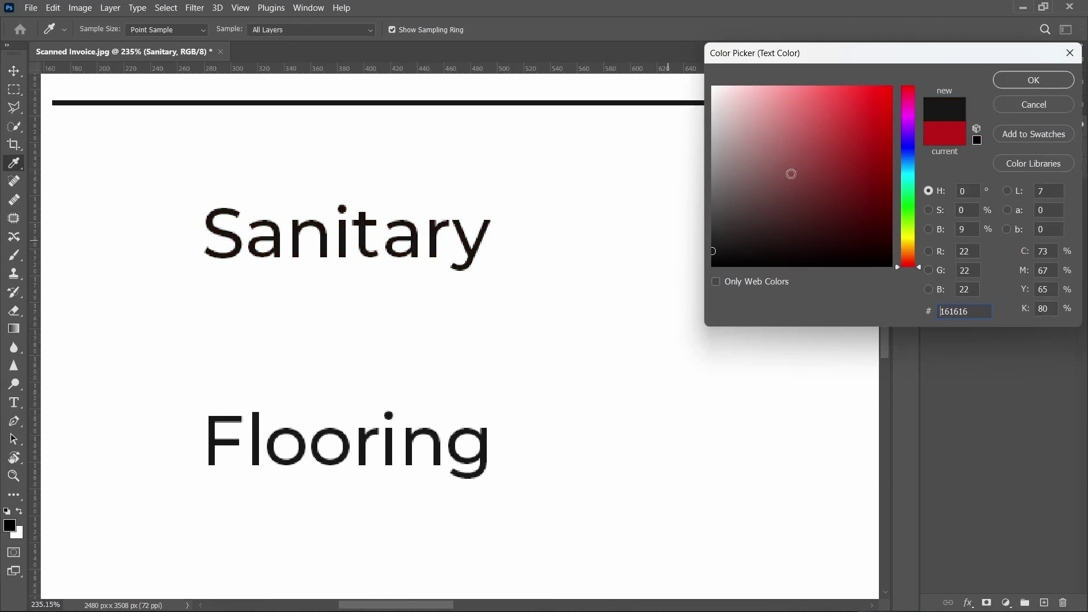
left_click(1041, 80)
- Retype the Sanitary text as Cookwares
key("v")
scroll(385, 254, "down", 5)
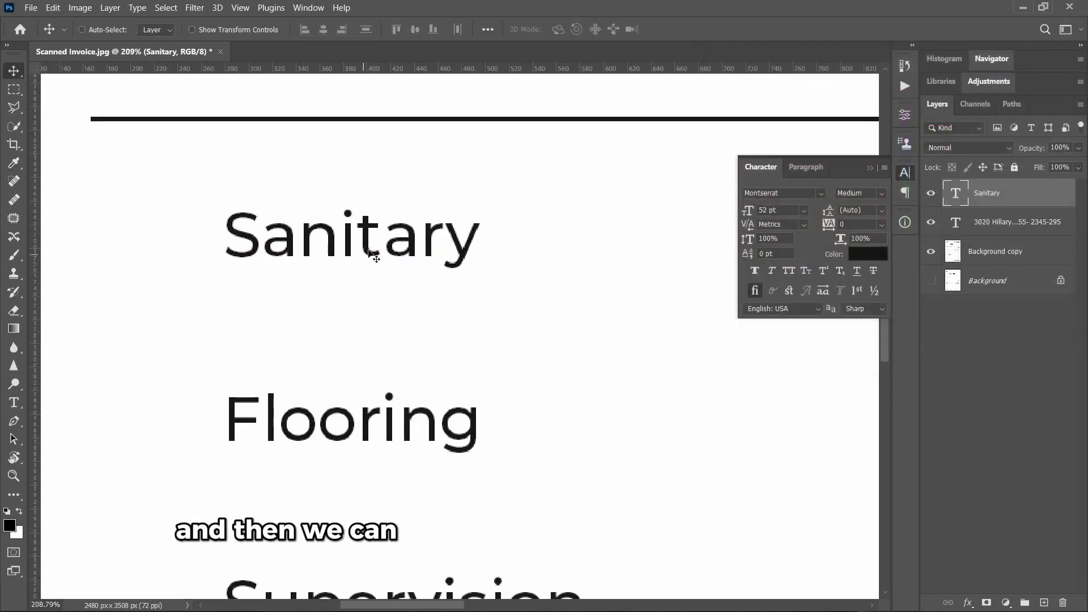
scroll(386, 254, "down", 3)
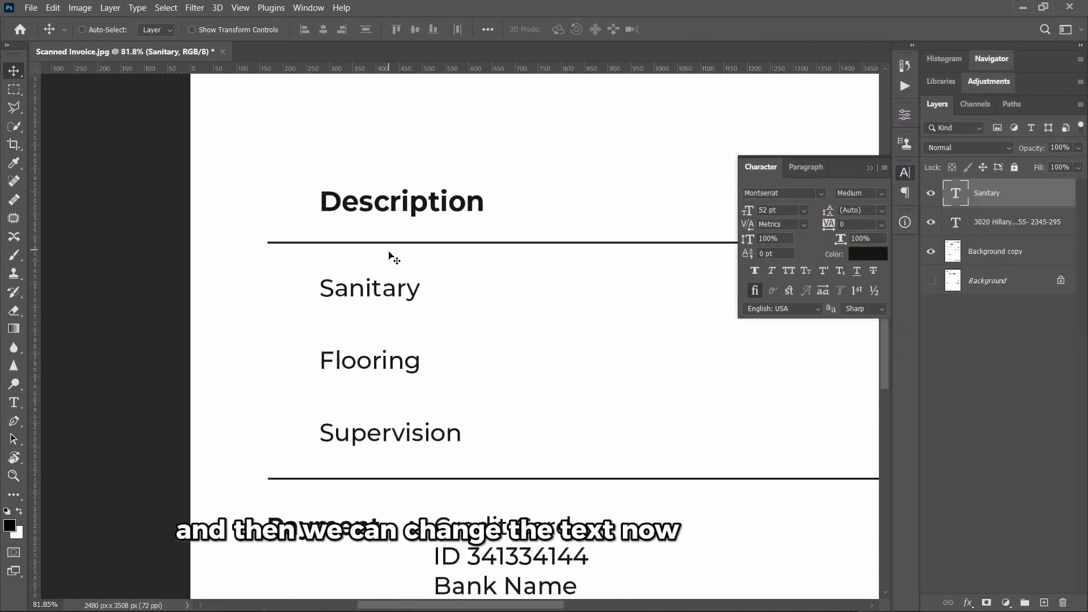
double_click(404, 298)
type("Cookwa")
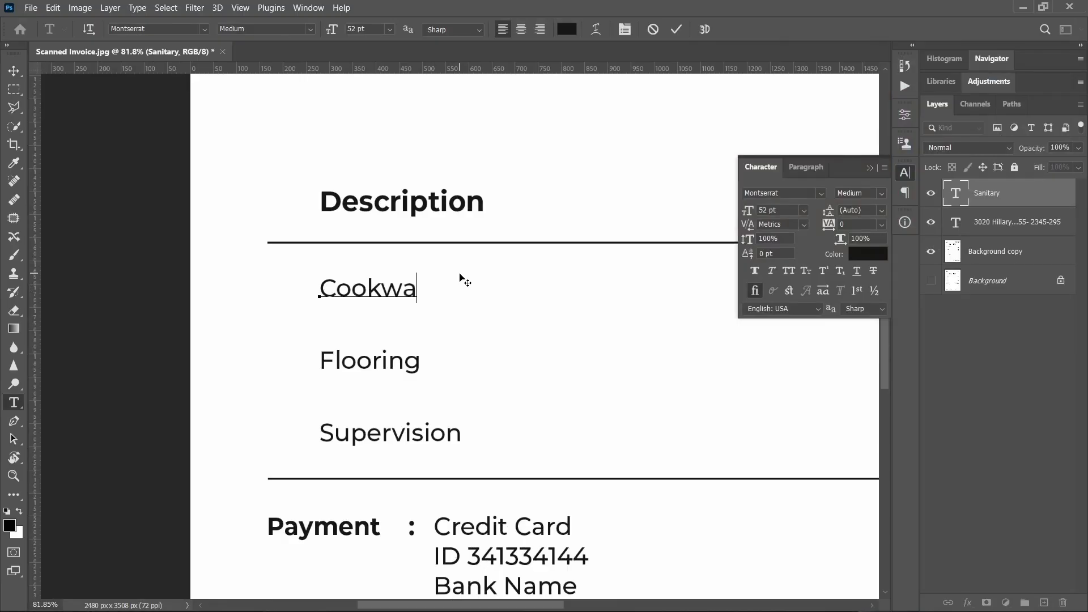
left_click(678, 31)
- Add a new text layer reading $5,500 beside the scanned price
key("v")
scroll(485, 274, "up", 1)
scroll(457, 291, "right", 5)
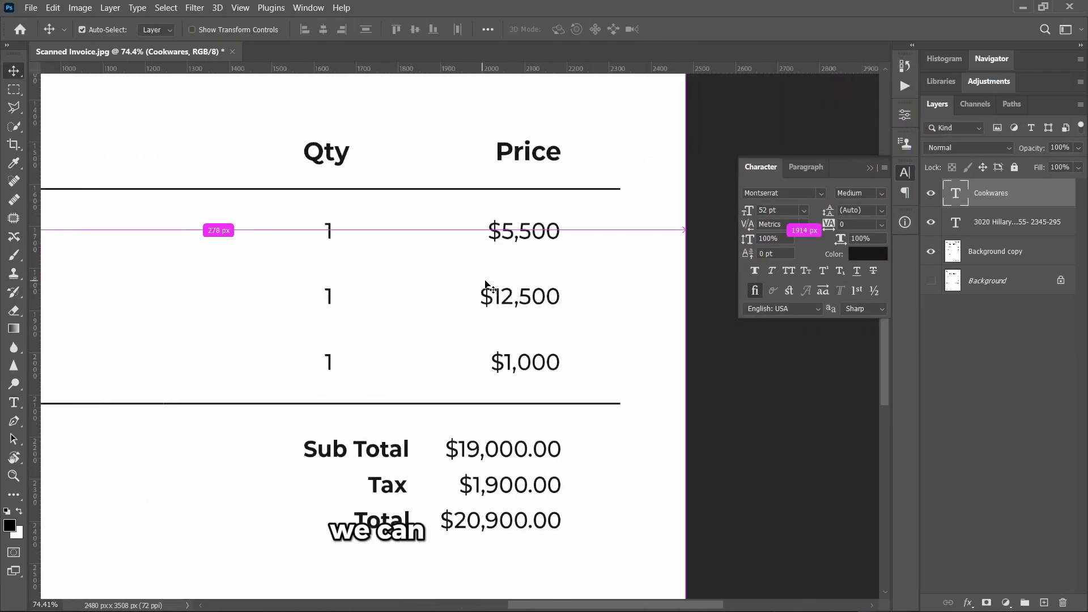
scroll(426, 231, "up", 5)
key("t")
left_click(311, 383)
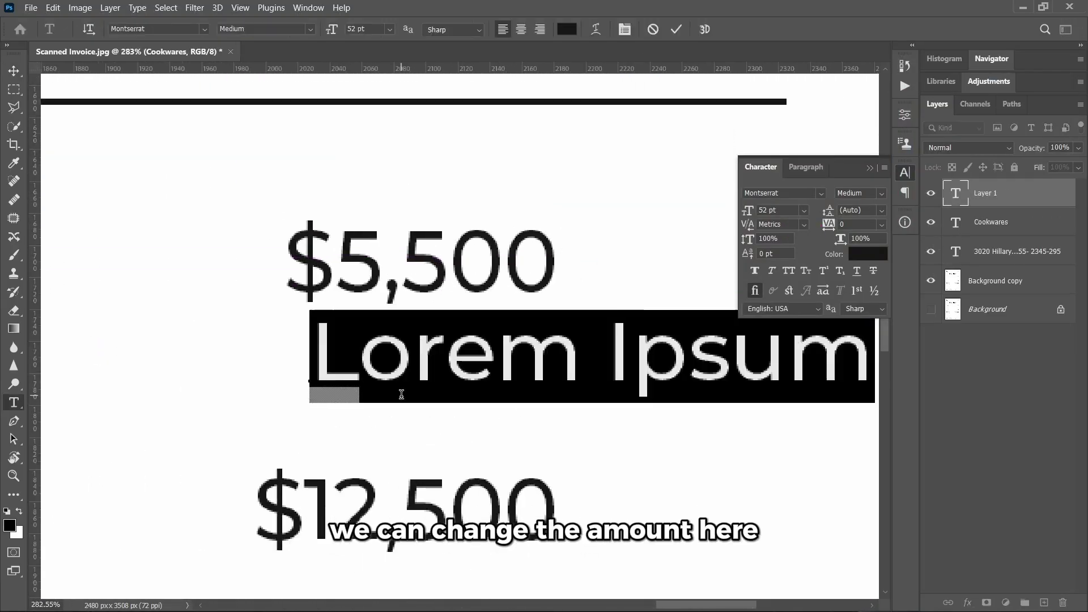
type("$5,500")
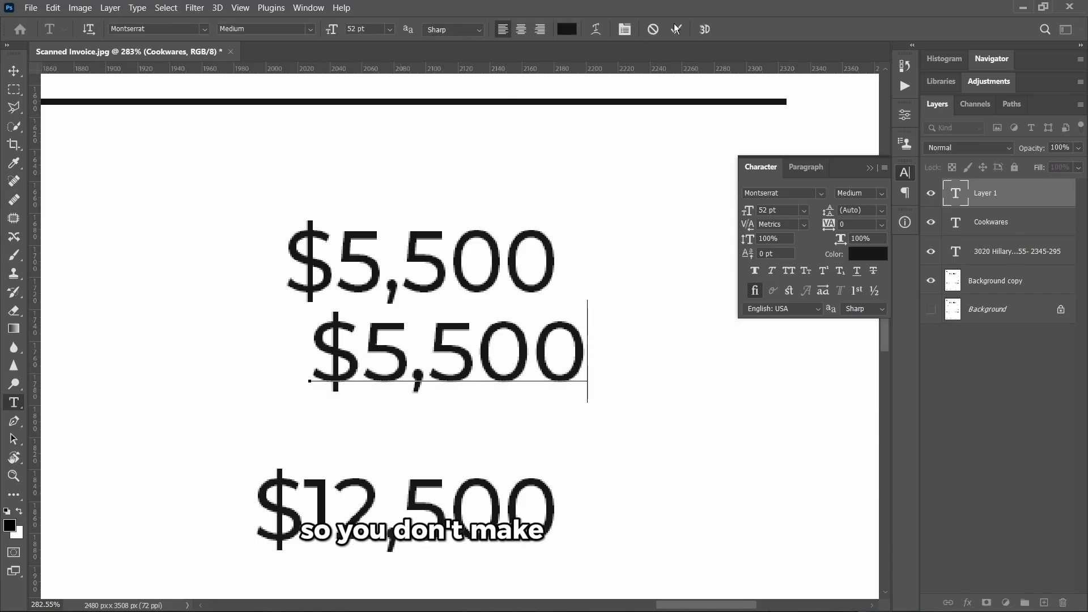
left_click(676, 29)
- Colour the $5,500 text red and move it over the scanned price
left_click(865, 253)
left_click(842, 153)
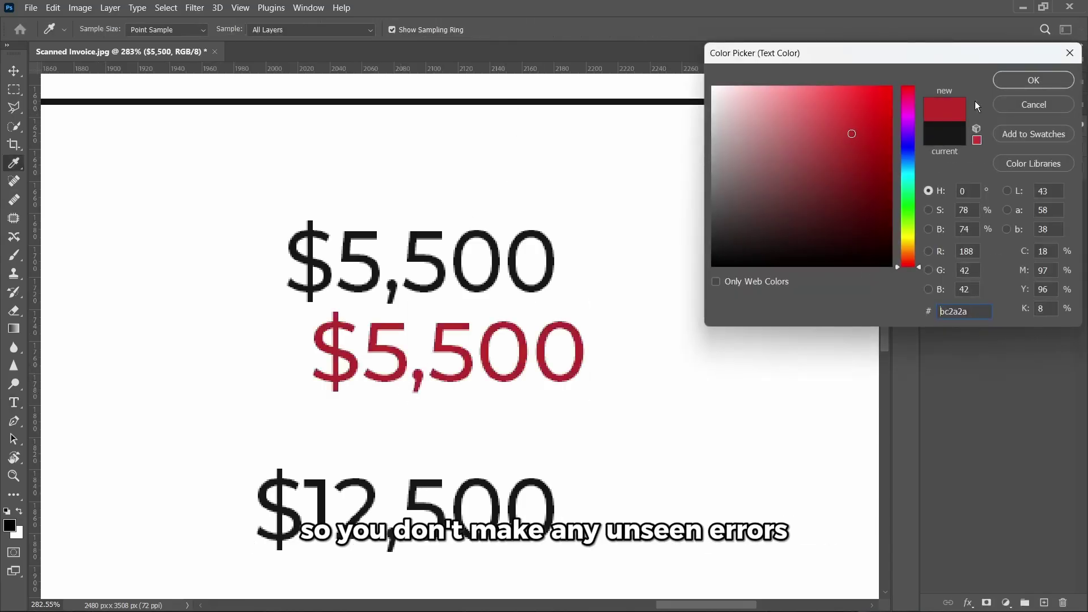
left_click(1033, 80)
key("v")
left_click_drag(388, 305, 358, 214)
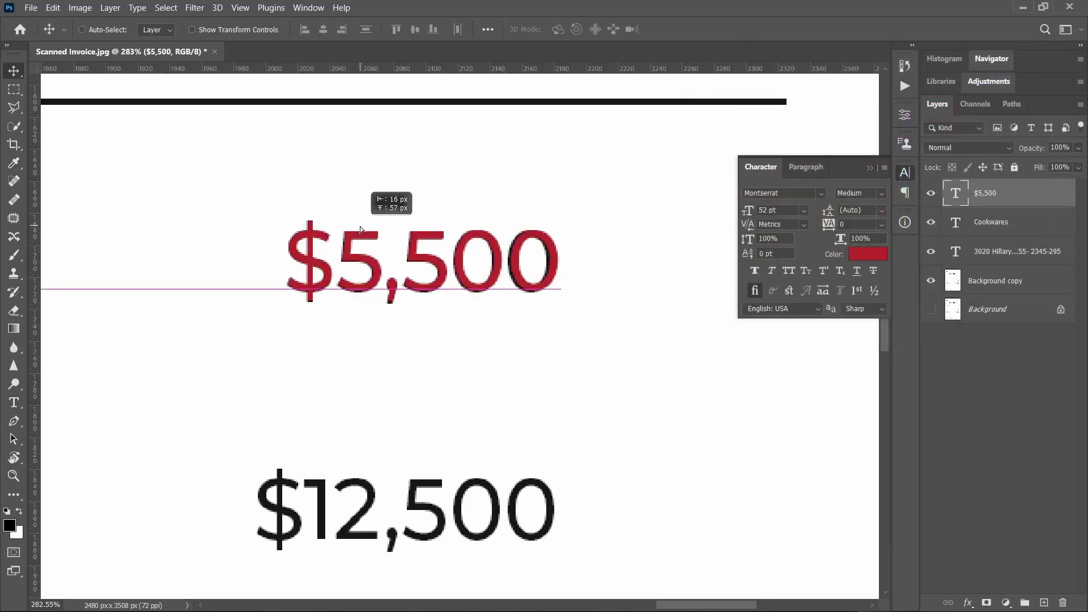
- Hide the $5,500 text layer and content-aware fill the scanned price on Background copy
left_click(931, 193)
left_click(978, 280)
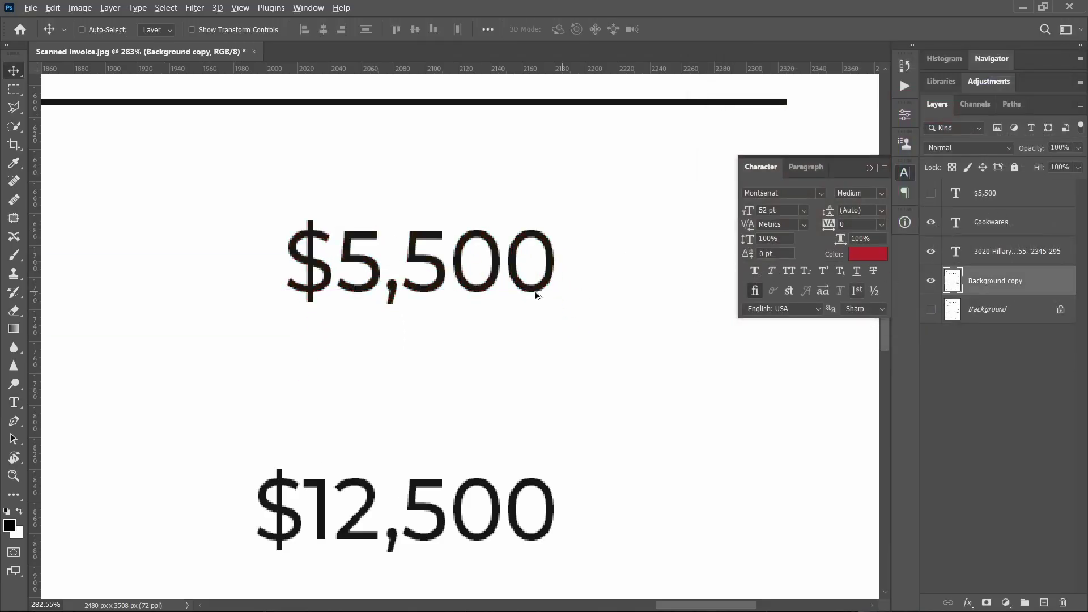
key("m")
right_click(500, 283)
left_click(565, 446)
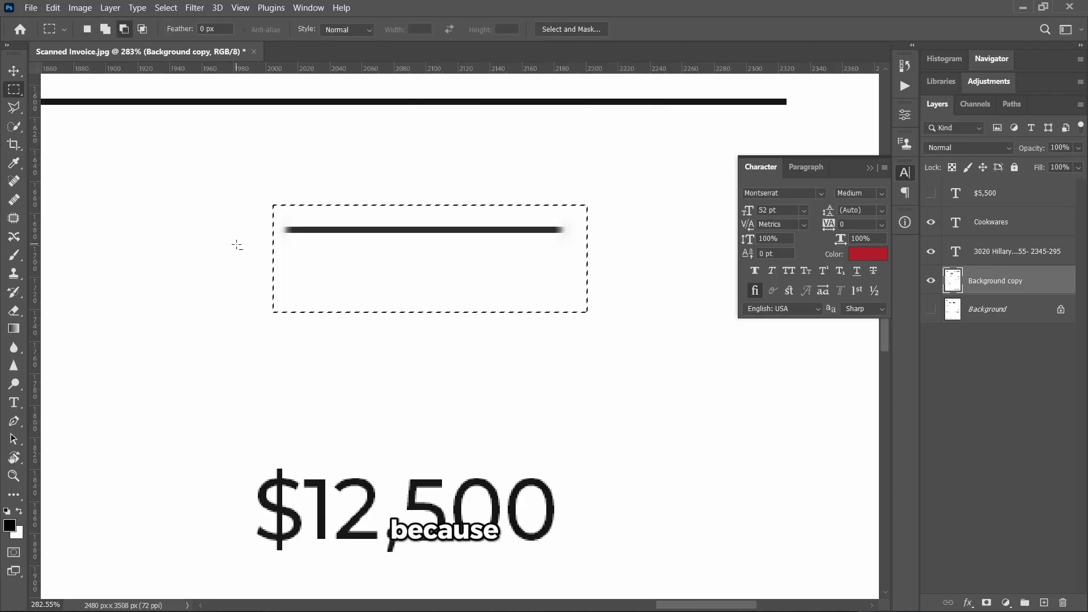
- Narrow the selection to the leftover stray line and patch it with blank paper
left_click_drag(236, 244, 624, 347)
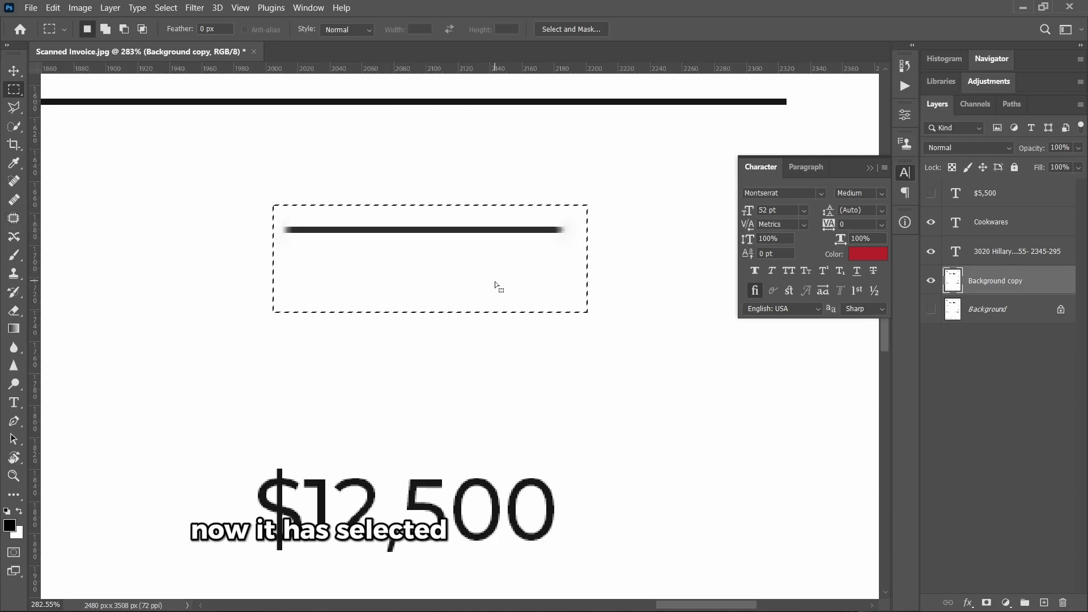
scroll(495, 285, "down", 10)
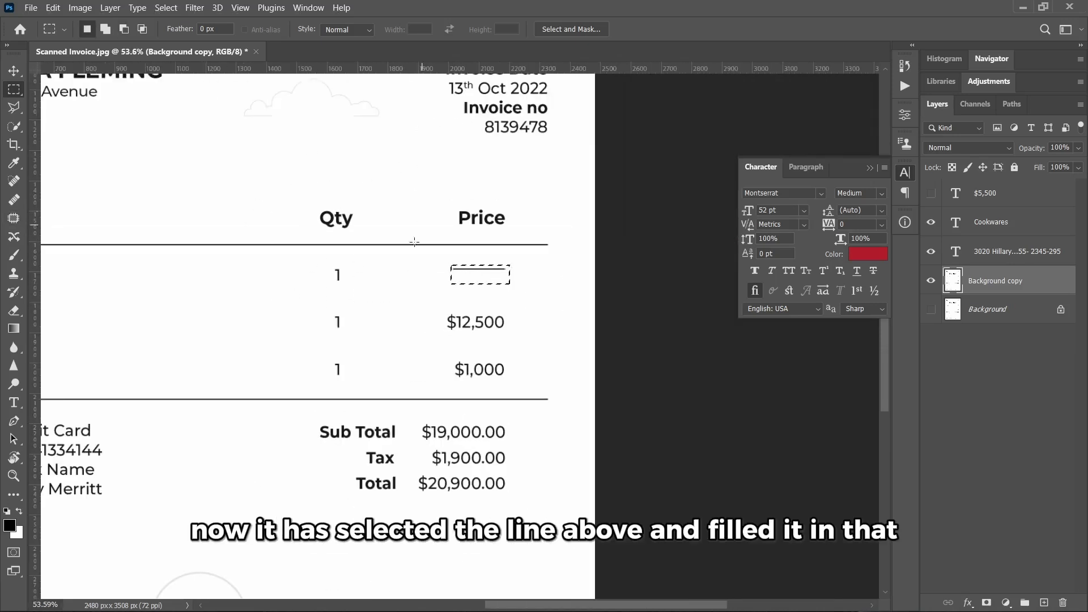
scroll(480, 274, "up", 6)
left_click_drag(348, 276, 624, 336)
scroll(471, 298, "up", 1)
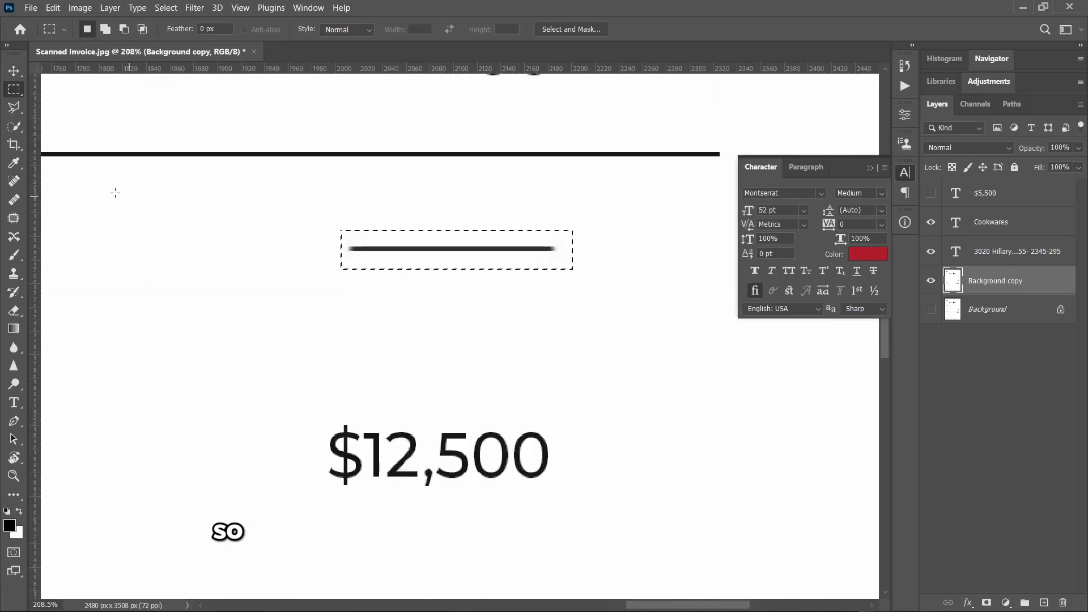
left_click(13, 220)
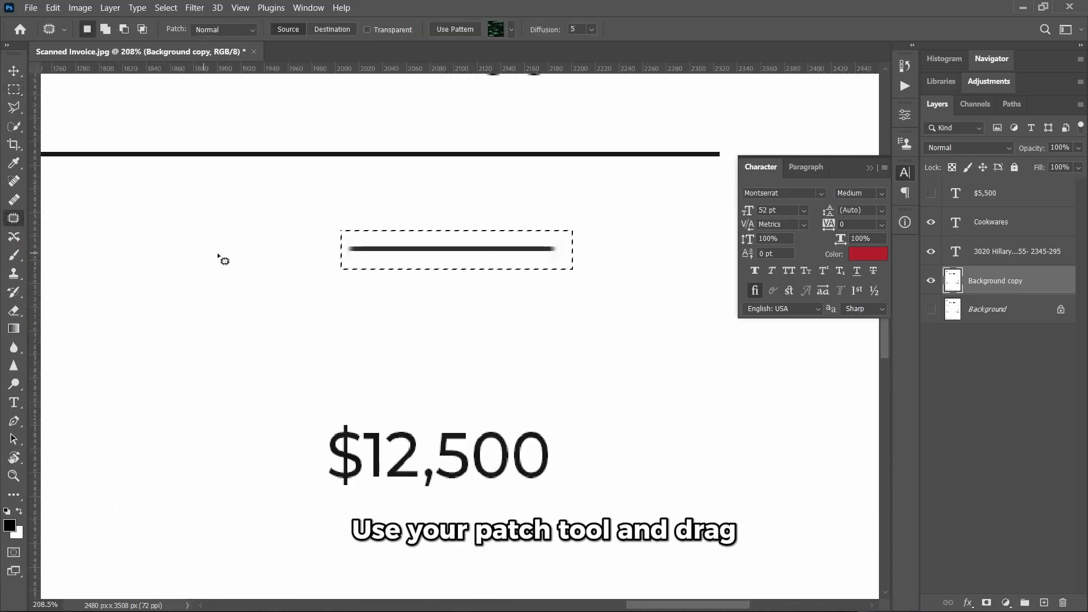
left_click_drag(426, 248, 288, 322)
scroll(535, 263, "up", 1)
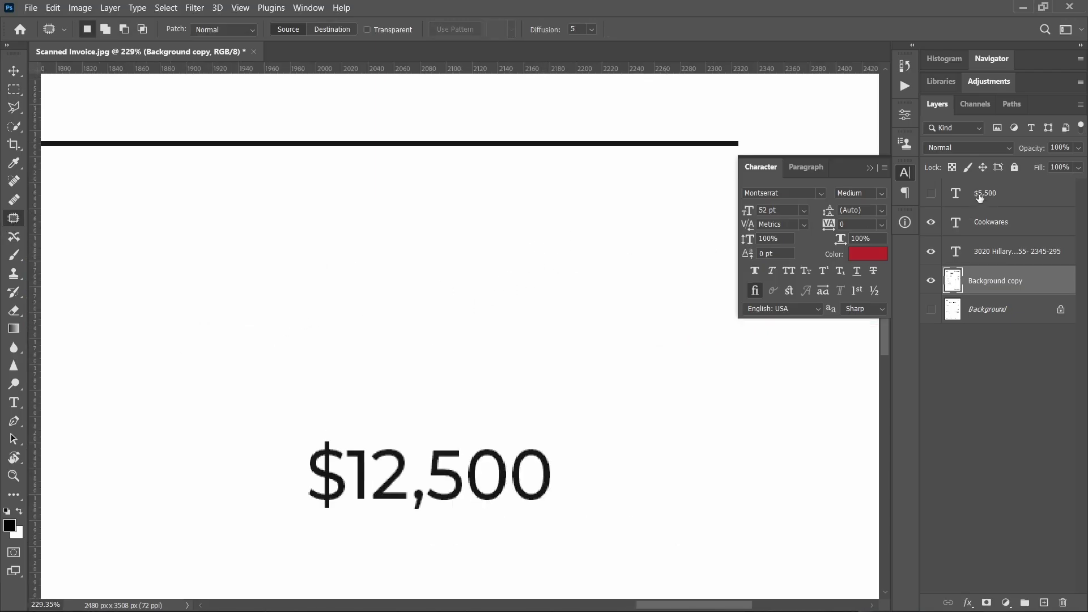
- Show the $5,500 text layer and set its colour to black sampled from $12,500
left_click(979, 197)
left_click(931, 193)
scroll(481, 237, "up", 1)
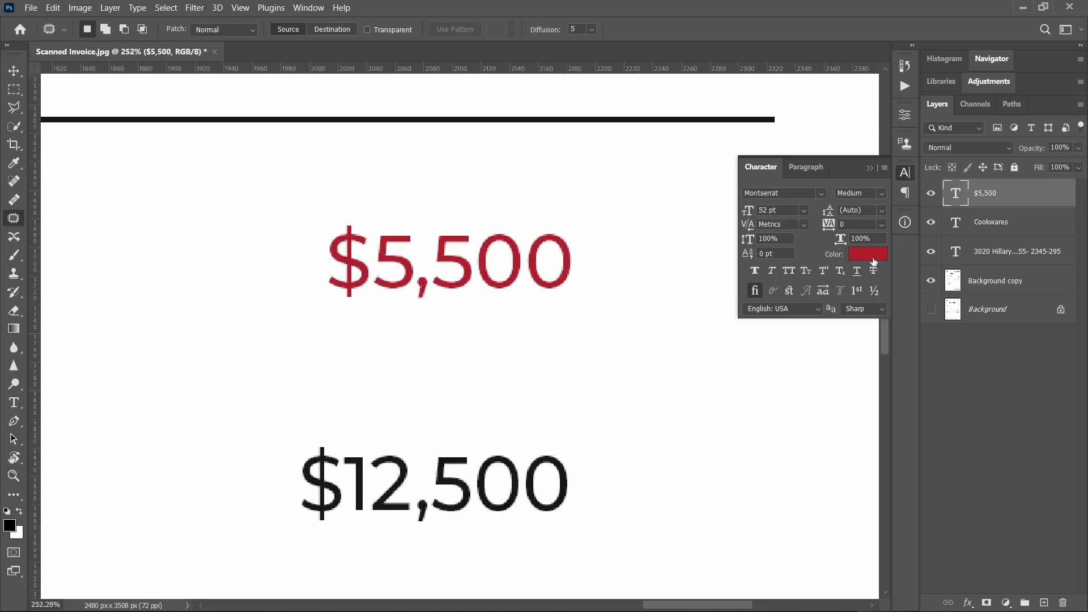
left_click(870, 255)
left_click(444, 457)
left_click(1045, 80)
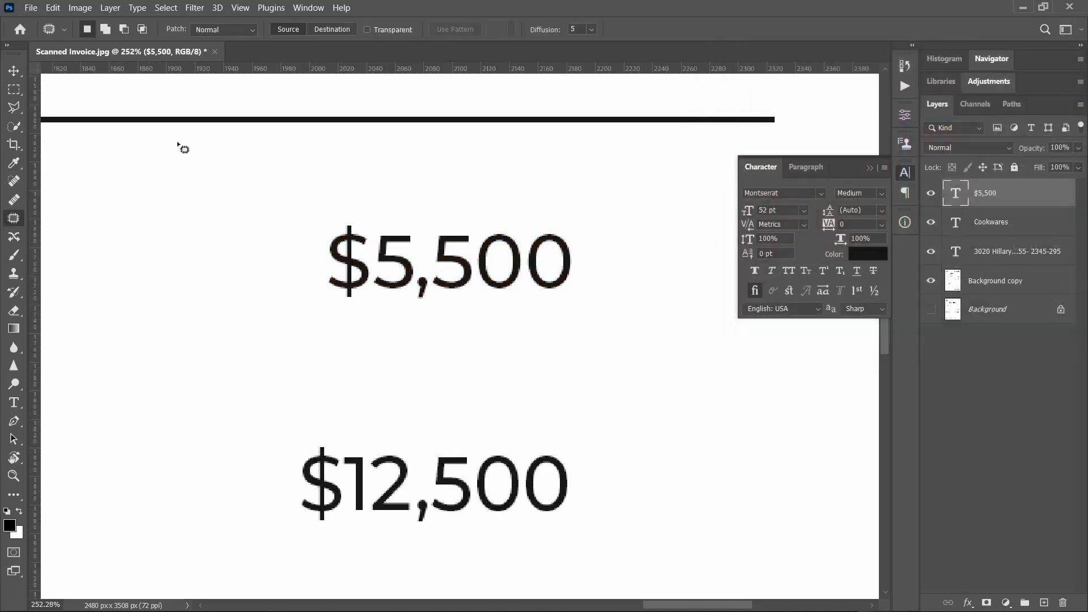
- Replace the price digits so the text reads $7,540 and commit it
double_click(390, 272)
left_click_drag(373, 272, 598, 249)
left_click(416, 267)
key("BackSpace")
type("7,540")
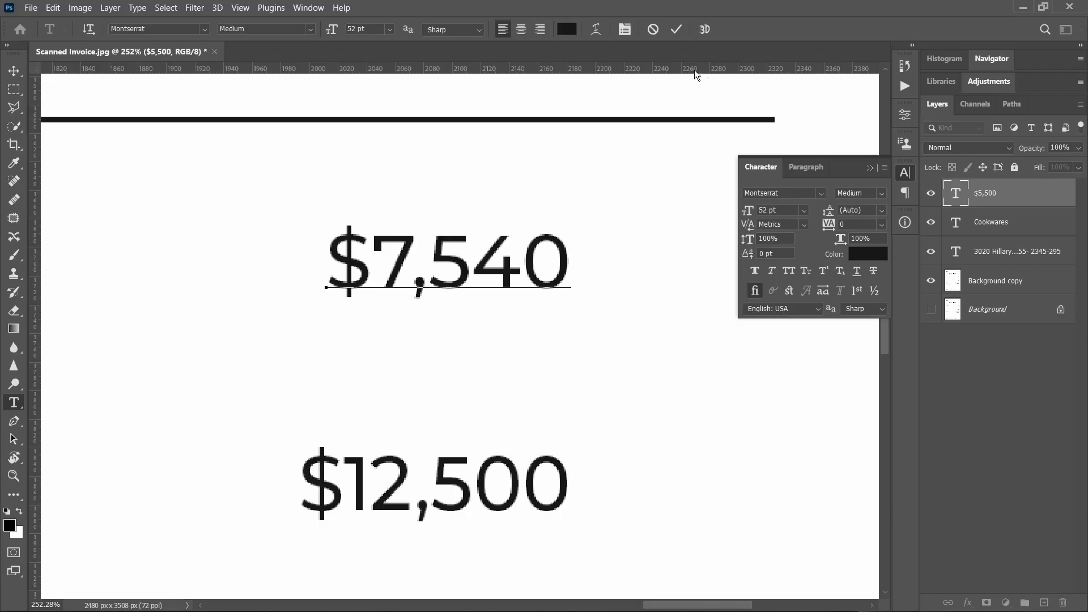
left_click(676, 29)
key("v")
scroll(478, 314, "down", 5)
scroll(490, 309, "down", 2)
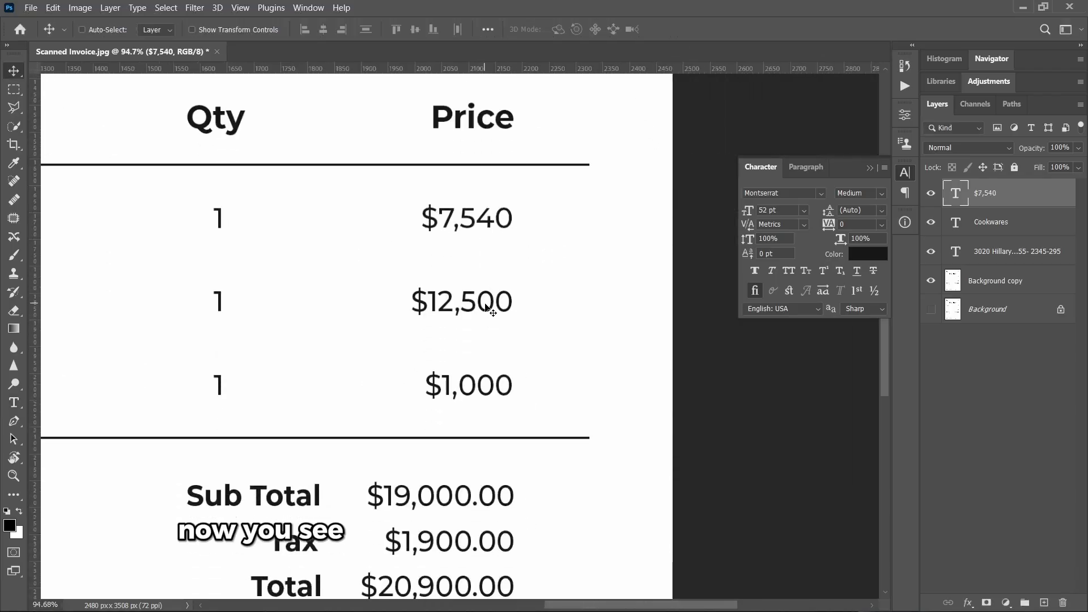
scroll(487, 308, "down", 5)
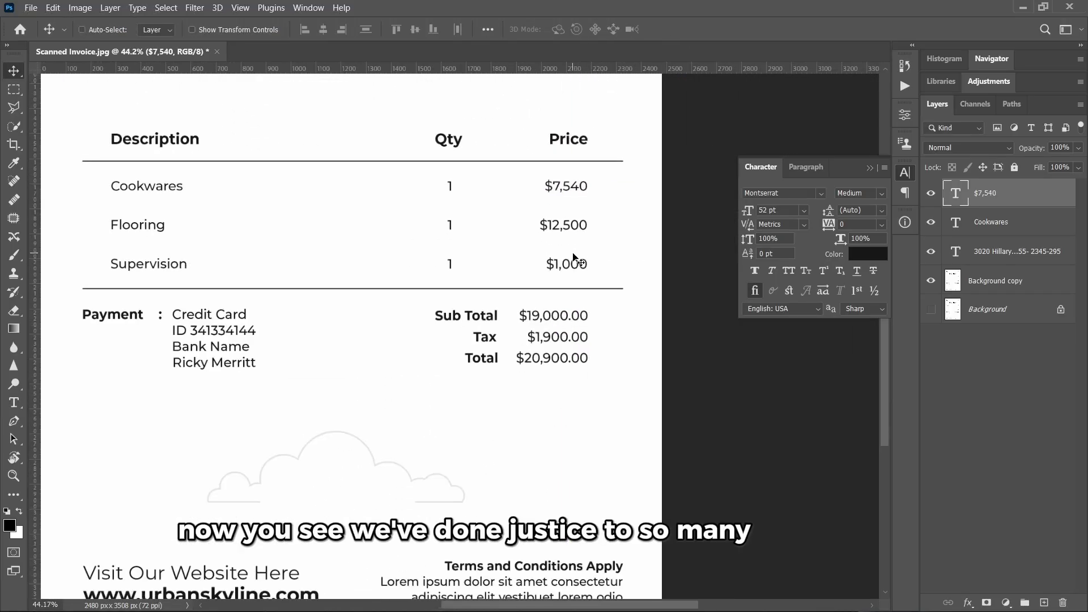
scroll(574, 257, "up", 1)
scroll(544, 374, "left", 4, "ctrl")
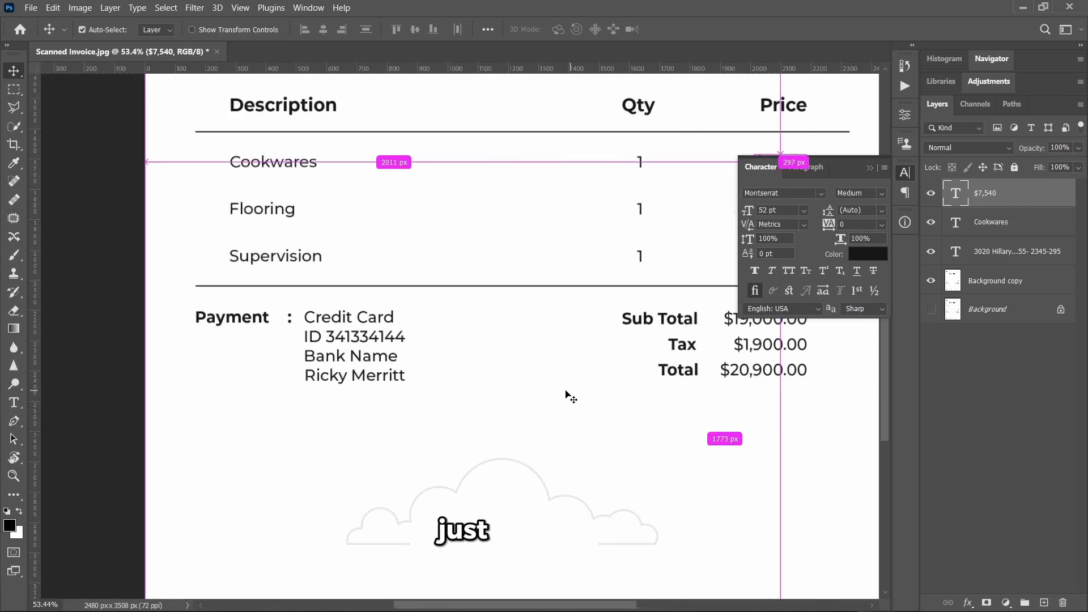
scroll(444, 444, "up", 3)
scroll(397, 453, "down", 1)
- Type the recipient's name as a new text layer and make it Bold
scroll(376, 287, "up", 5)
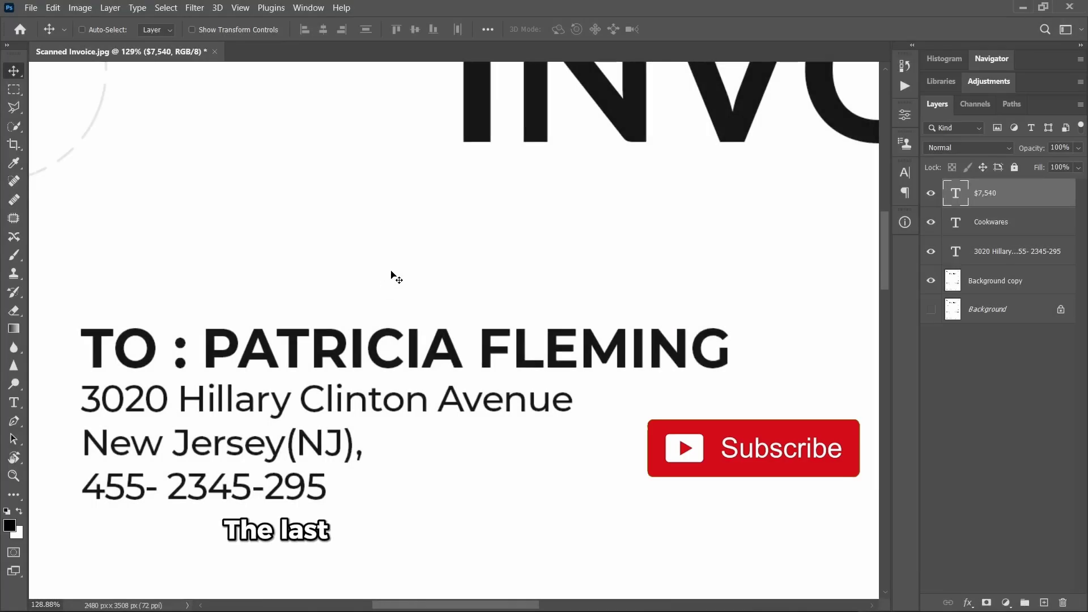
key("t")
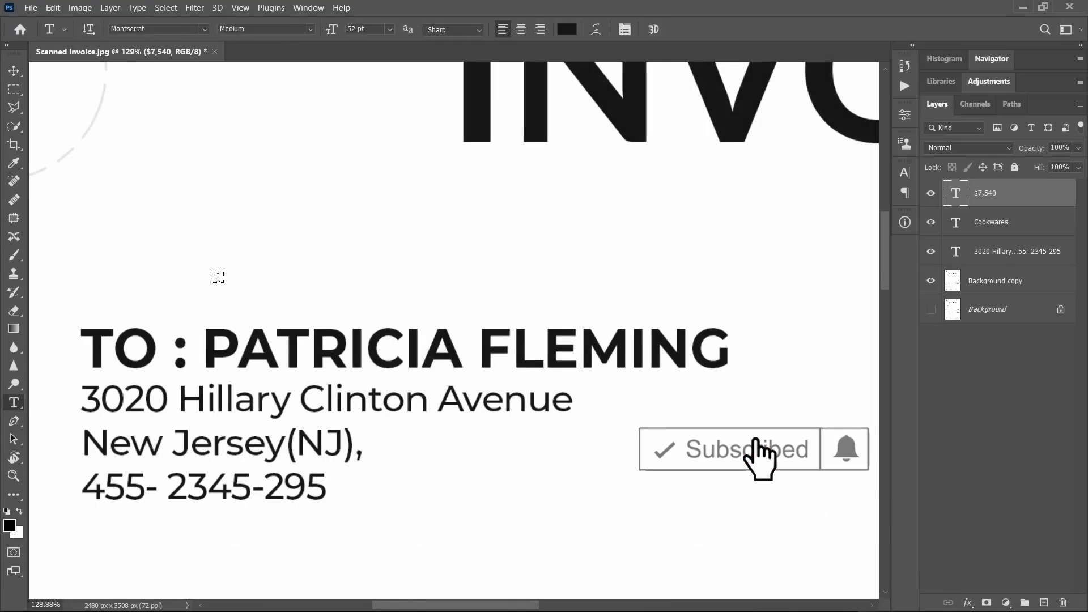
left_click(217, 277)
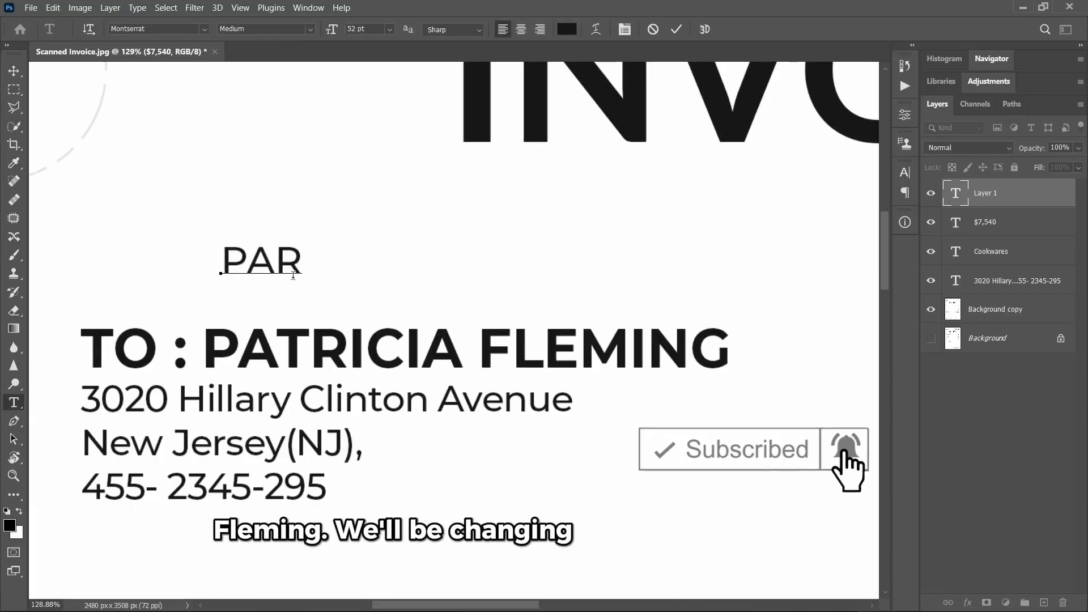
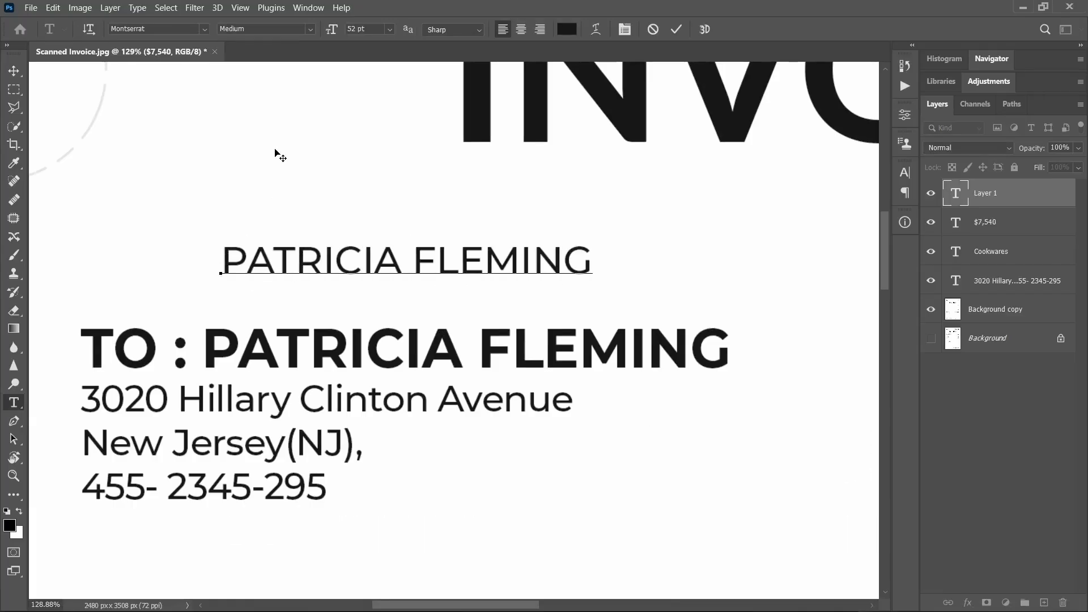
left_click(683, 29)
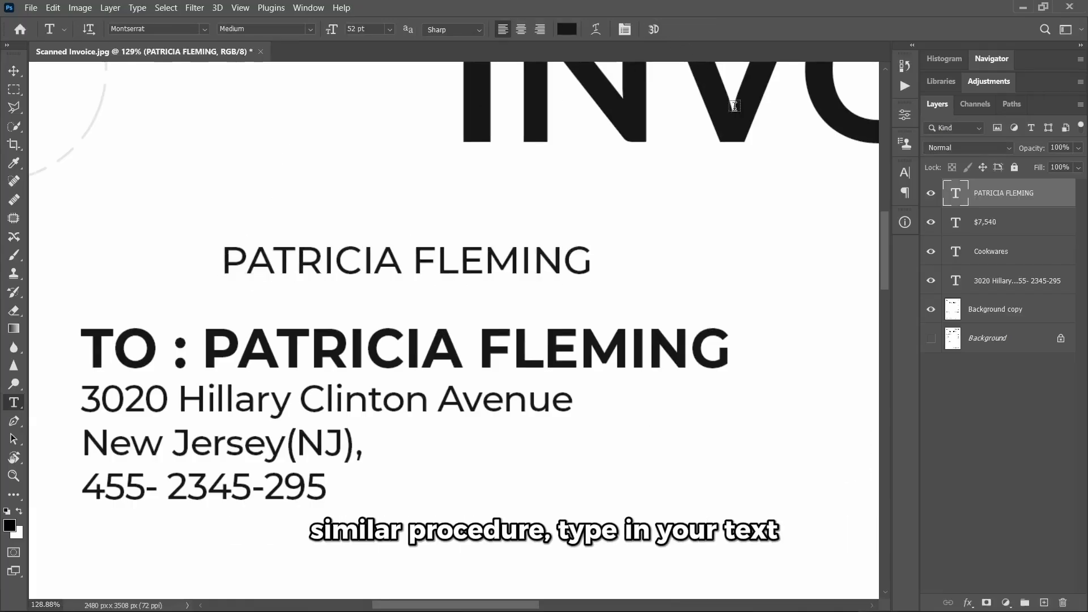
left_click(904, 173)
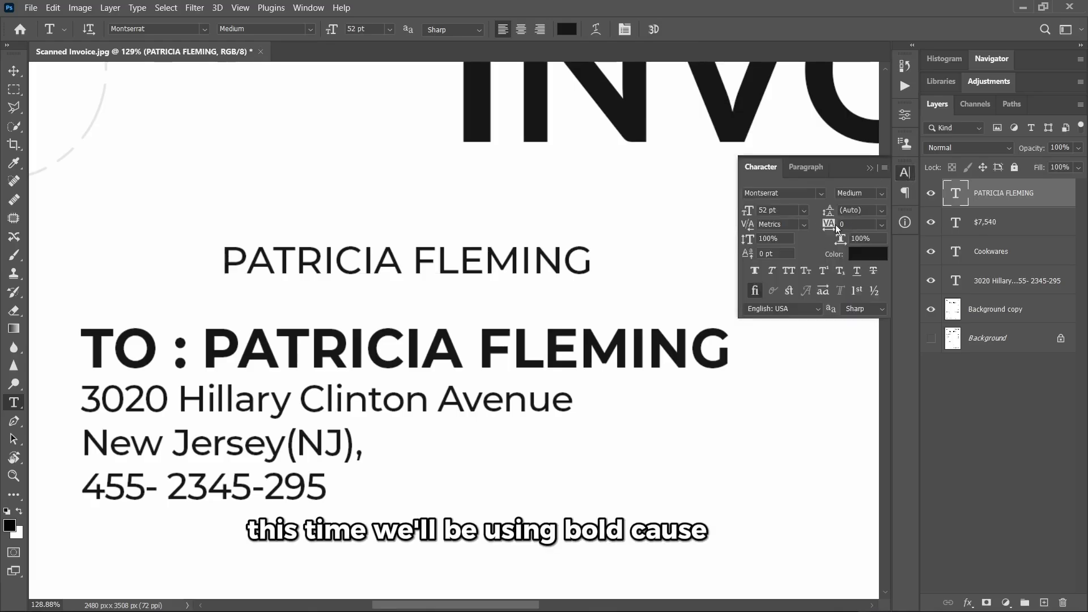
left_click(881, 195)
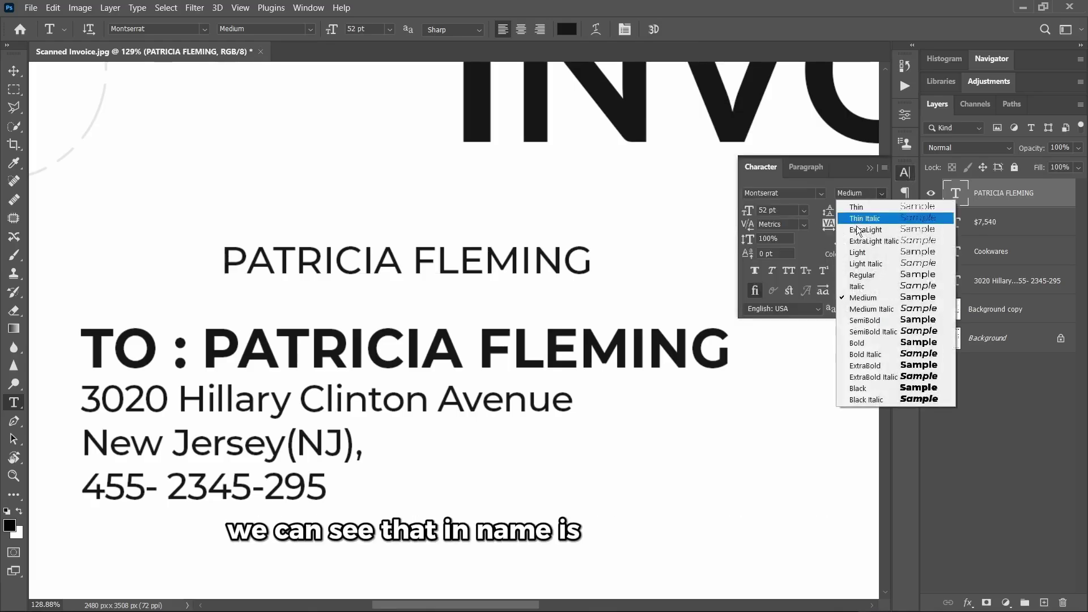
left_click(860, 332)
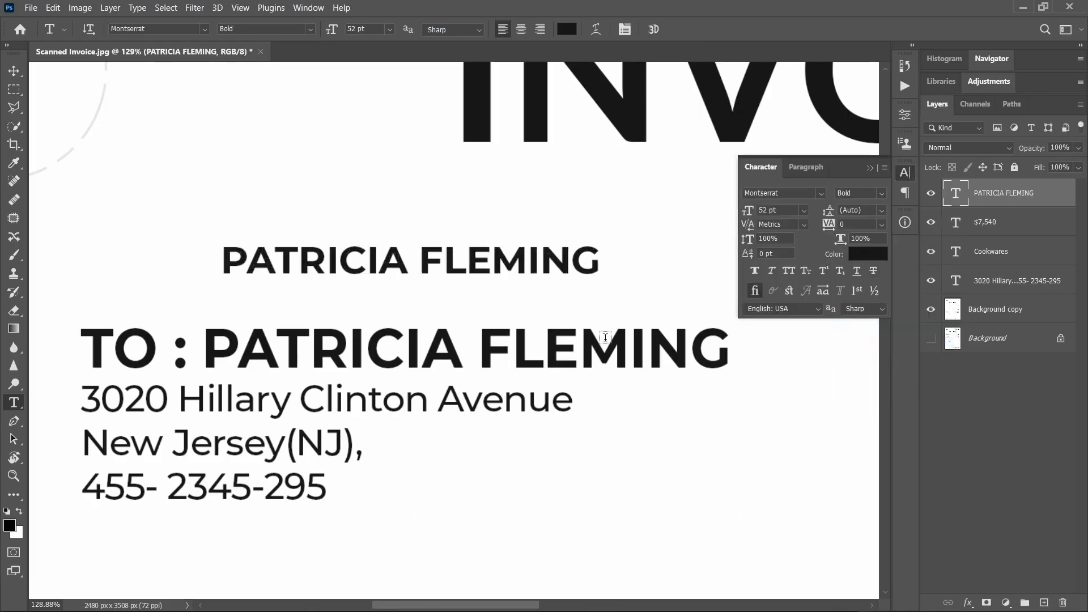
- Colour the name text red and move it down onto the TO line
left_click(13, 71)
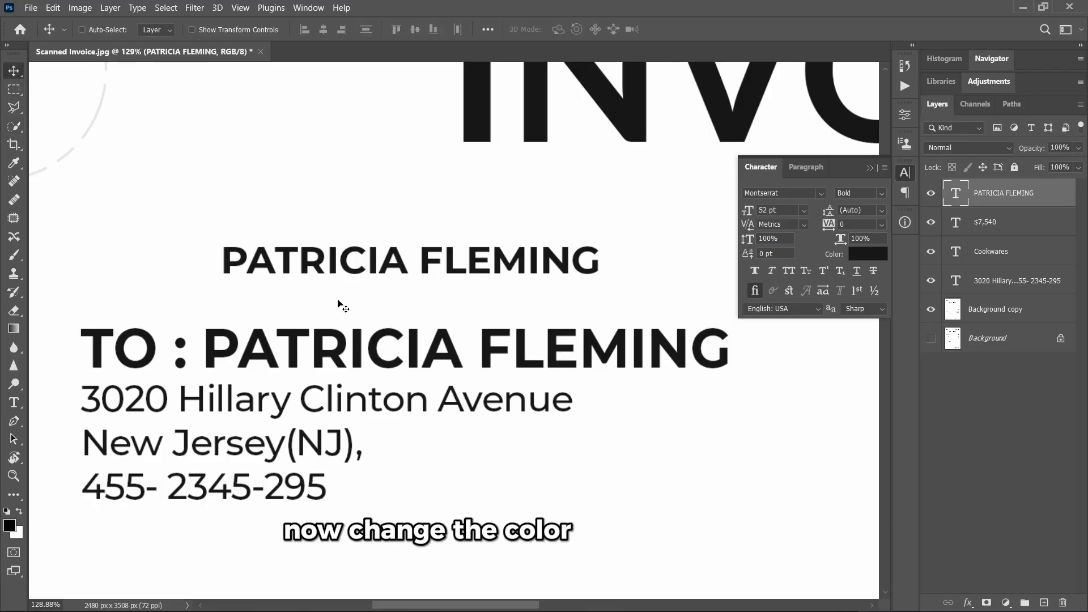
left_click(862, 261)
left_click(830, 133)
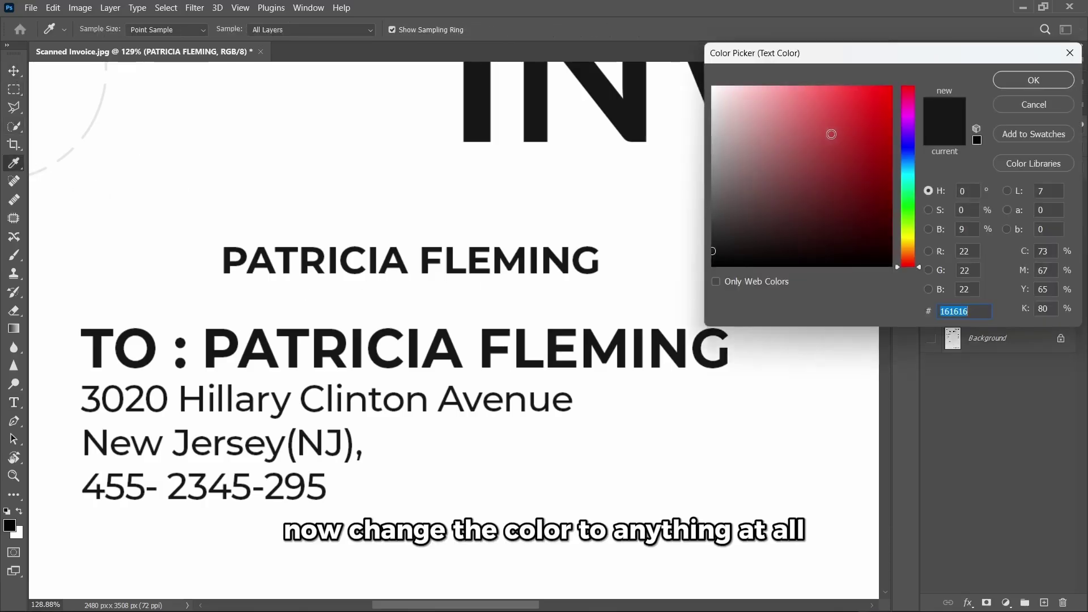
left_click(861, 138)
left_click(1033, 82)
left_click_drag(270, 269, 265, 354)
- Align the red name over the scanned letters, nudging it slightly left
scroll(196, 376, "up", 10)
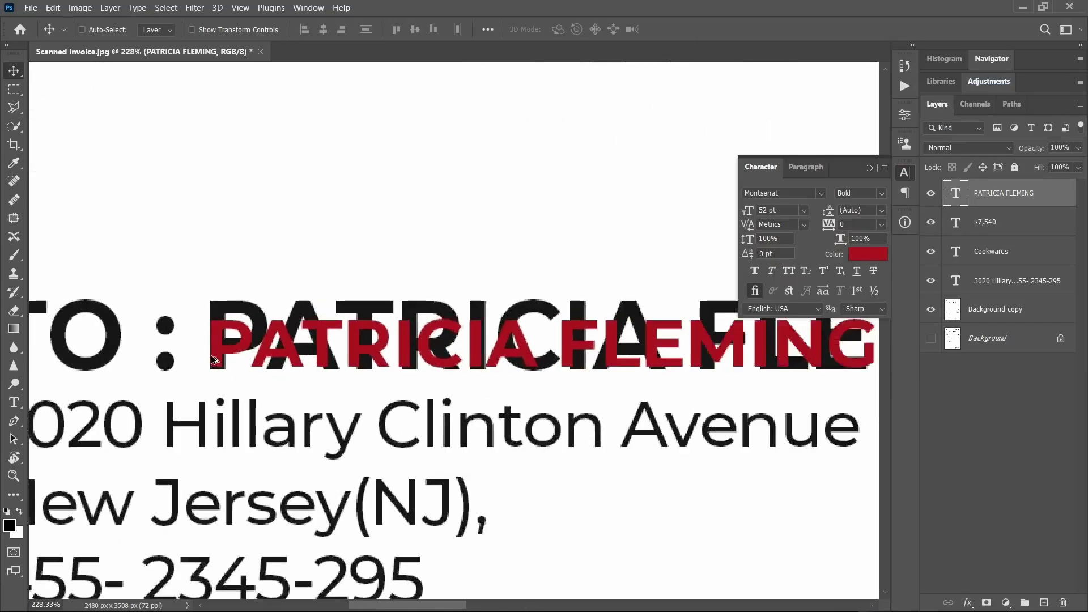
left_click_drag(235, 364, 238, 375)
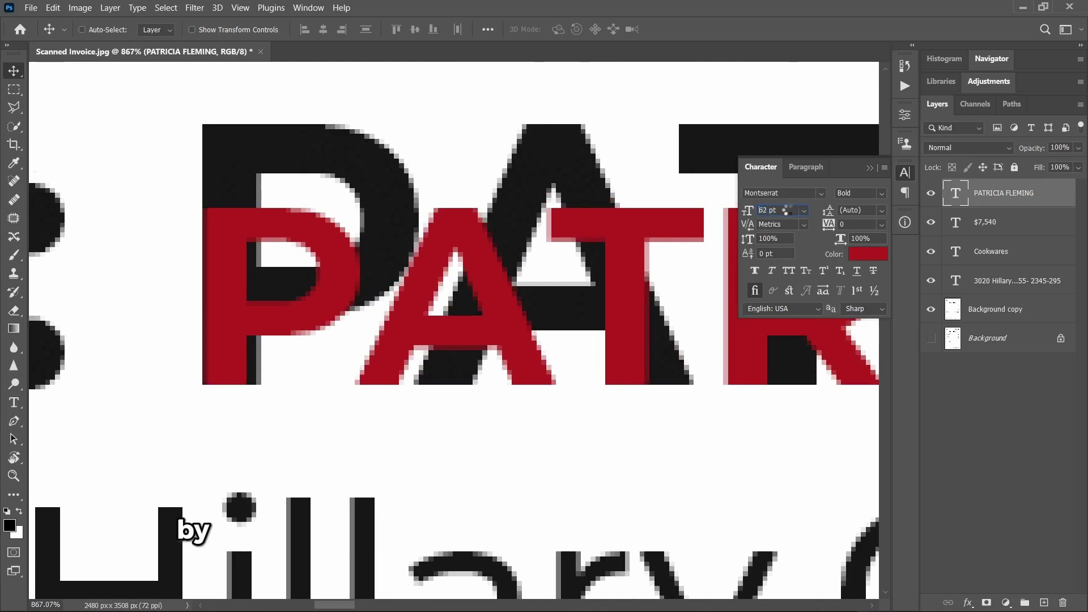
scroll(787, 210, "up", 10)
scroll(787, 209, "up", 3)
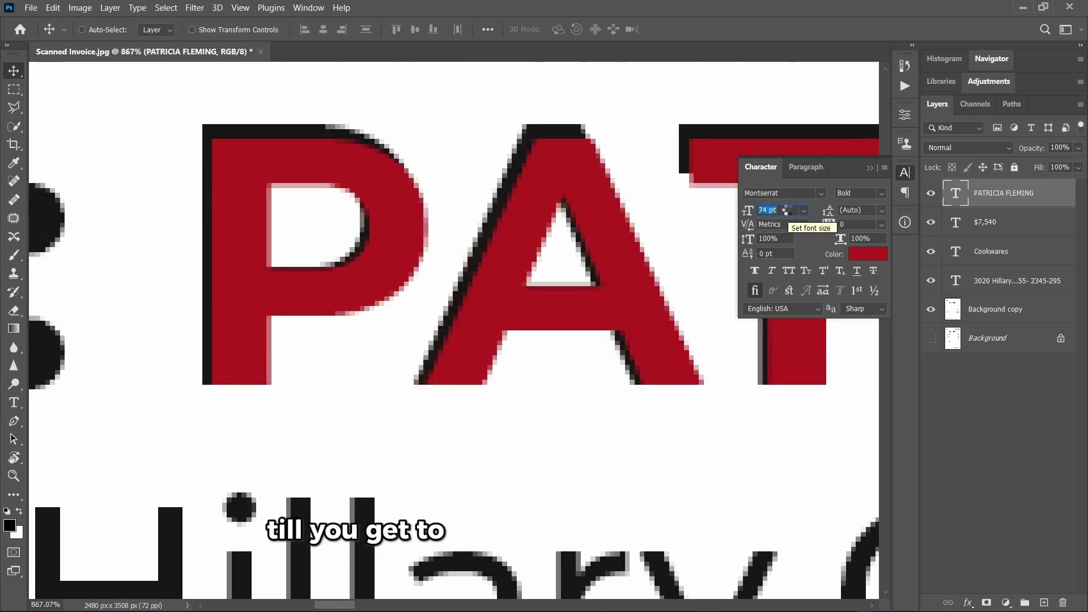
scroll(790, 213, "up", 1)
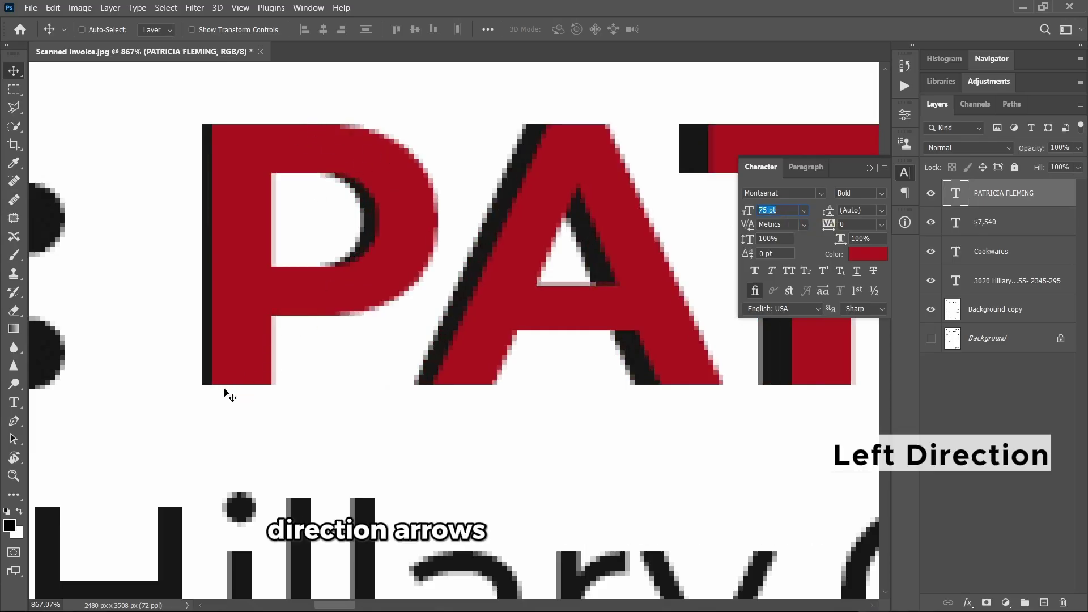
key("Left")
key("Left")
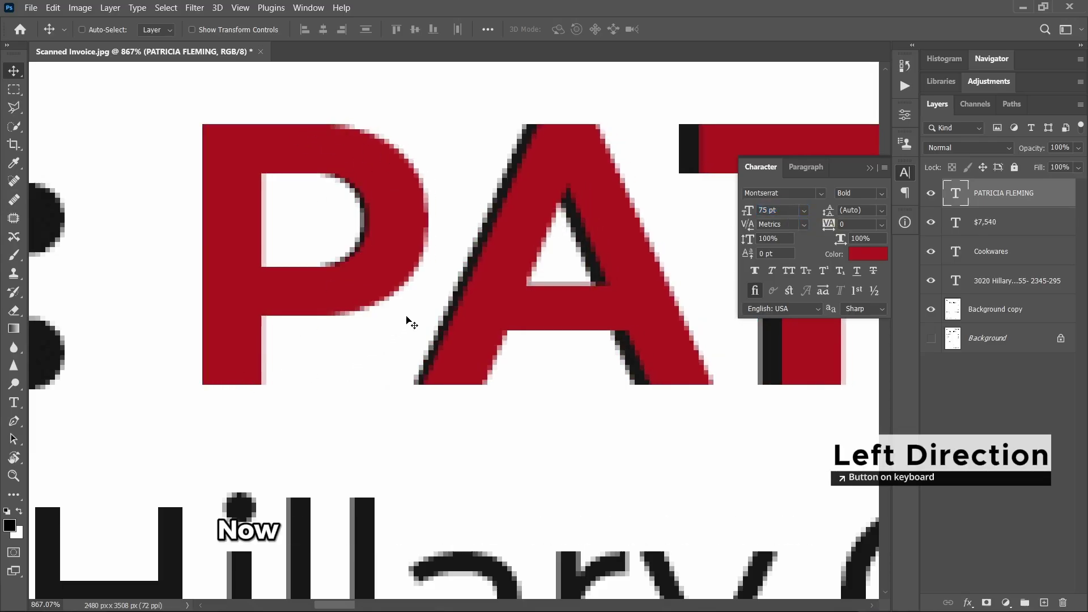
scroll(369, 315, "down", 5)
scroll(277, 297, "right", 5)
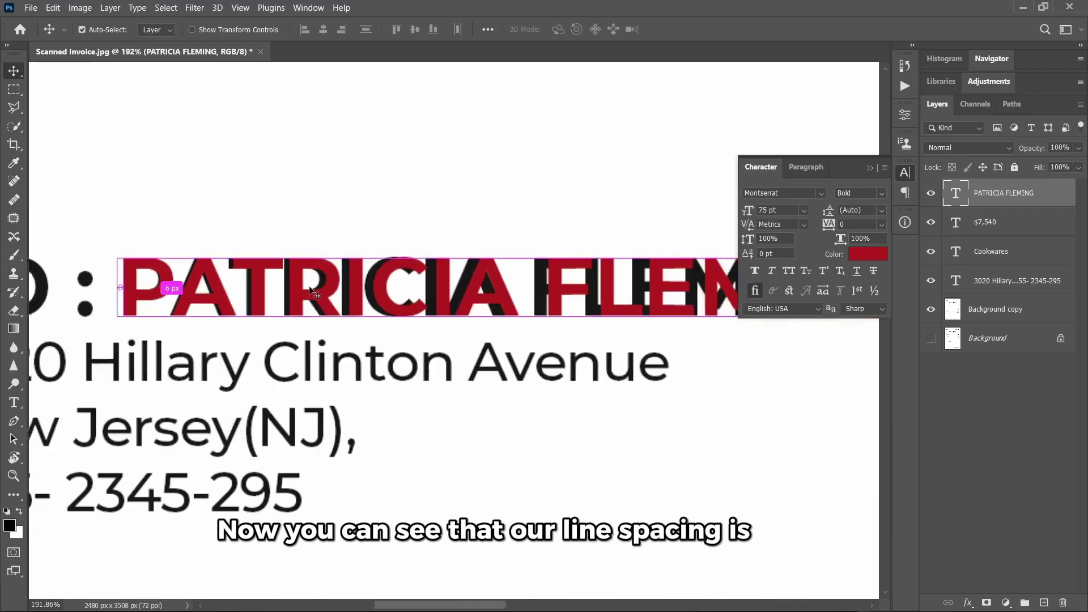
scroll(580, 274, "down", 2)
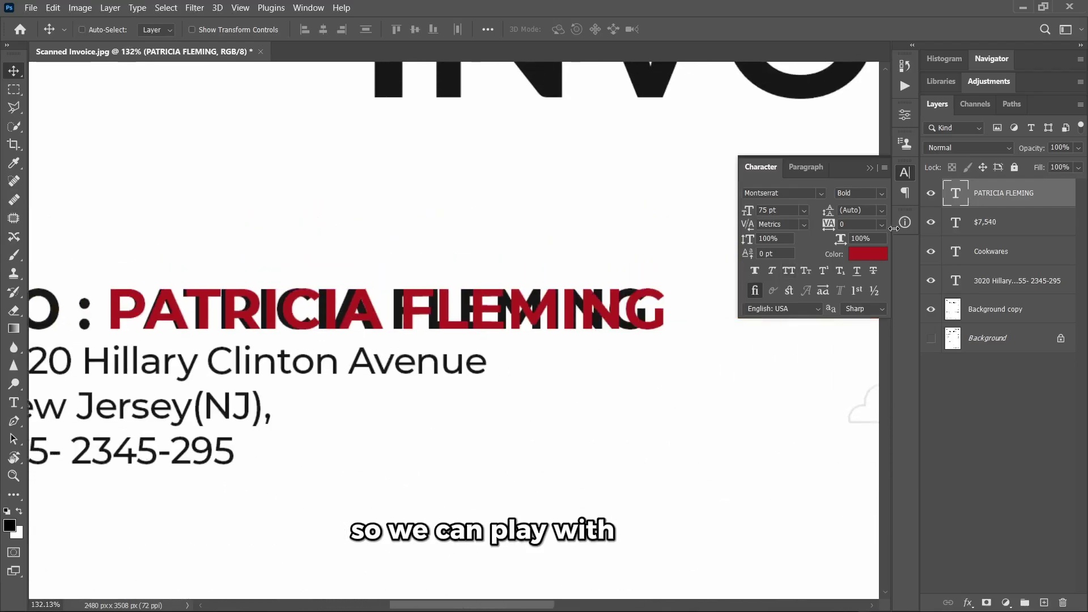
- Set the name text's tracking to -20 so it matches the scanned name
left_click(882, 225)
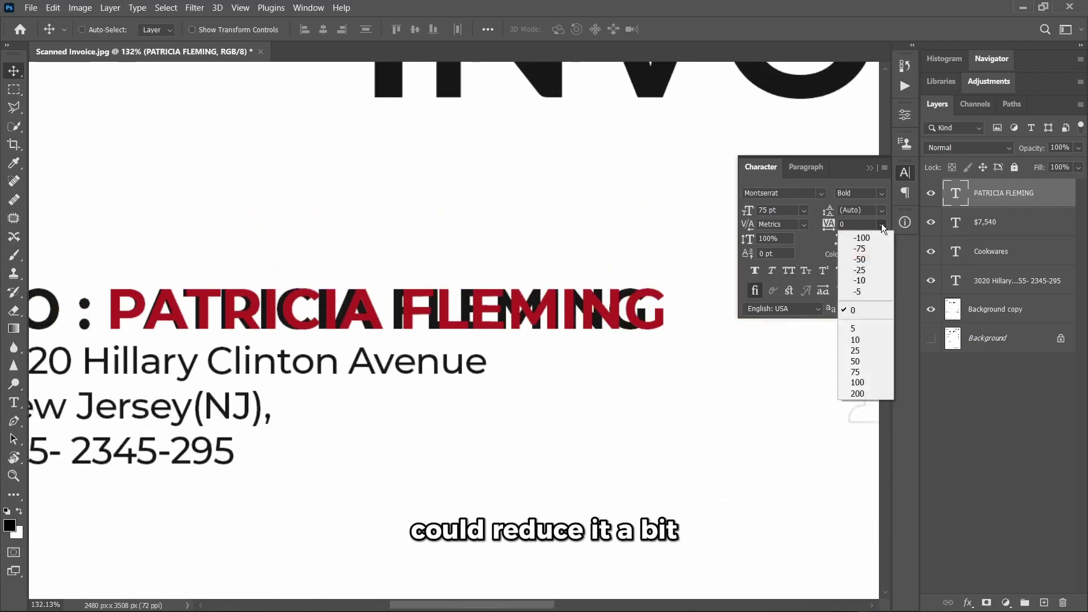
left_click(864, 226)
type("-40")
key("Return")
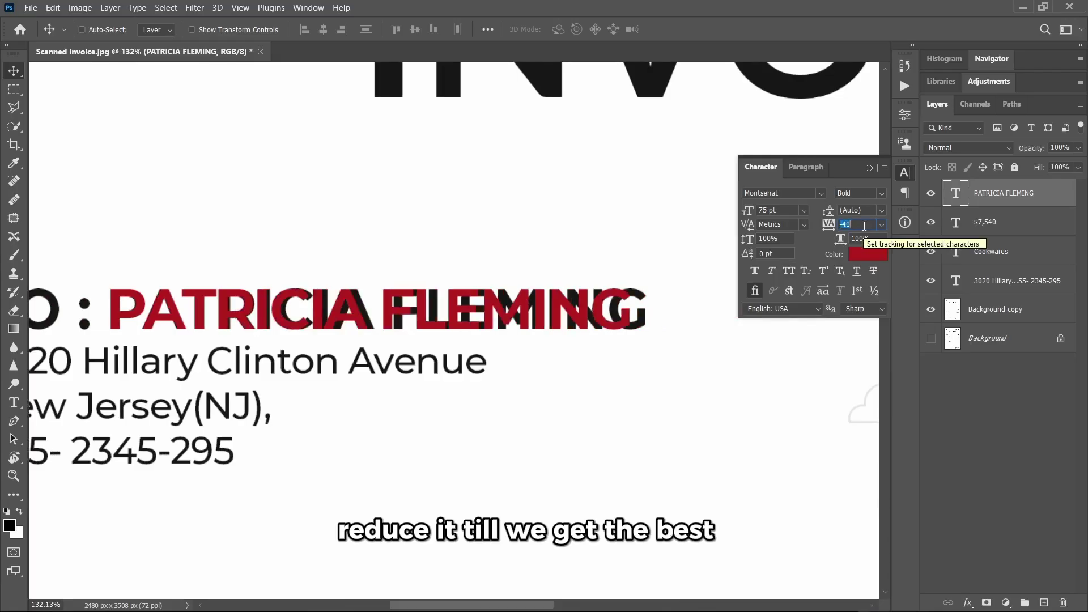
type("-20")
key("Return")
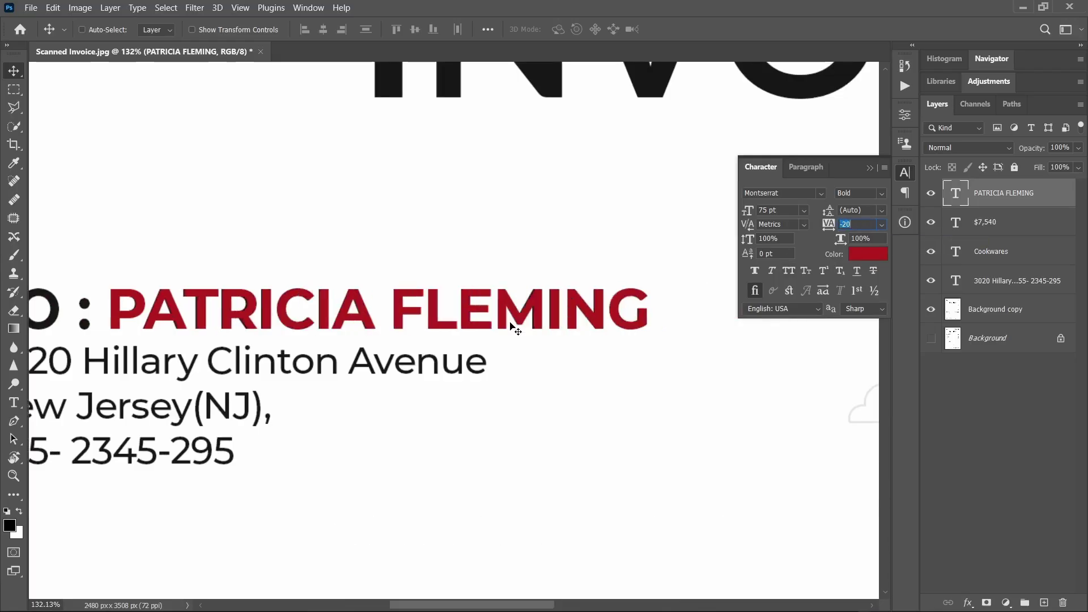
scroll(525, 343, "up", 2)
scroll(560, 317, "down", 2)
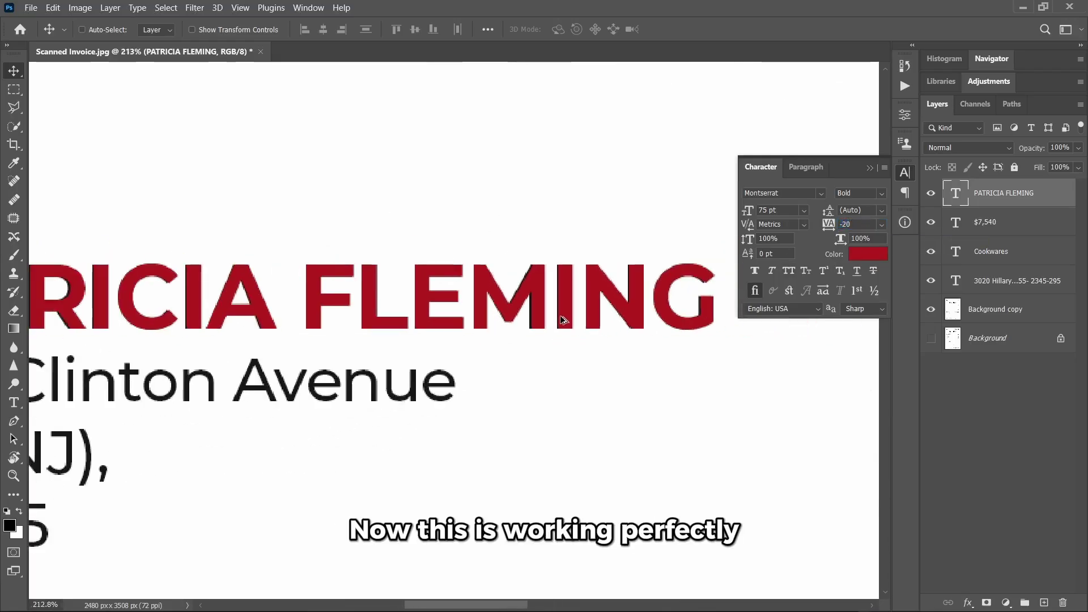
scroll(565, 319, "up", 1)
scroll(565, 319, "left", 1)
- Hide the name layer, patch the scanned recipient name on Background copy with white paper, then deselect
left_click(931, 194)
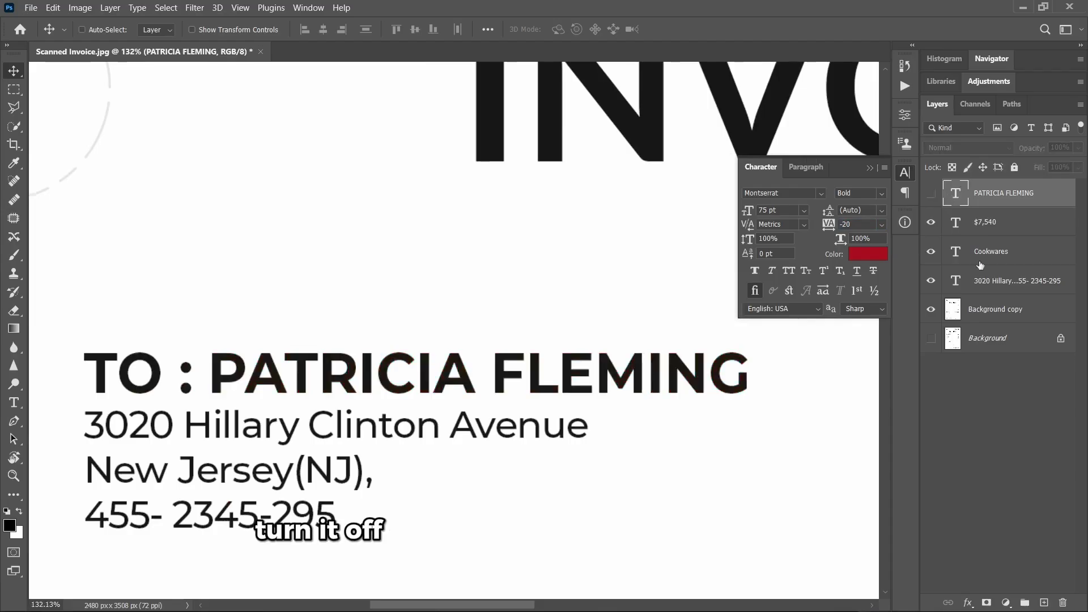
left_click(965, 319)
scroll(657, 340, "down", 1)
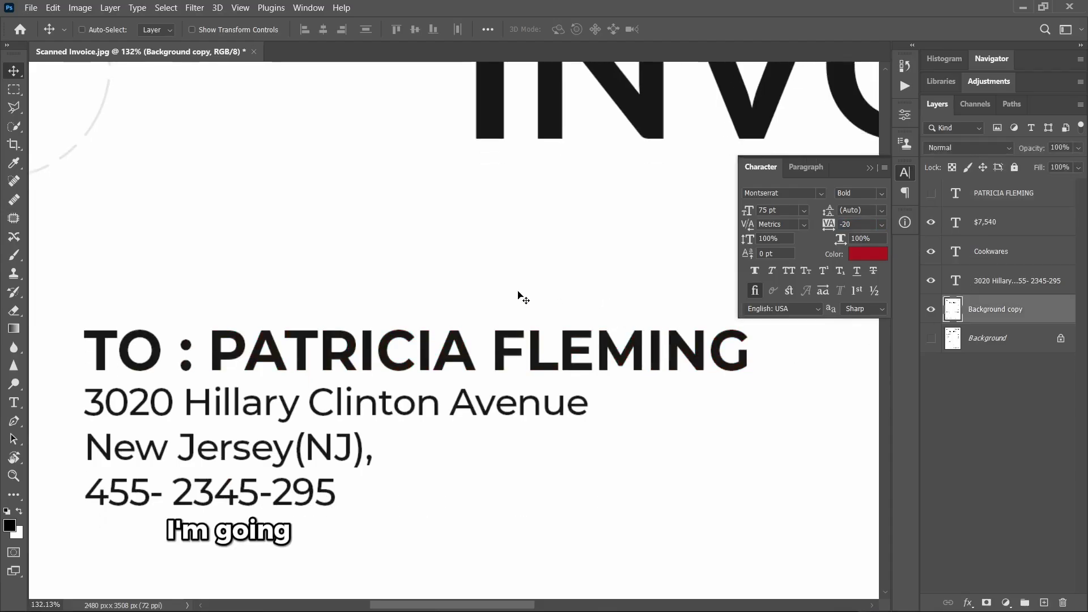
left_click(14, 219)
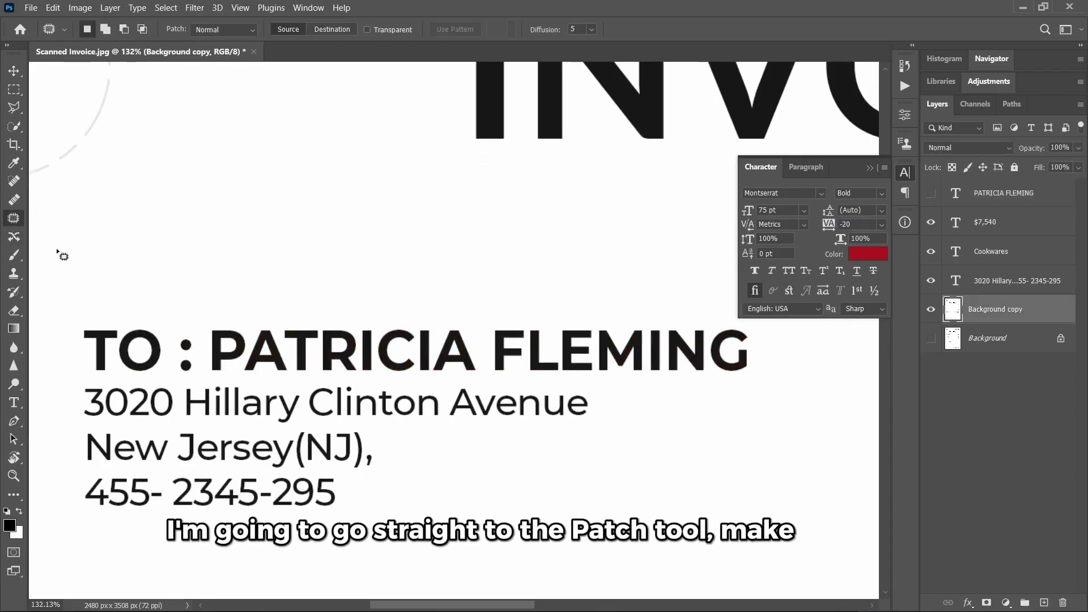
left_click_drag(208, 332, 206, 368)
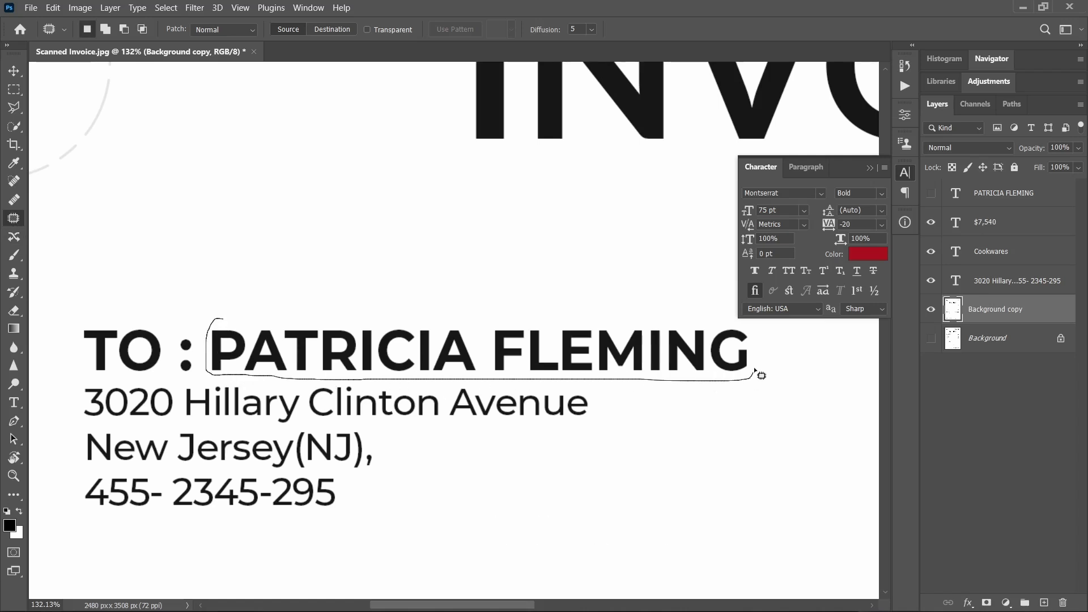
left_click_drag(222, 315, 223, 315)
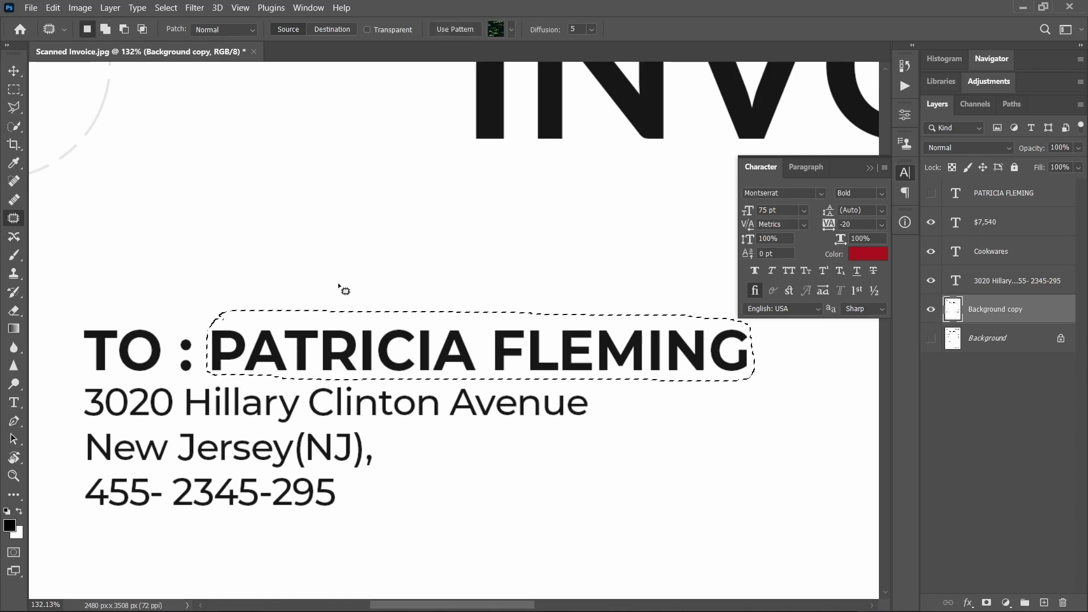
left_click_drag(410, 356, 401, 294)
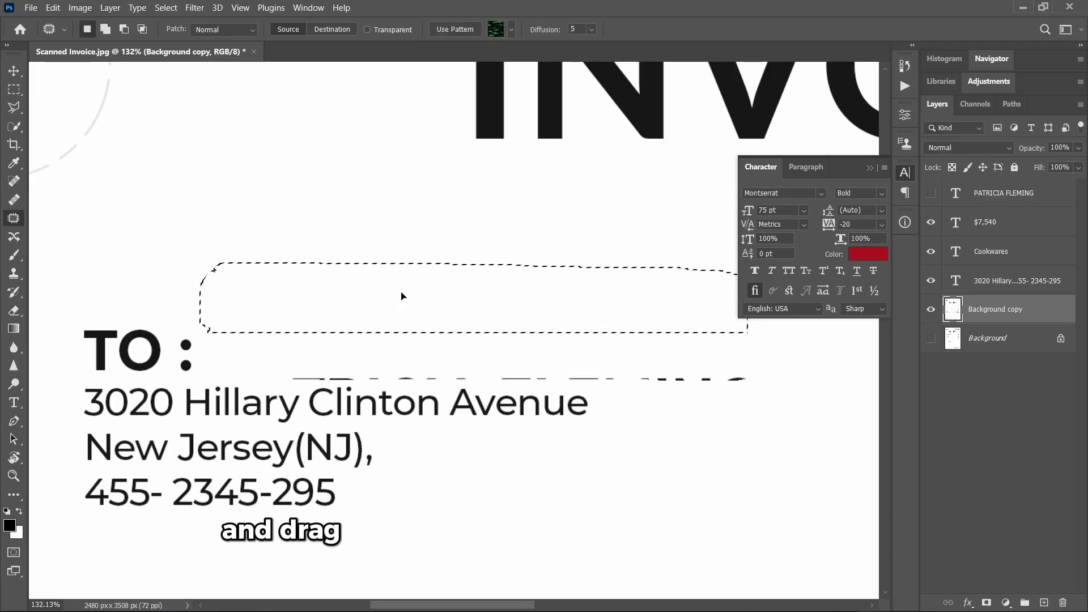
left_click_drag(381, 252, 368, 247)
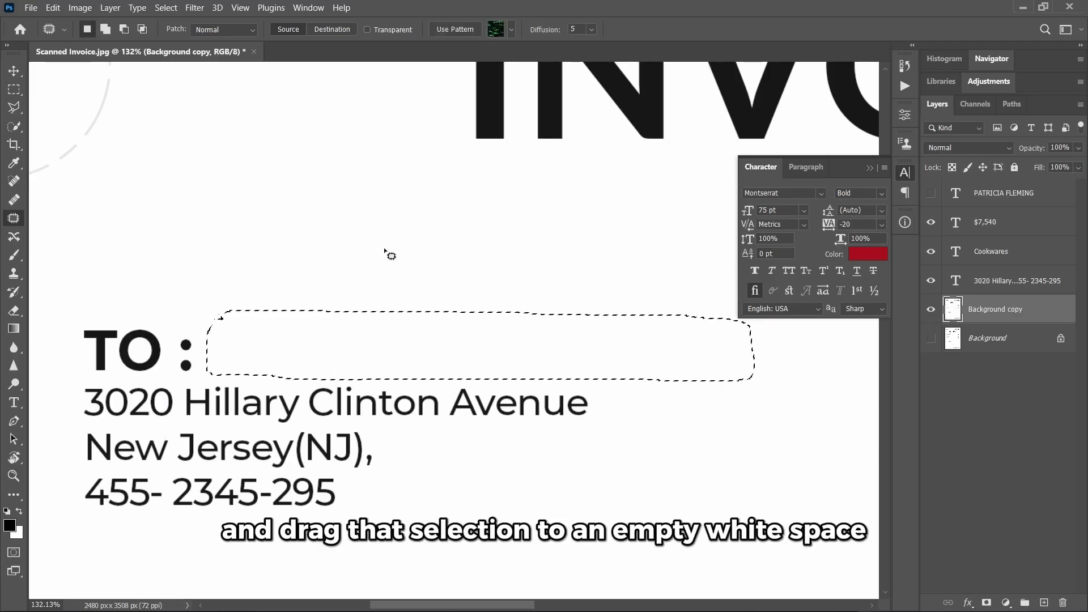
key("ctrl+d")
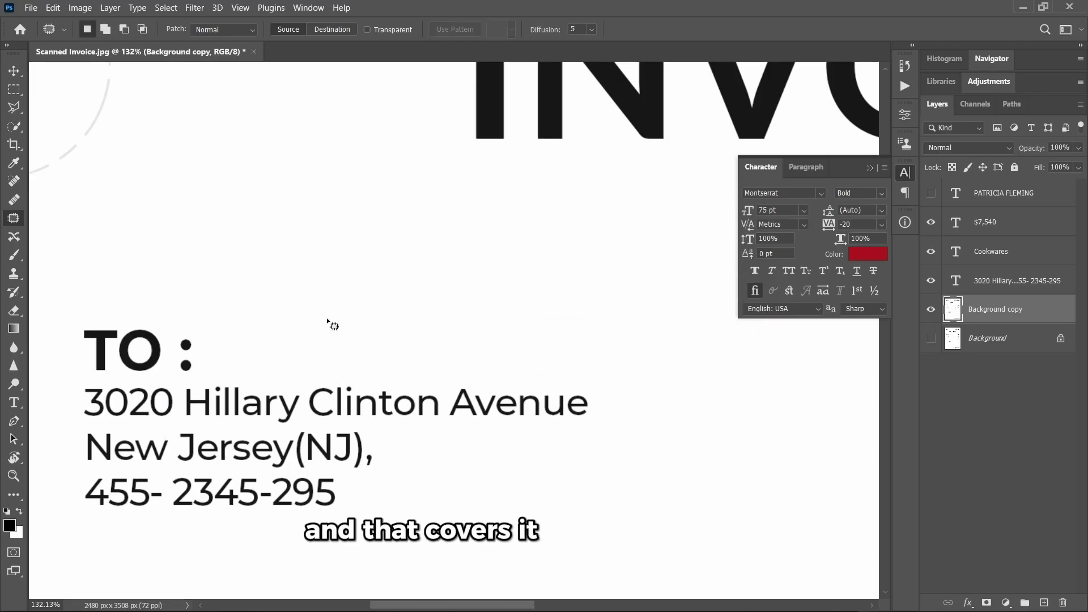
- Show the name text layer and set its colour to black sampled from TO
left_click(15, 70)
left_click(932, 194)
left_click(971, 194)
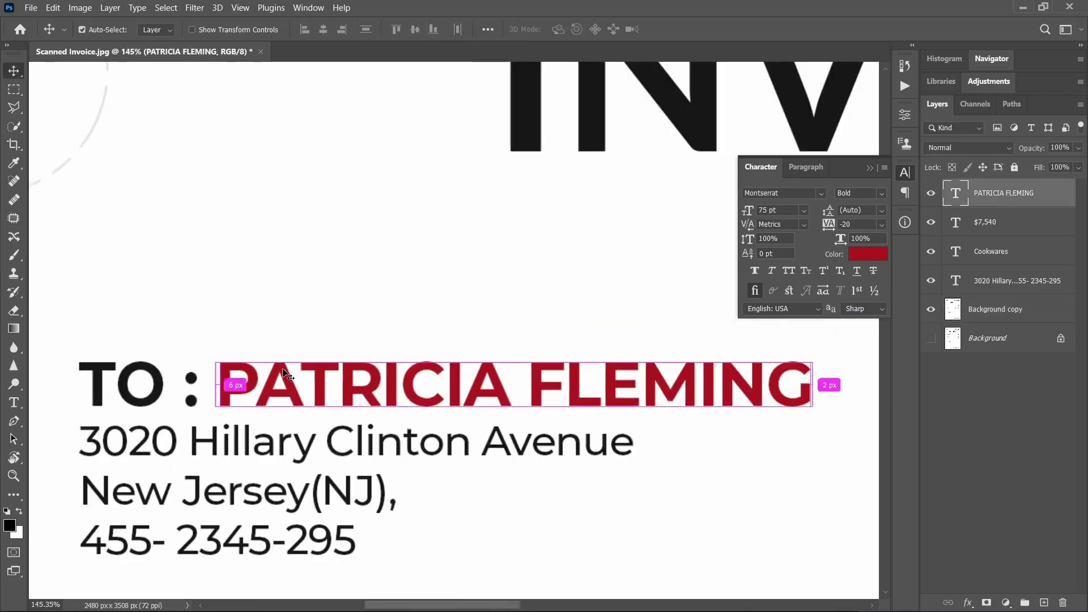
left_click(860, 258)
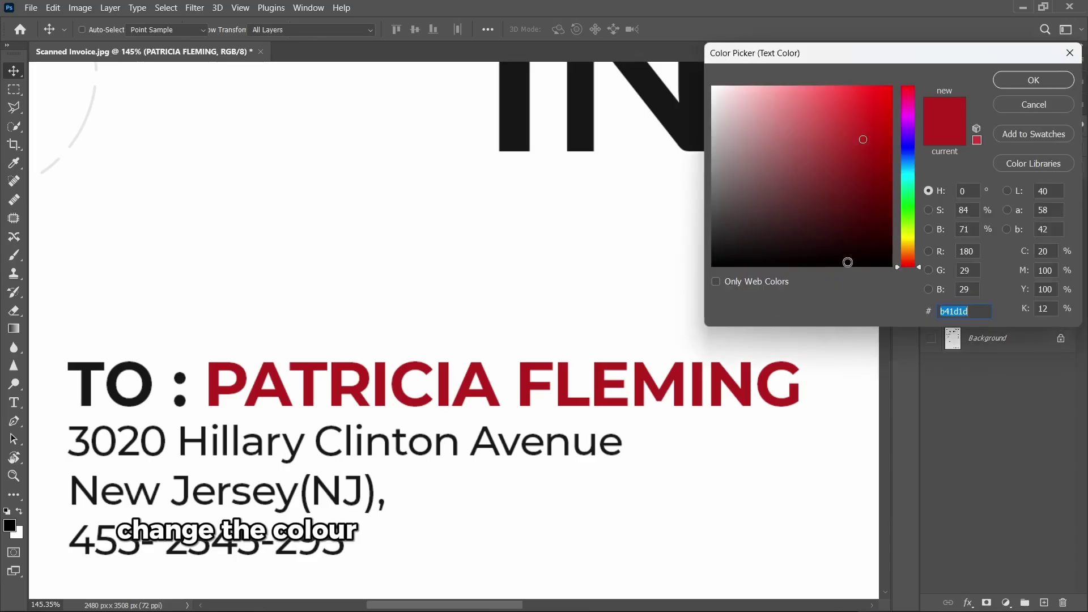
left_click(85, 377)
left_click(1048, 80)
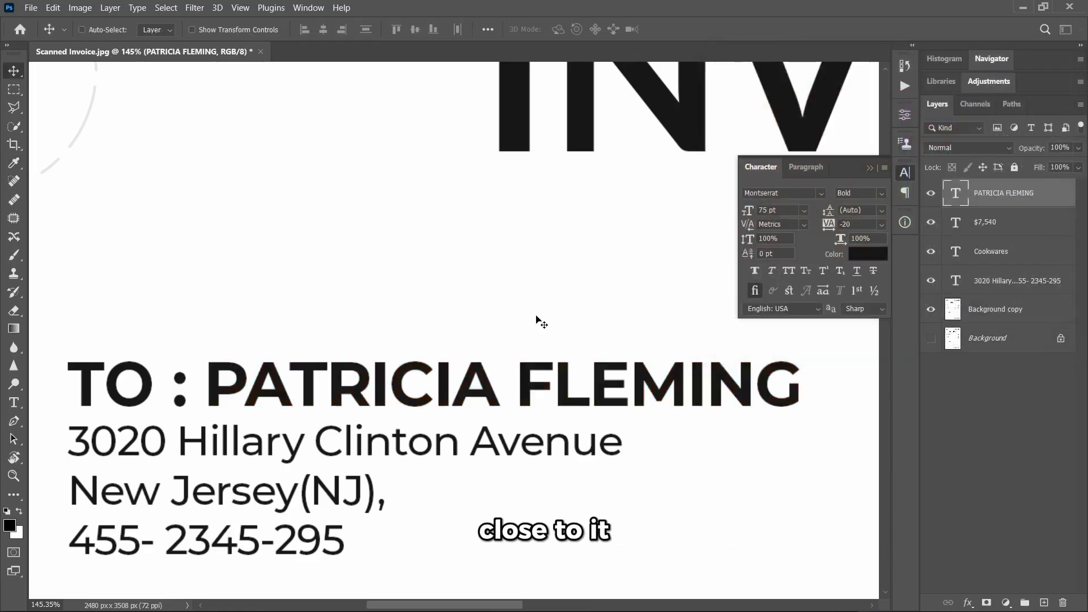
- Retype the name text as AIR GRAPHIX and commit it
double_click(386, 377)
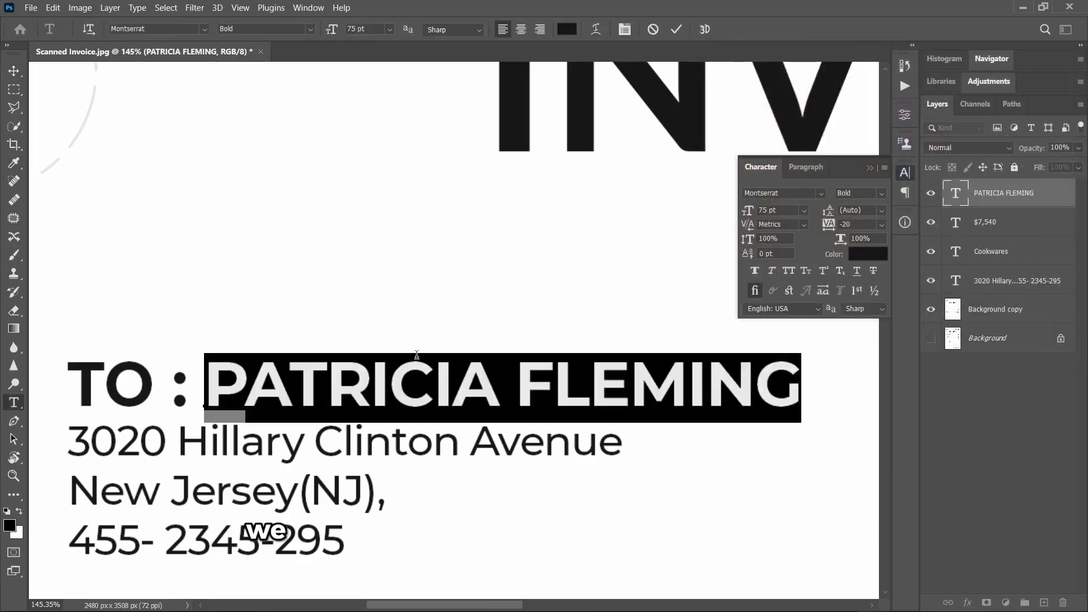
type("AIR ")
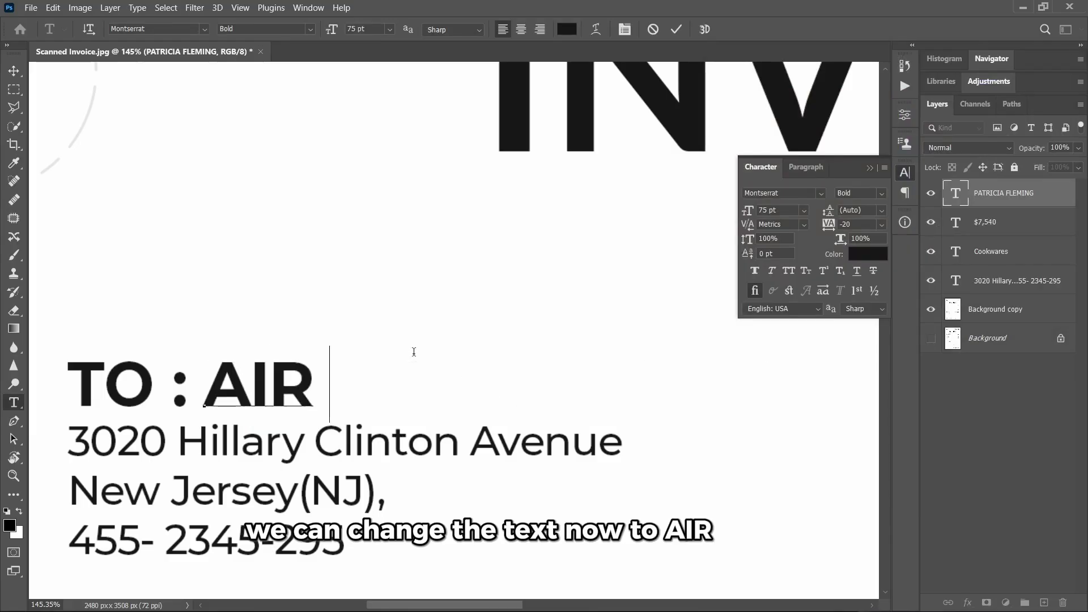
type("GRAPHIX")
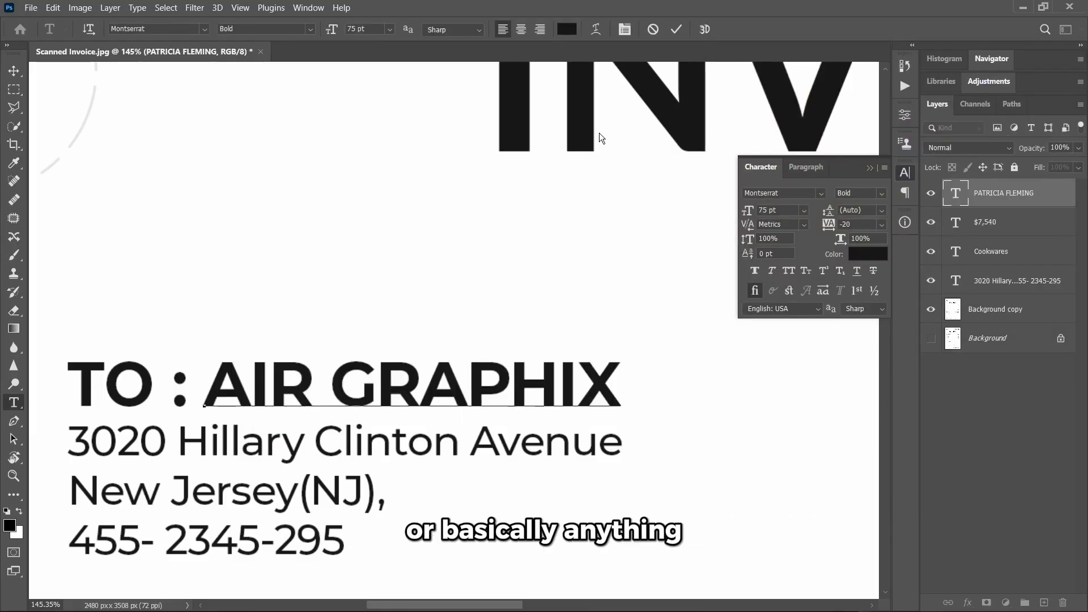
key("ctrl+Return")
scroll(505, 389, "down", 5)
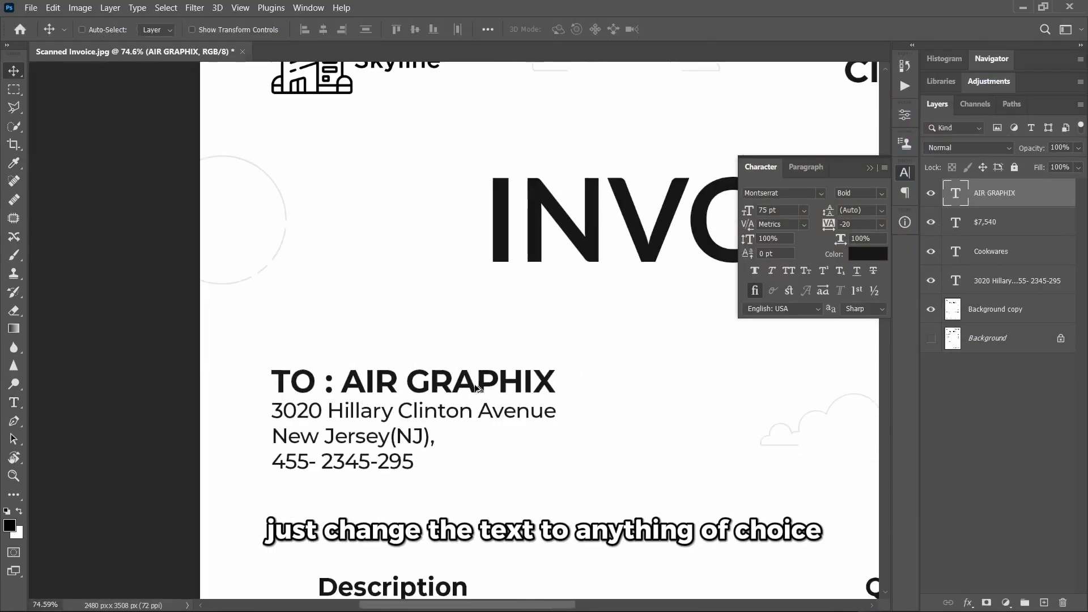
scroll(602, 391, "down", 2)
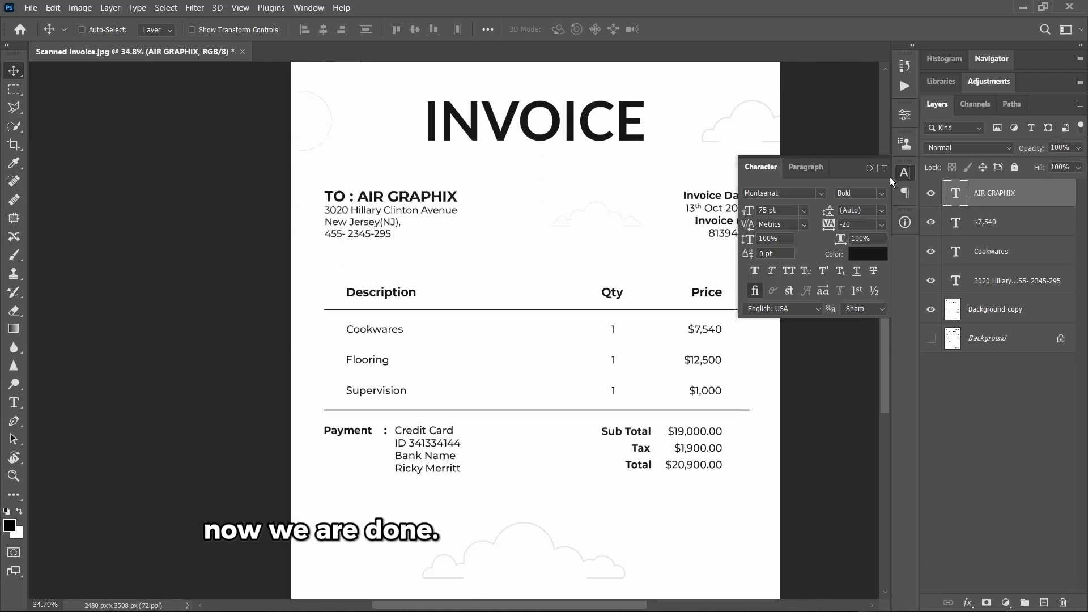
left_click(869, 169)
scroll(642, 362, "down", 1)
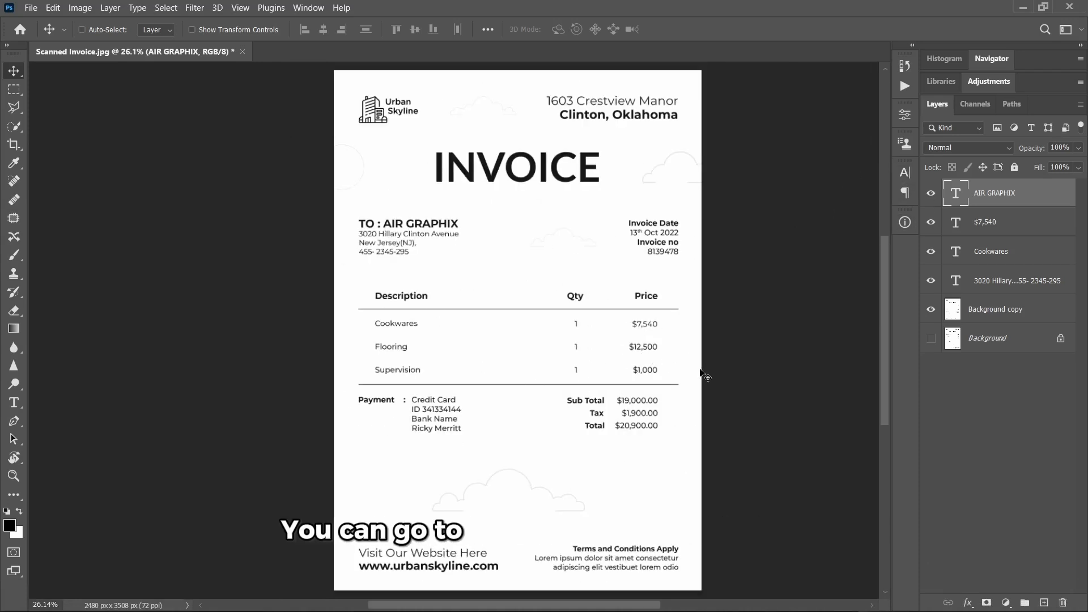
- Export the image as a JPG at quality 6 through Export As
left_click(31, 8)
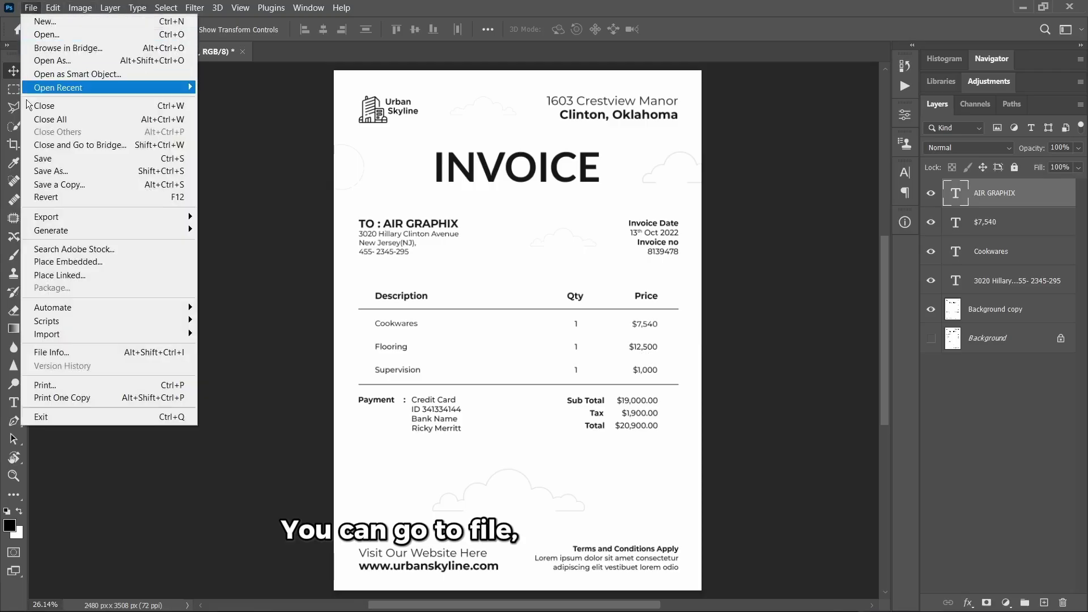
mouse_move(64, 217)
left_click(368, 231)
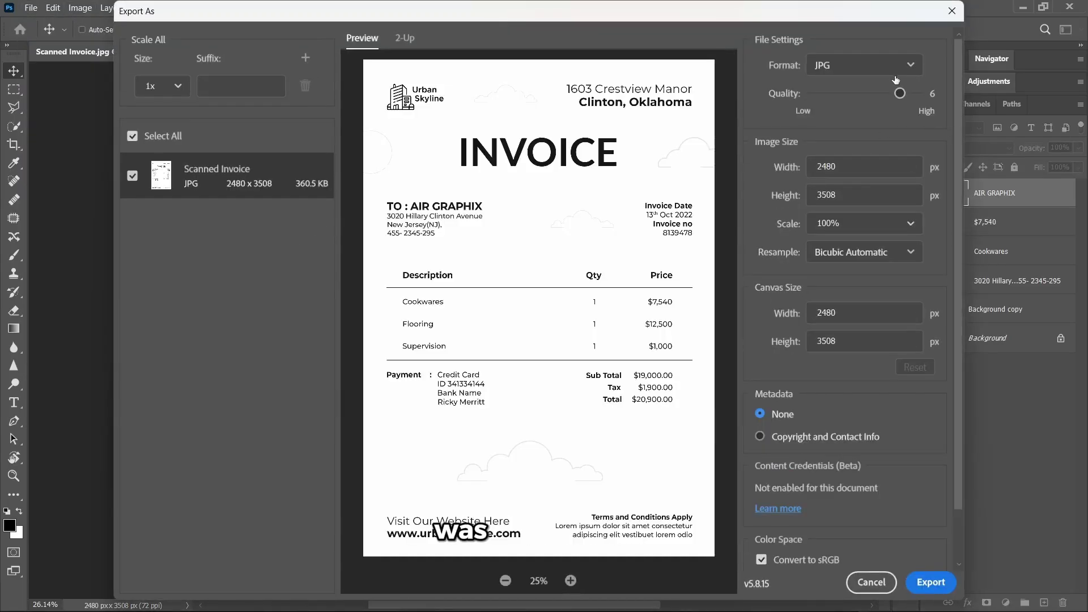
left_click(894, 65)
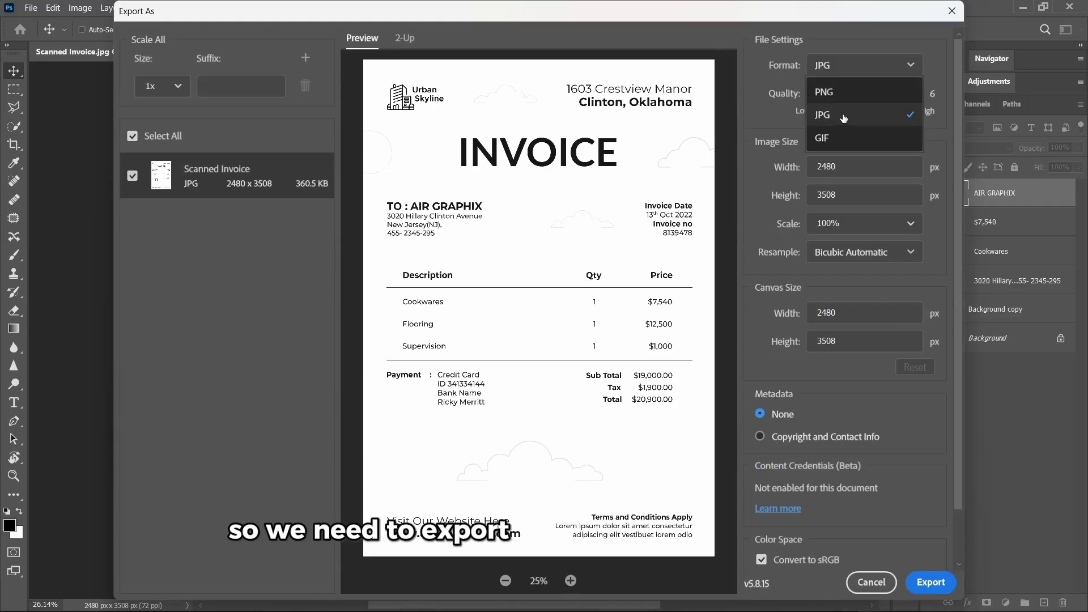
left_click_drag(900, 93, 918, 94)
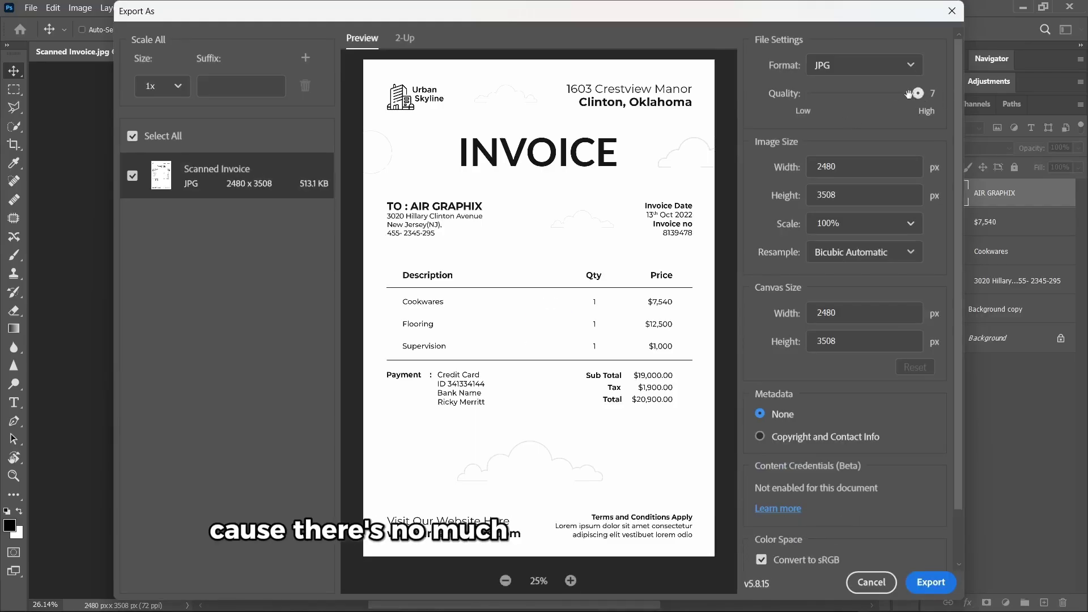
key("Left")
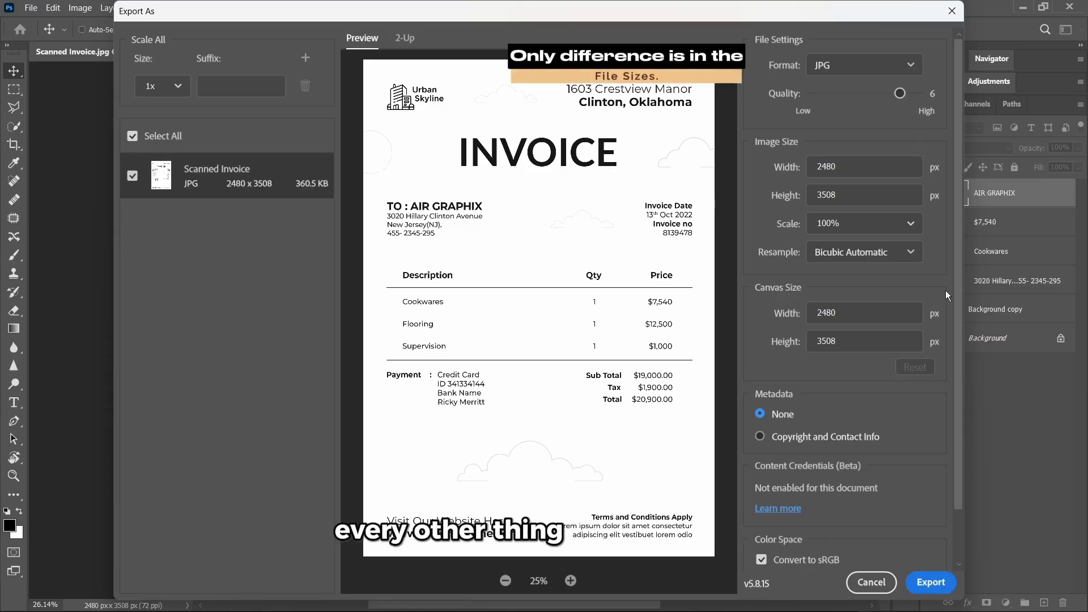
scroll(927, 261, "down", 1)
left_click(927, 579)
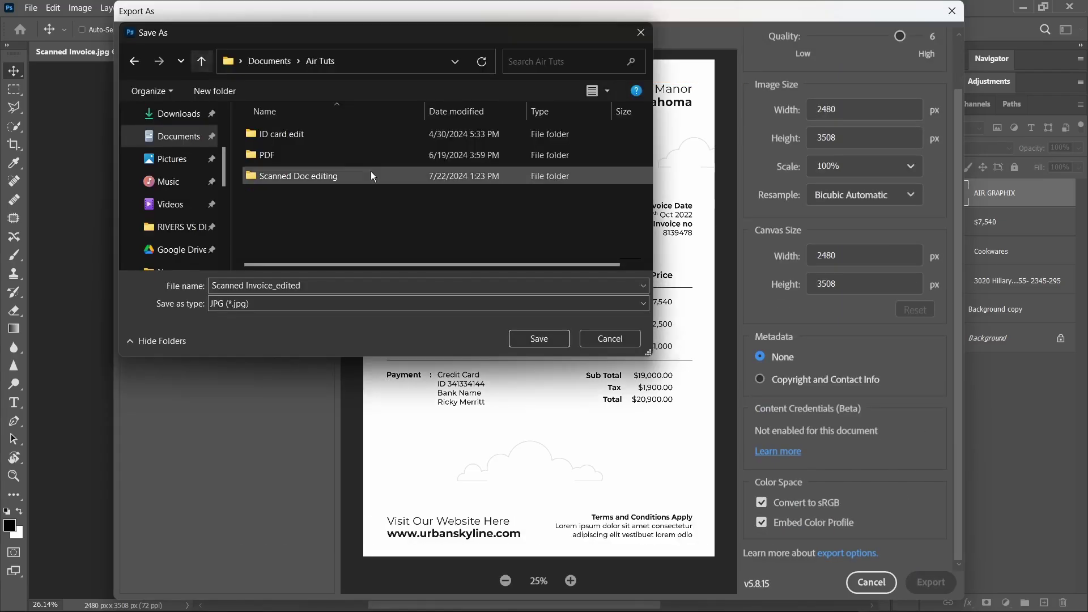
- Save the export as Scanned Invoice_edited in the Scanned Doc editing folder
double_click(341, 172)
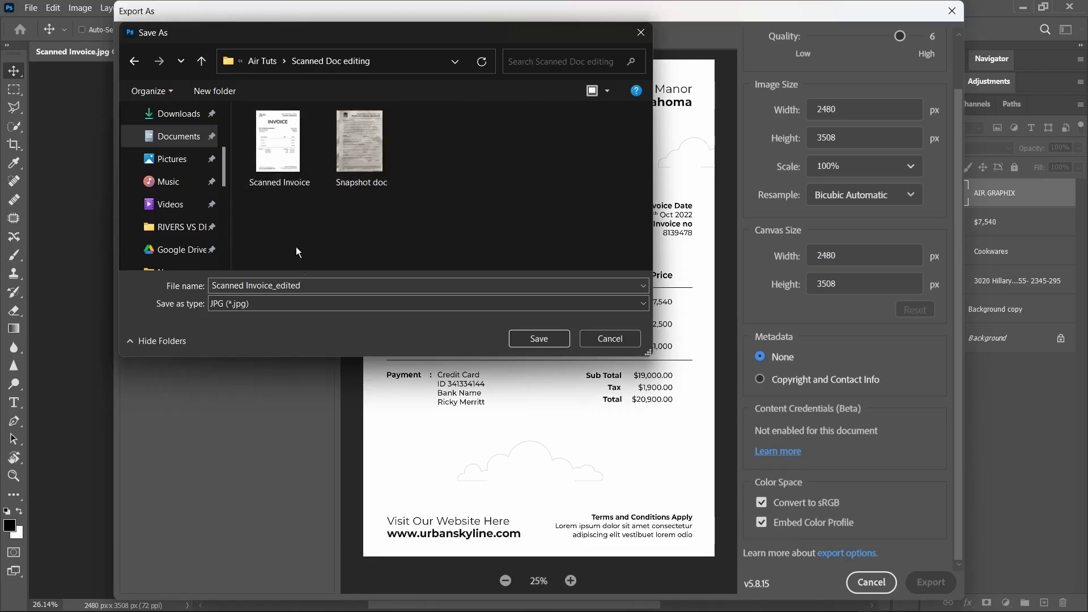
left_click(280, 161)
left_click(298, 287)
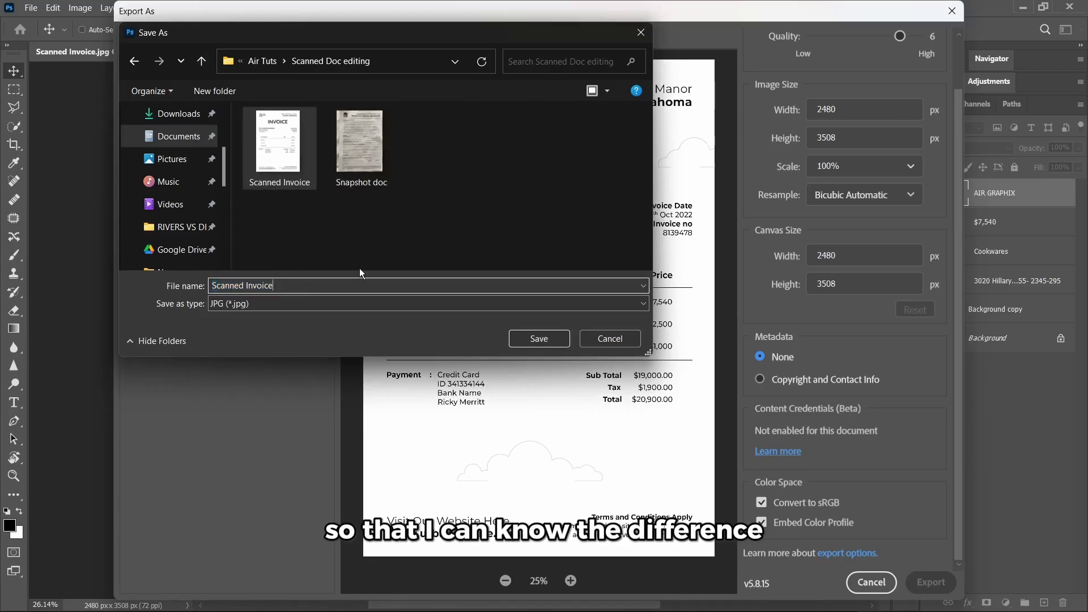
type("_edit")
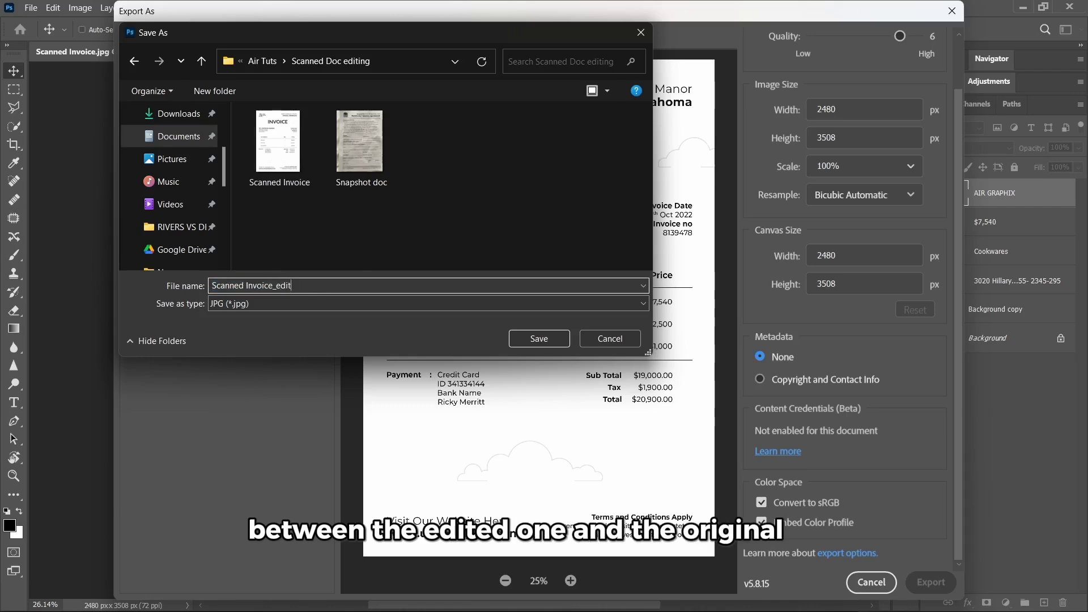
type("ed")
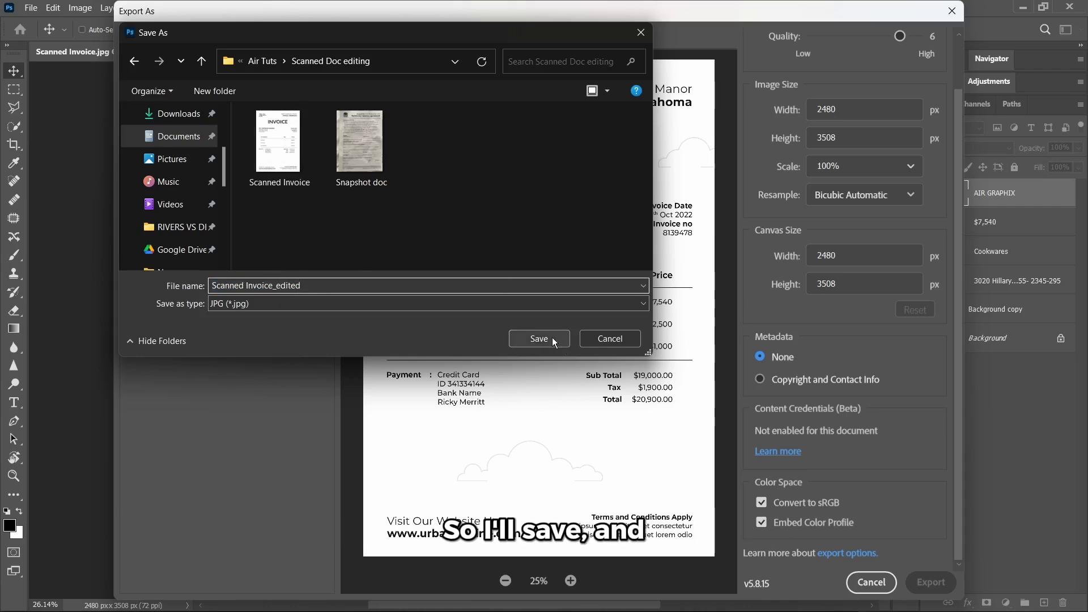
left_click(552, 338)
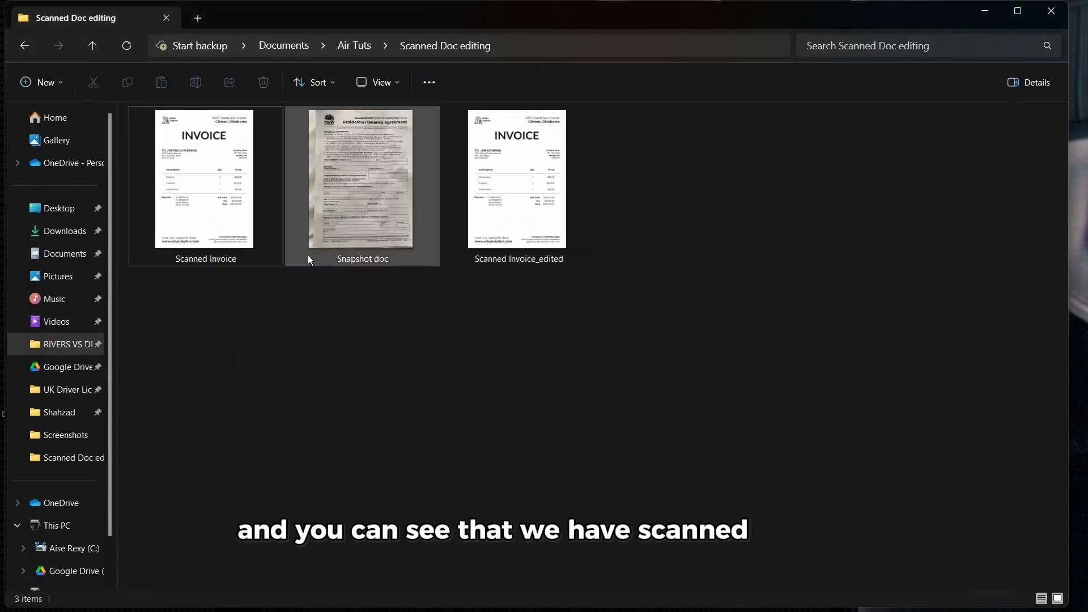
- Open the original Scanned Invoice.jpg in Photos and maximize the window
double_click(236, 230)
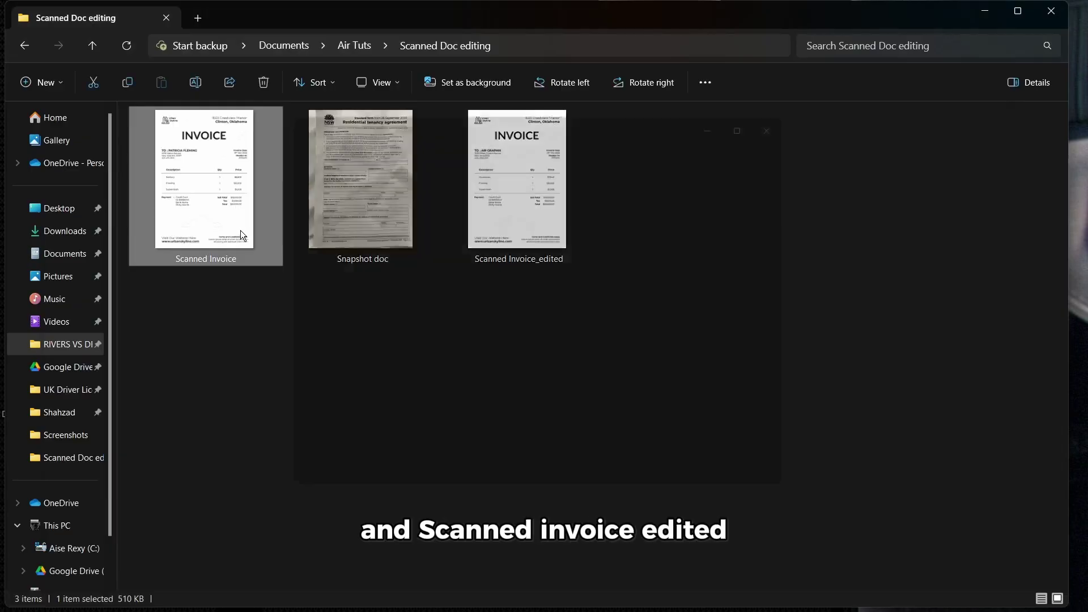
left_click(772, 108)
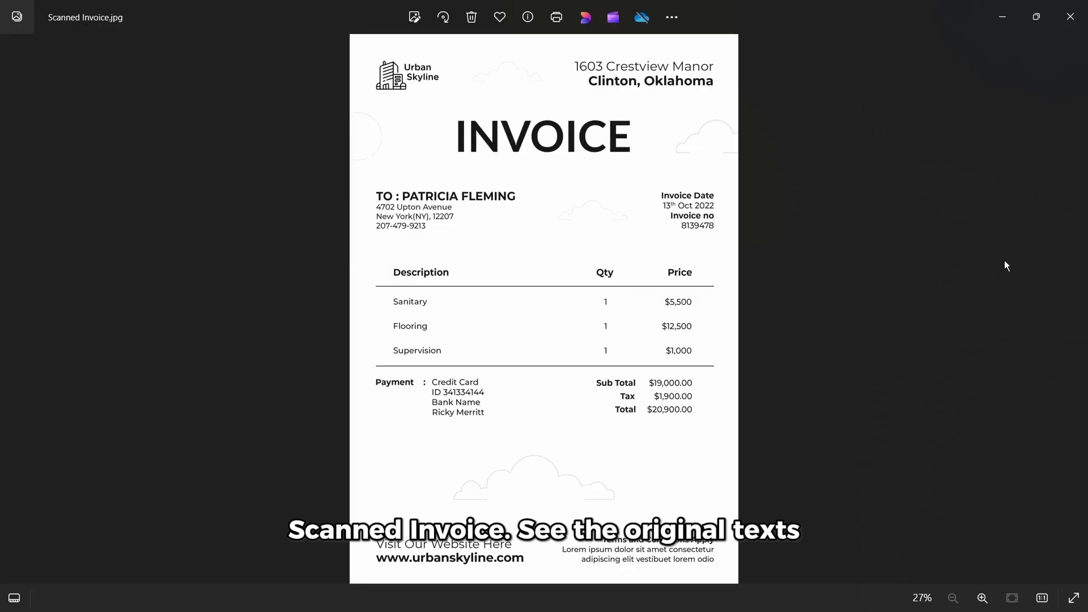
- Advance to Scanned Invoice_edited.jpg in Photos and zoom in on its prices
left_click(1074, 309)
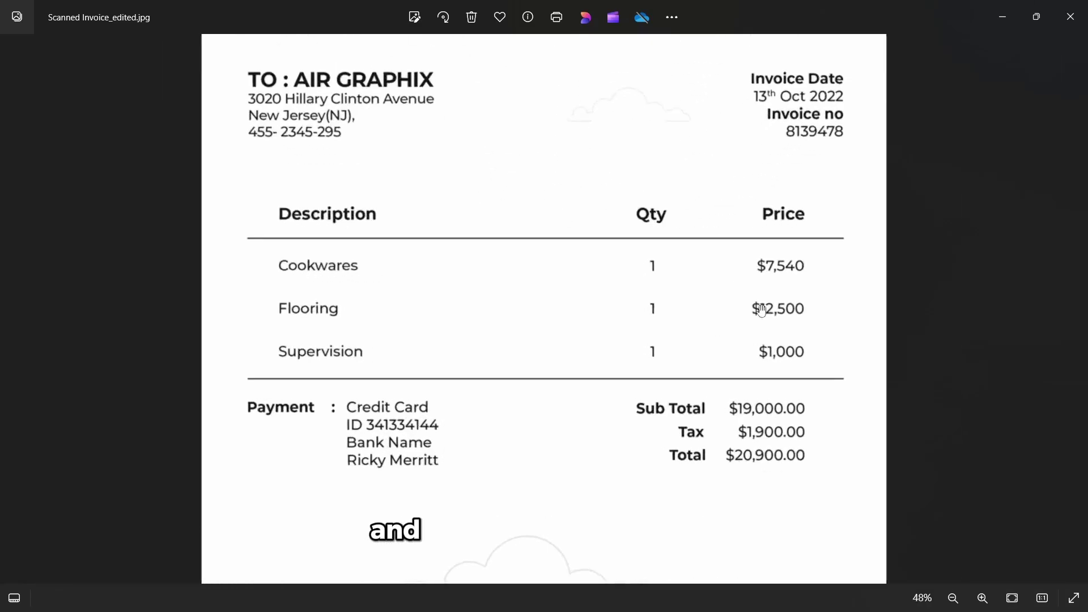
scroll(960, 238, "down", 3)
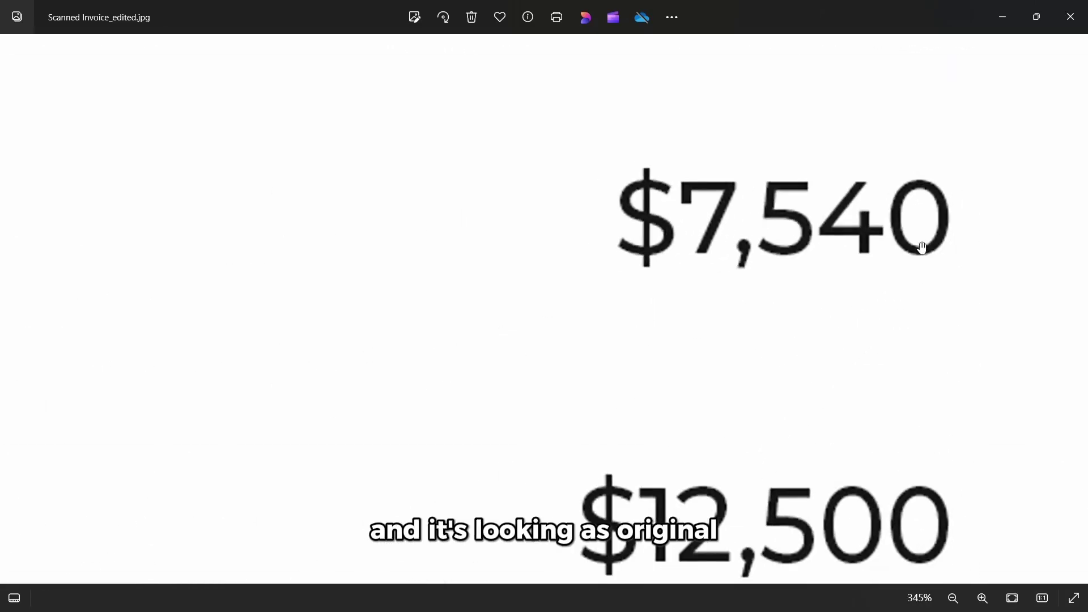